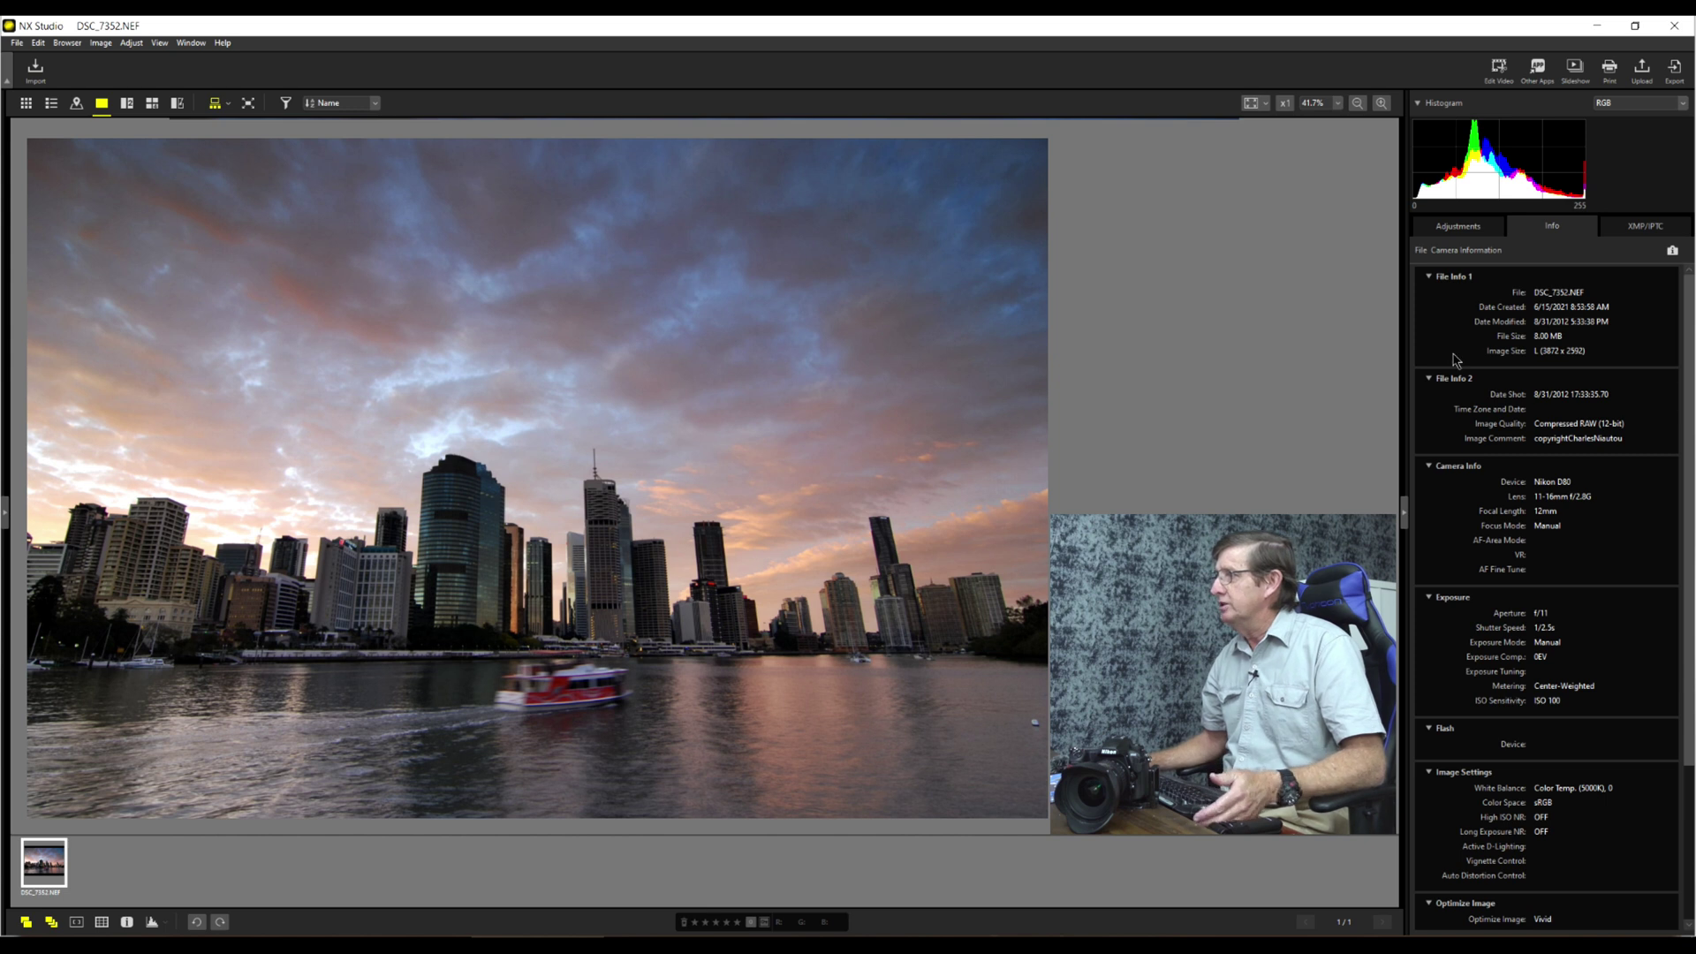
Switch the right-hand panel from camera information to the photo's adjustment palettes.
{"action": "left_click", "coordinate": [1457, 225]}
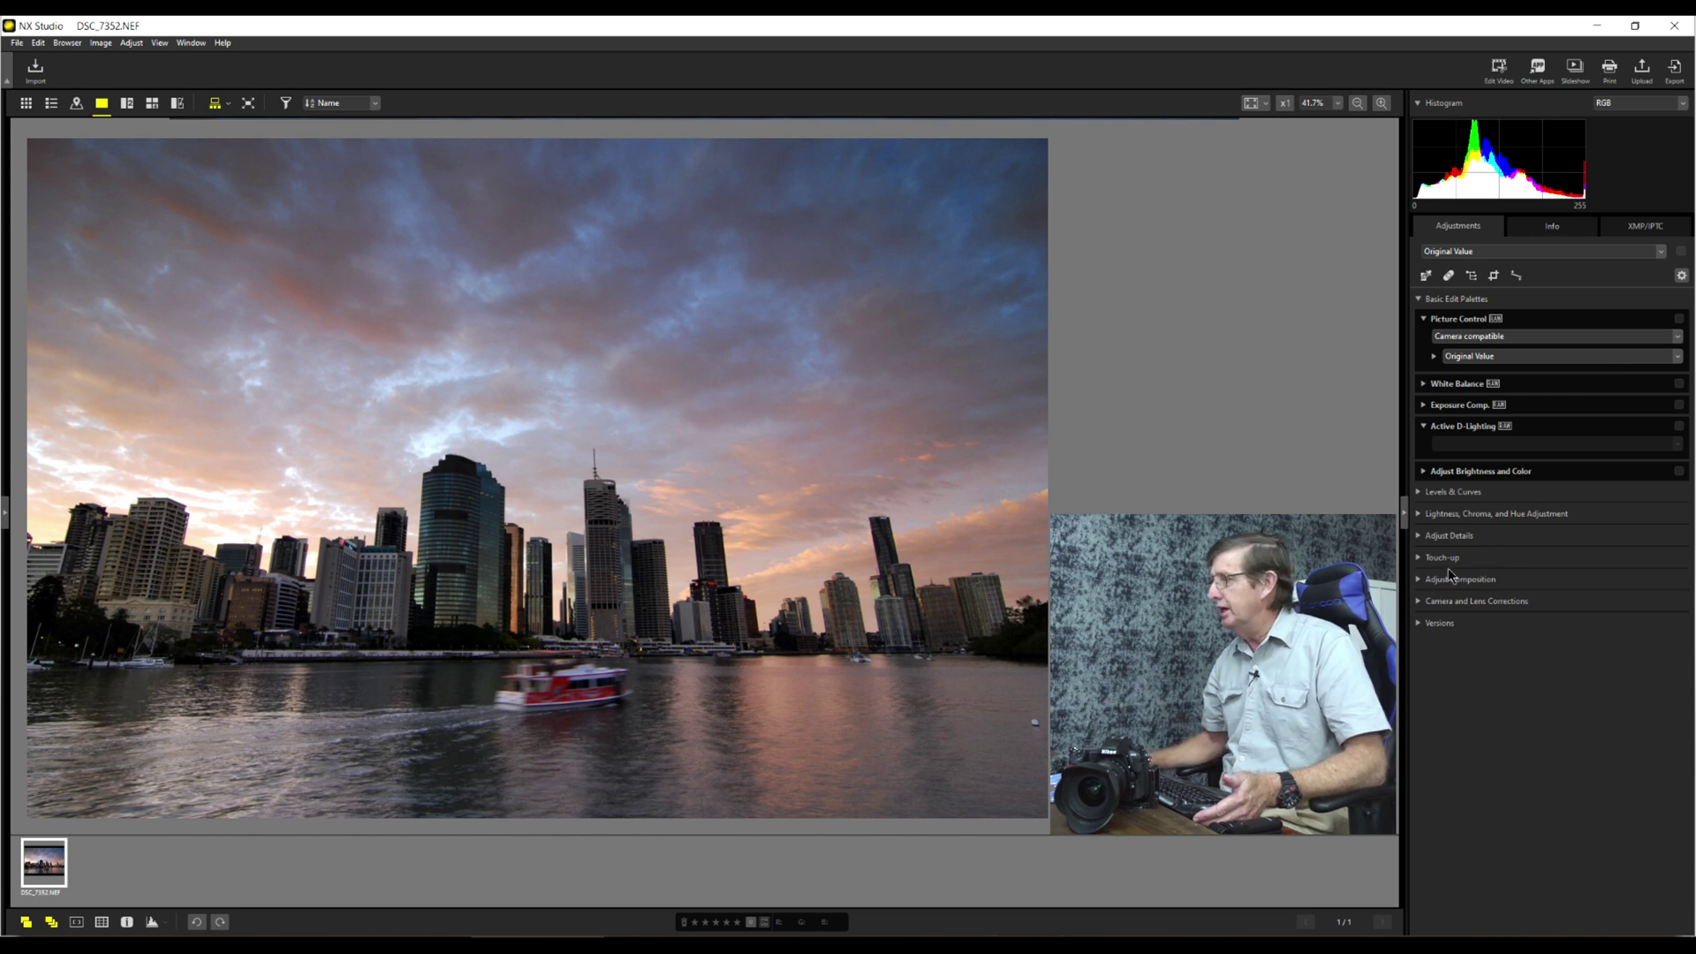
Straighten the skyline to about -0.4 by drawing a level line along the river horizon.
{"action": "left_click", "coordinate": [1418, 581]}
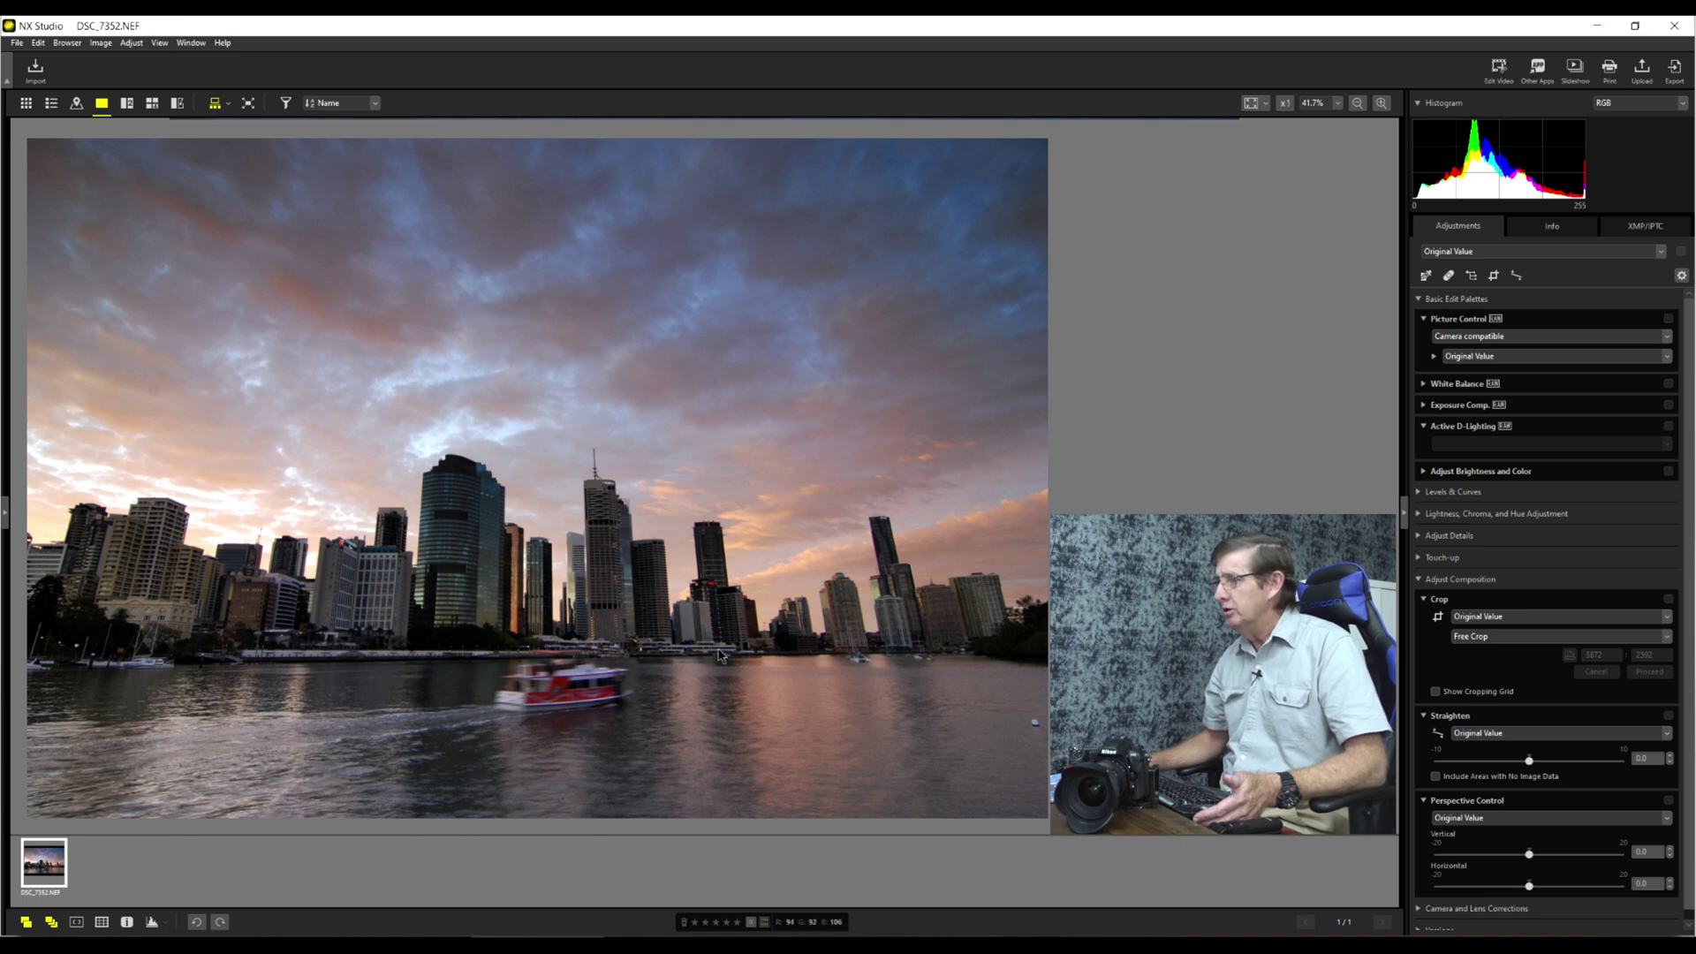
{"action": "scroll", "coordinate": [1418, 749], "scroll_direction": "down", "scroll_amount": 1}
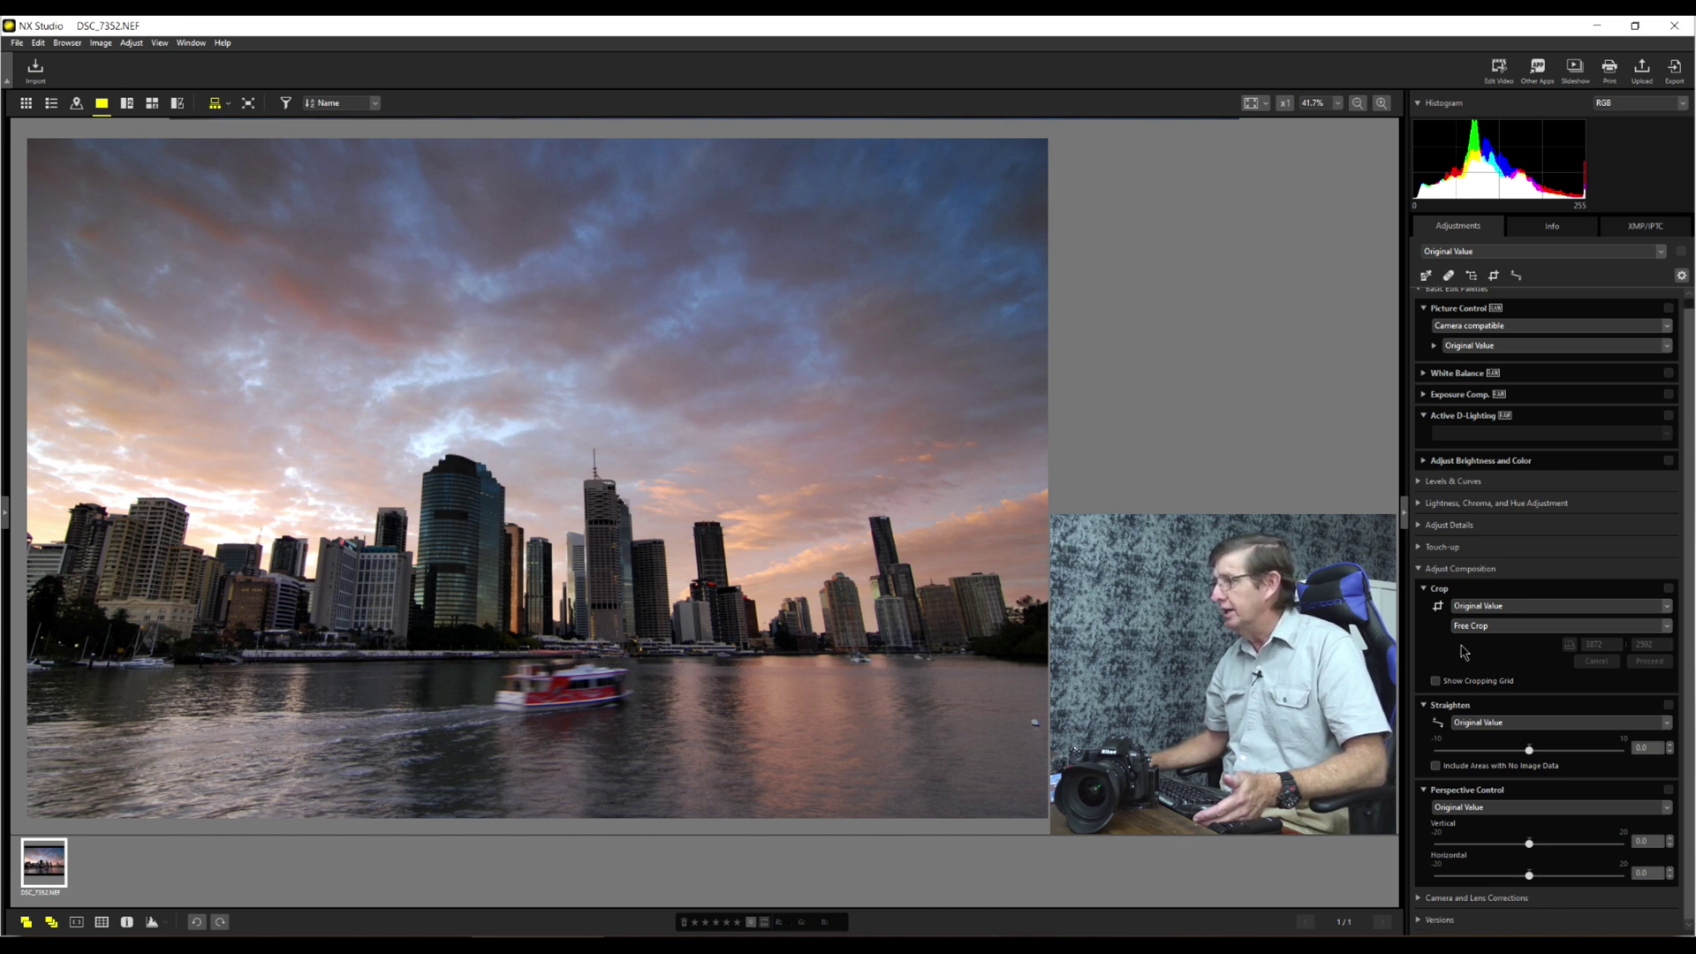
{"action": "left_click", "coordinate": [1424, 589]}
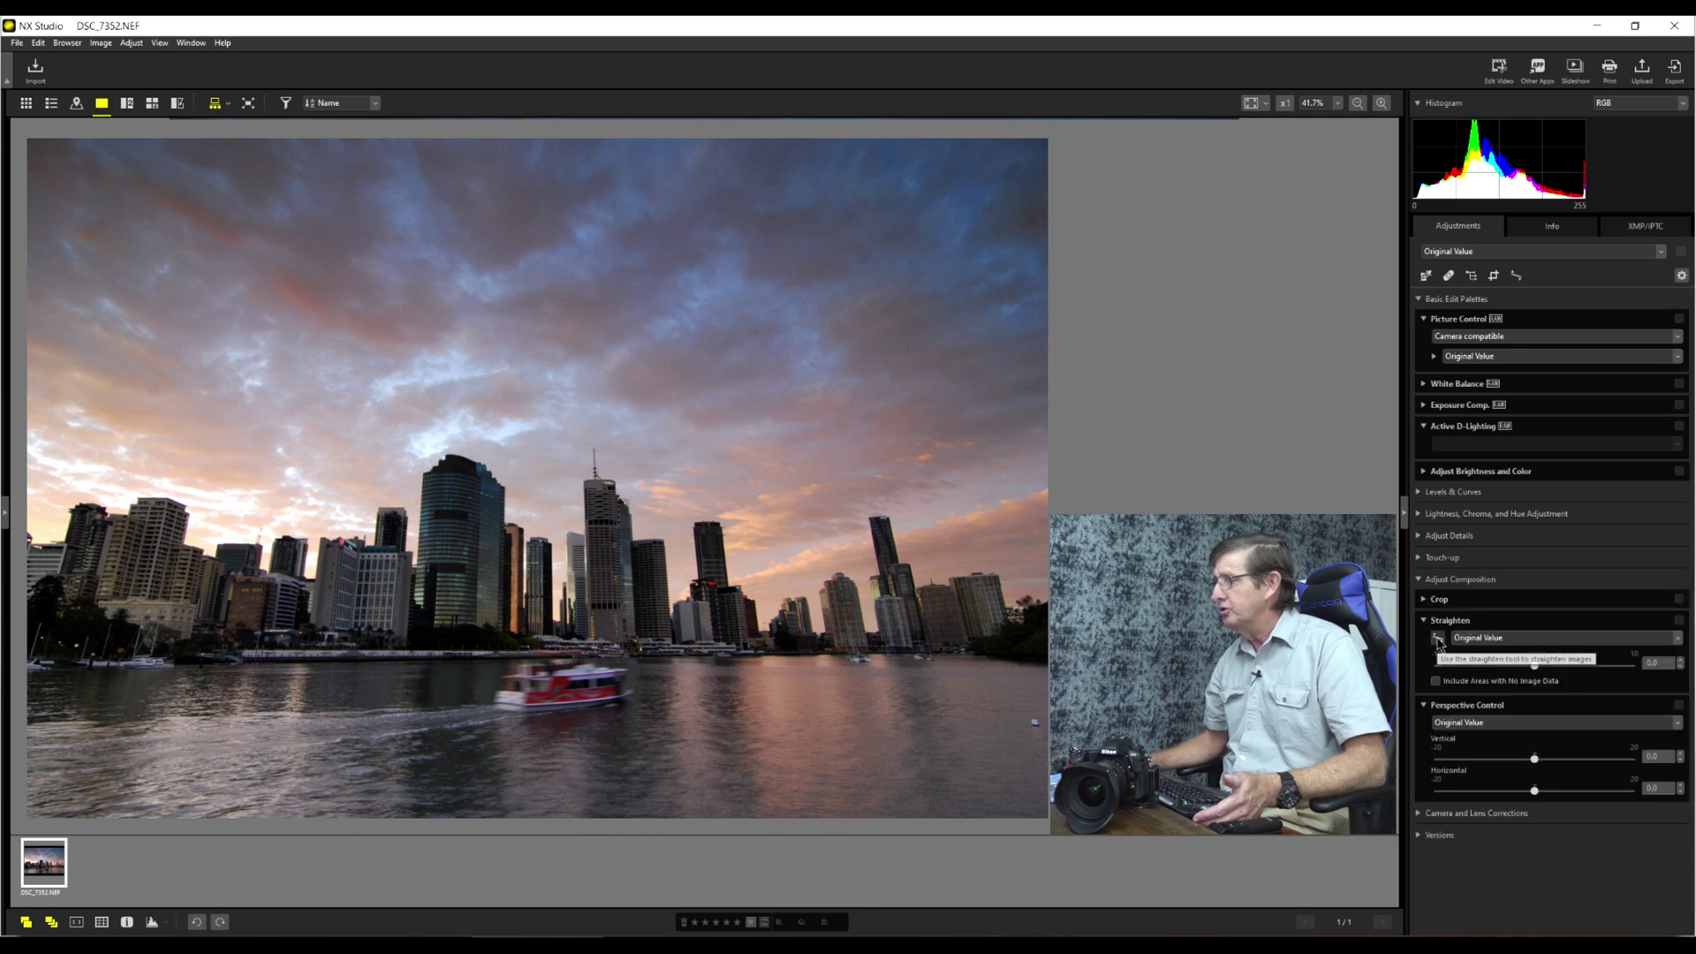
{"action": "left_click", "coordinate": [1438, 638]}
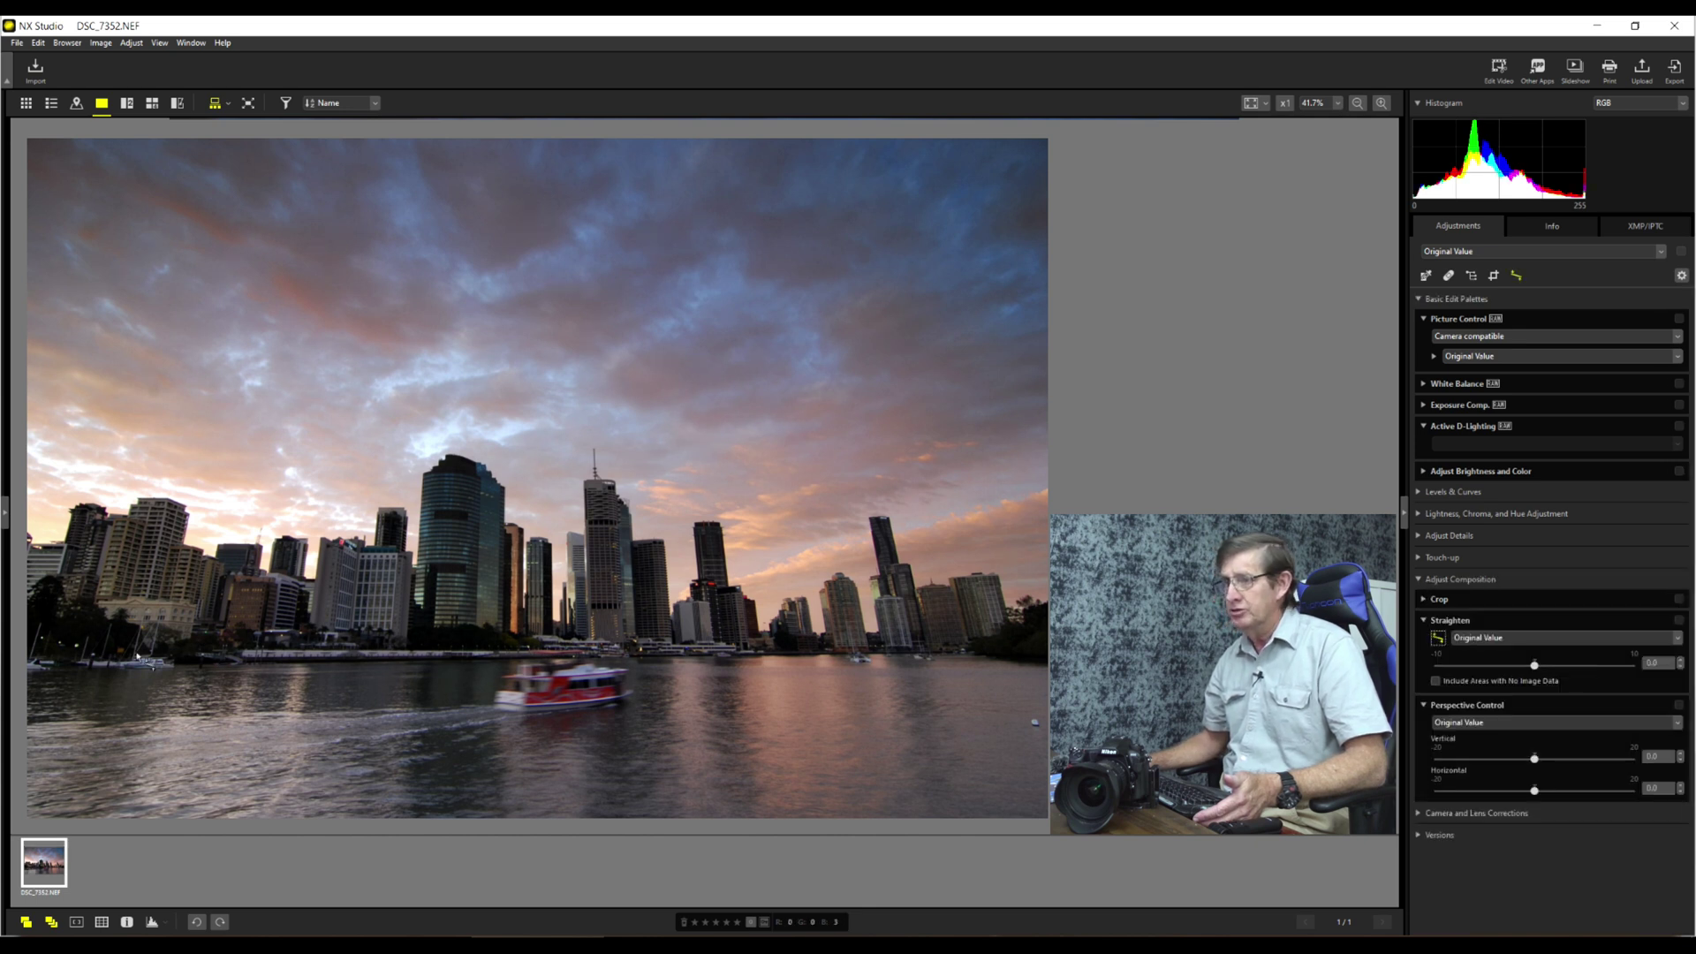
{"action": "left_click_drag", "start_coordinate": [137, 656], "coordinate": [979, 652]}
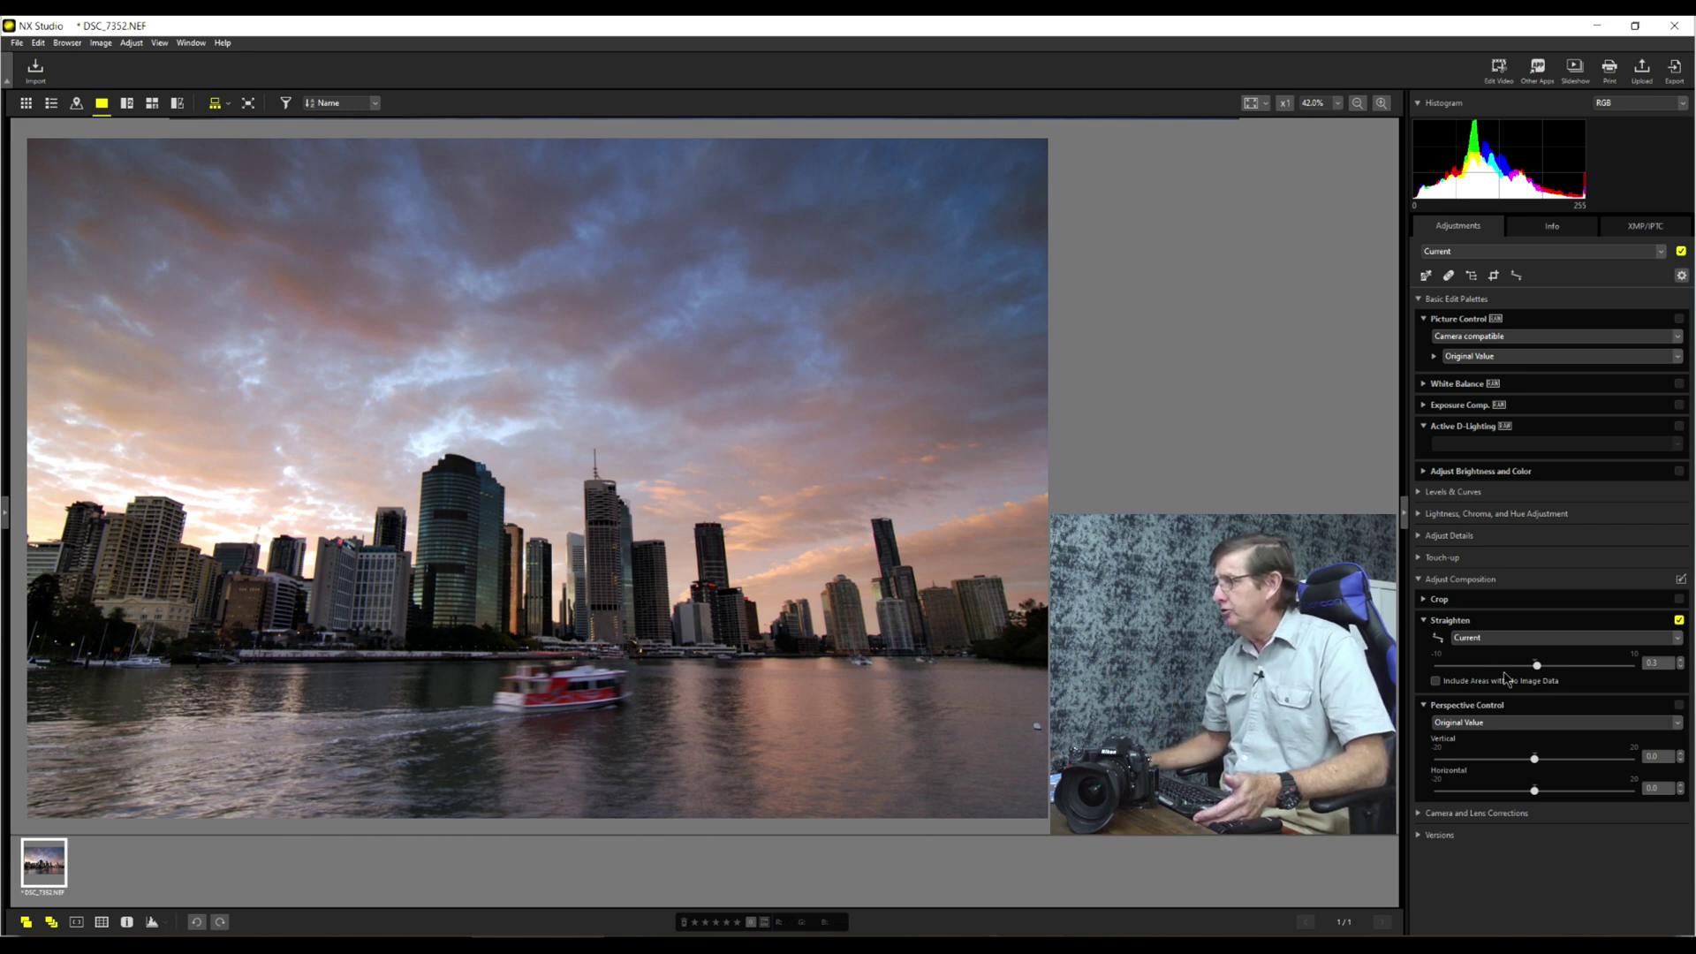
{"action": "left_click_drag", "start_coordinate": [1537, 668], "coordinate": [1531, 670]}
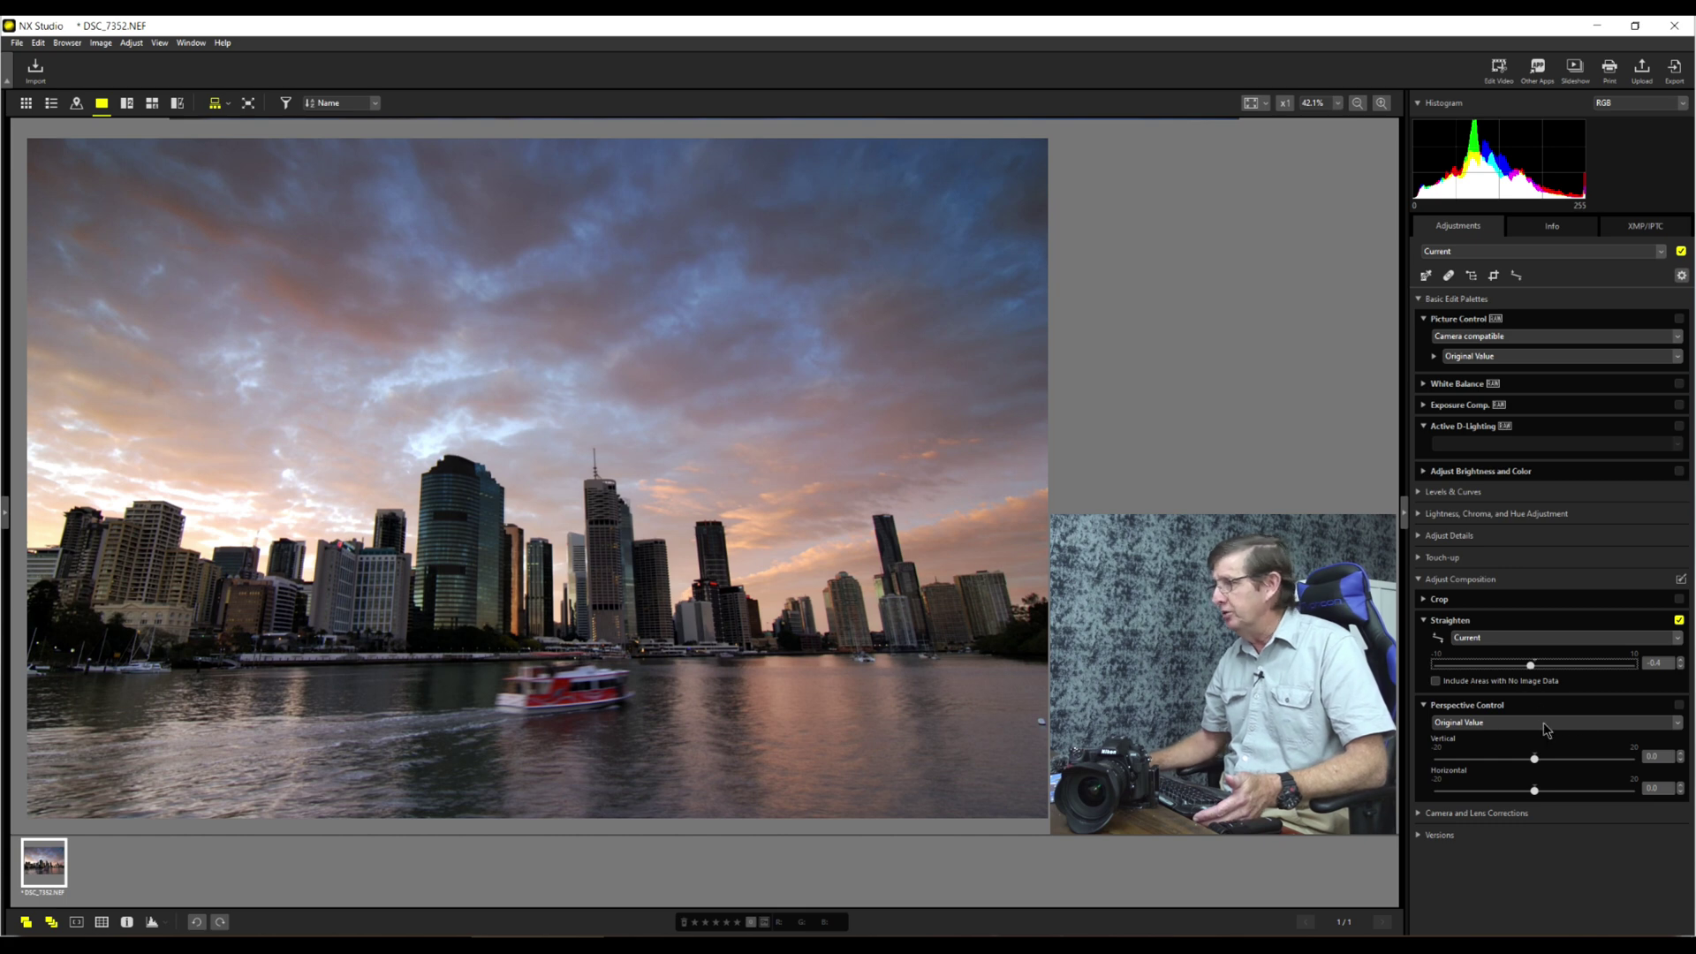
Push Perspective Control Vertical to its 25.0 maximum so the towers stand upright.
{"action": "left_click_drag", "start_coordinate": [1535, 759], "coordinate": [1601, 758]}
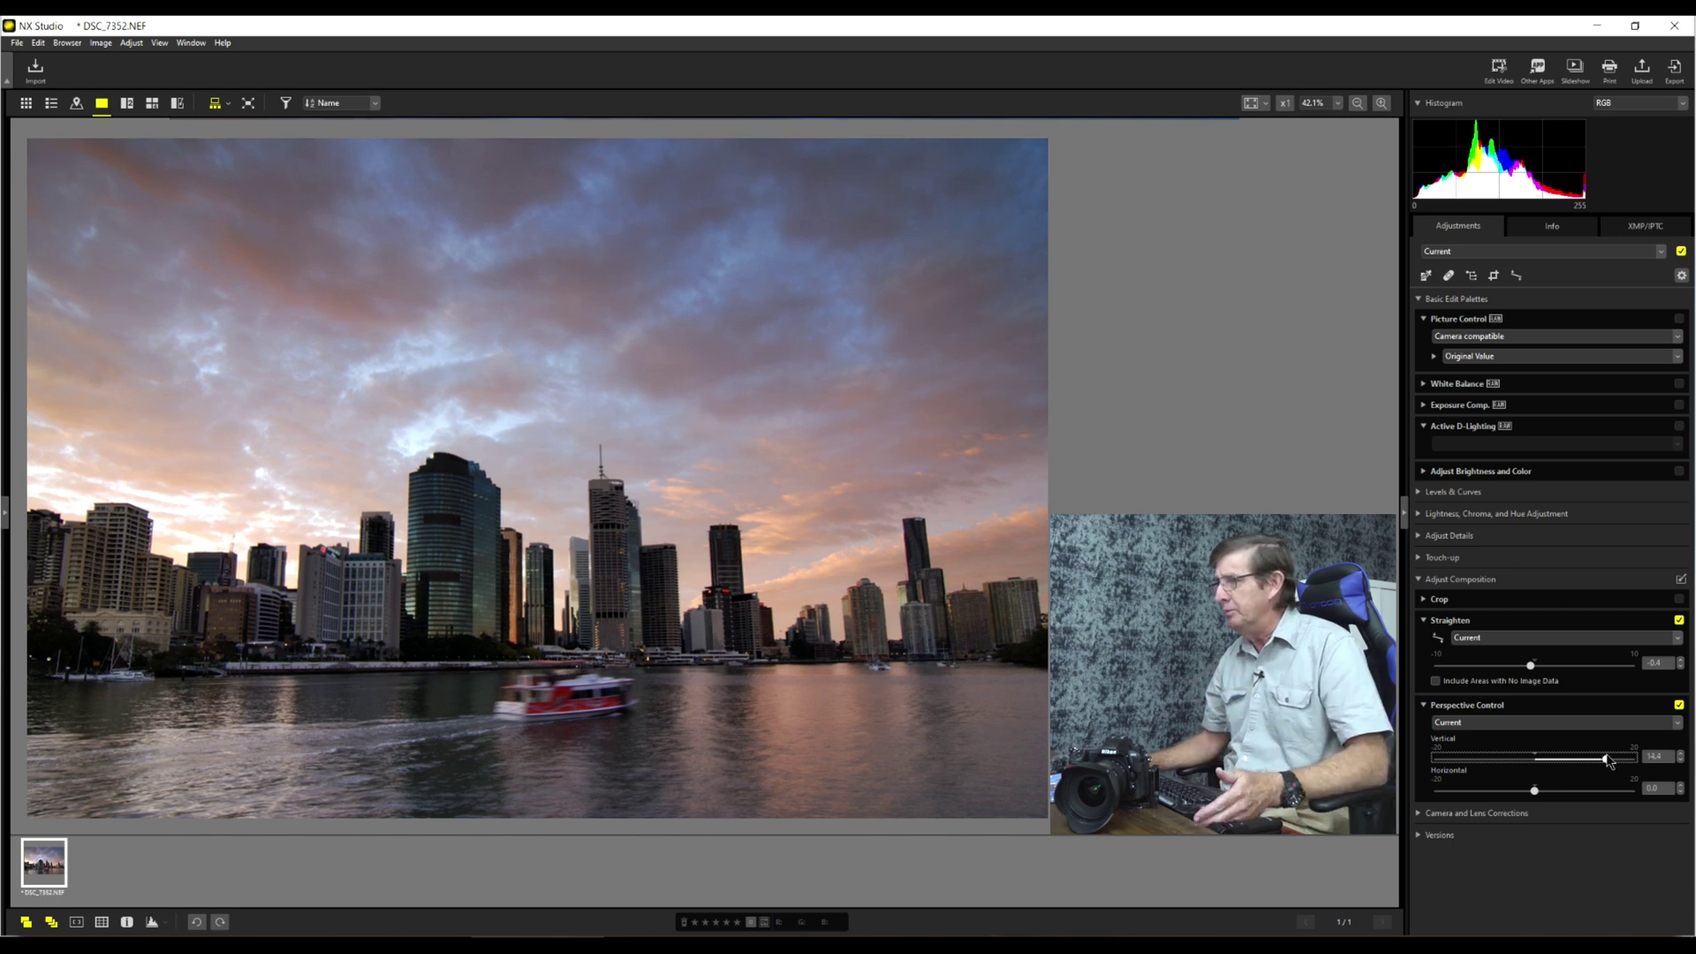
{"action": "left_click_drag", "start_coordinate": [1607, 761], "coordinate": [1622, 762]}
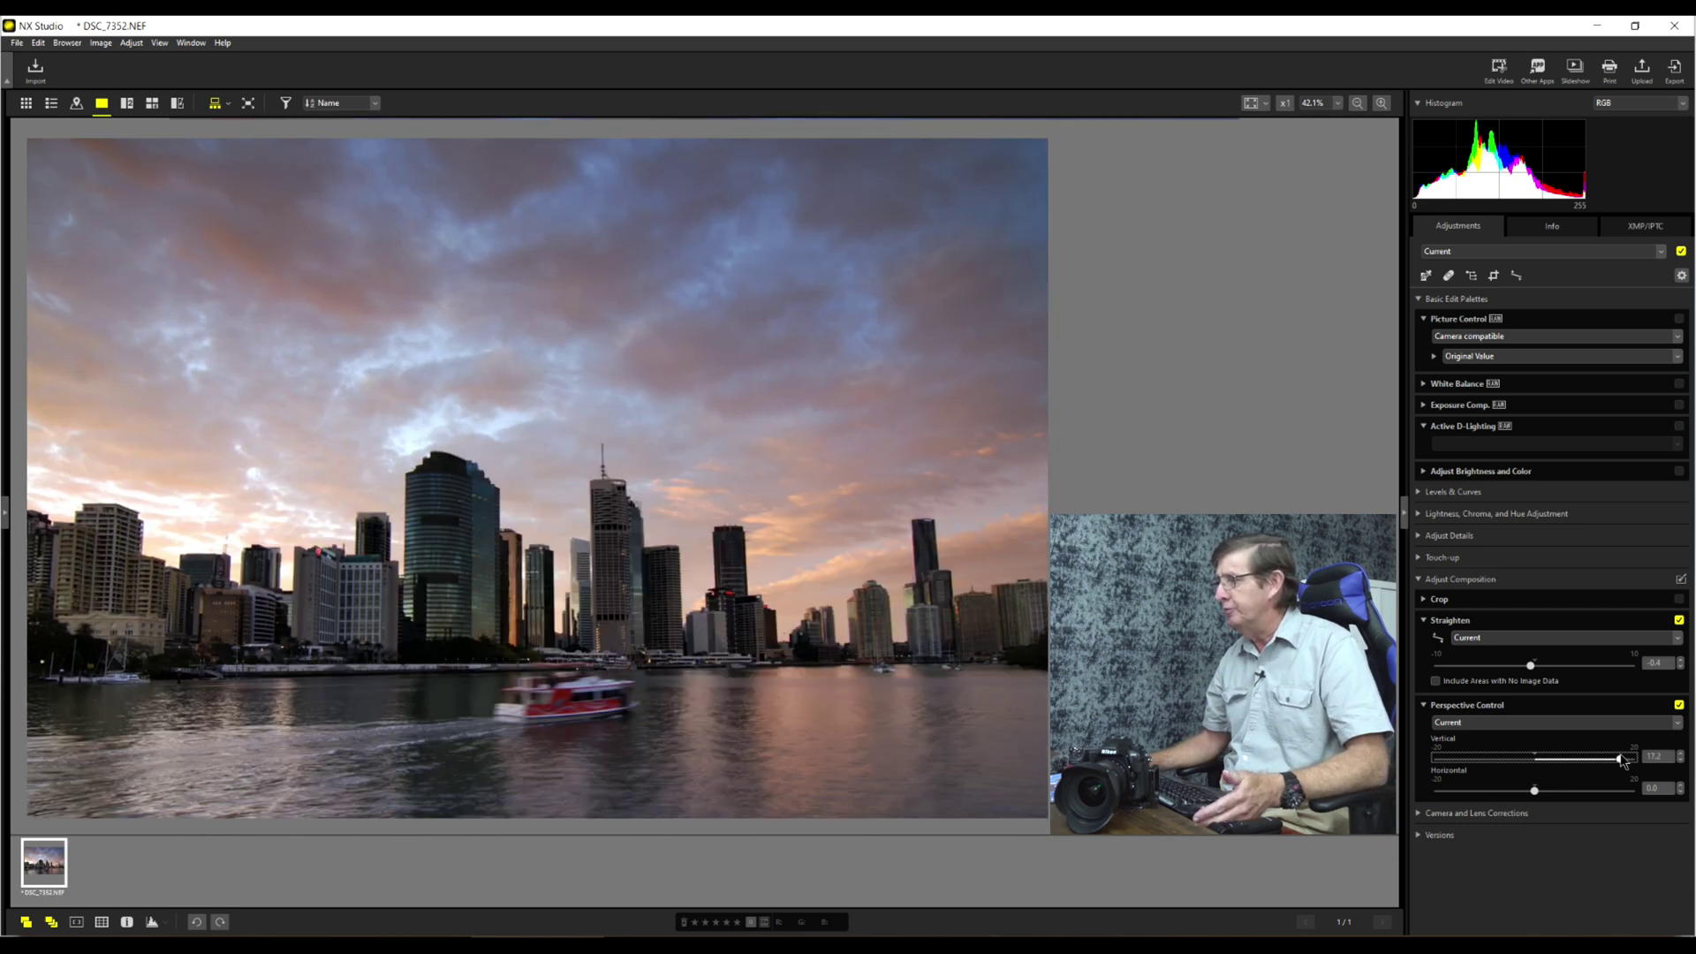
{"action": "left_click_drag", "start_coordinate": [1627, 760], "coordinate": [1639, 761]}
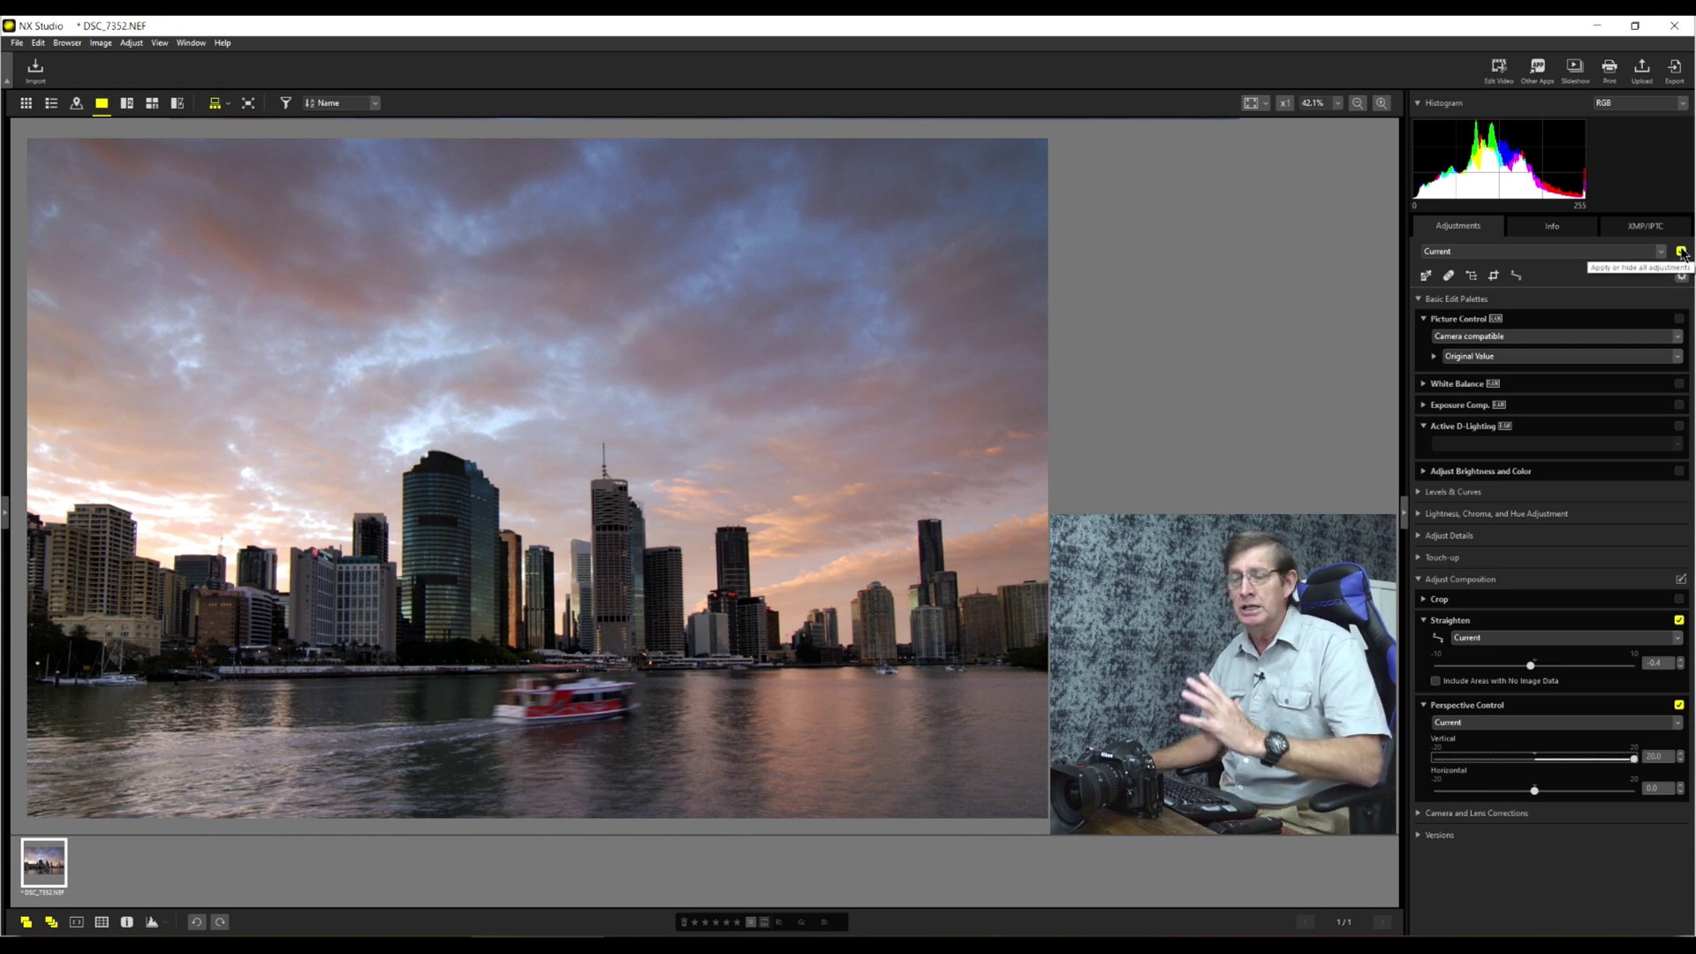
{"action": "left_click", "coordinate": [1682, 252]}
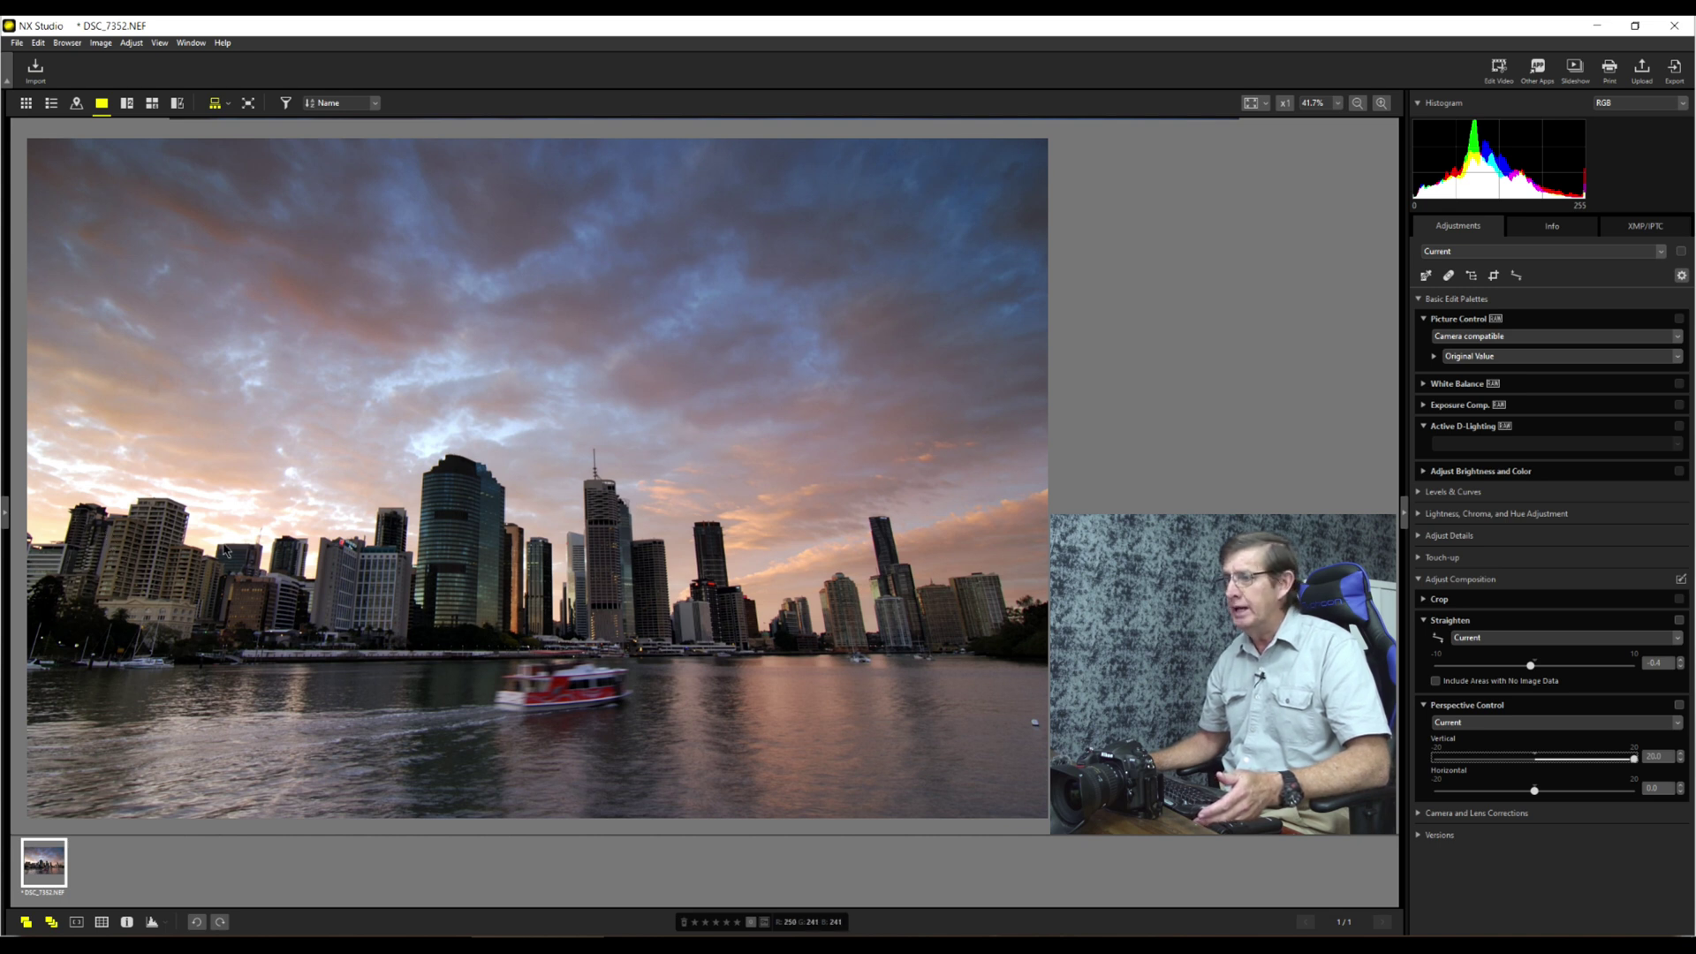
Turn all adjustments back on and expand the White Balance palette.
{"action": "left_click", "coordinate": [1680, 252]}
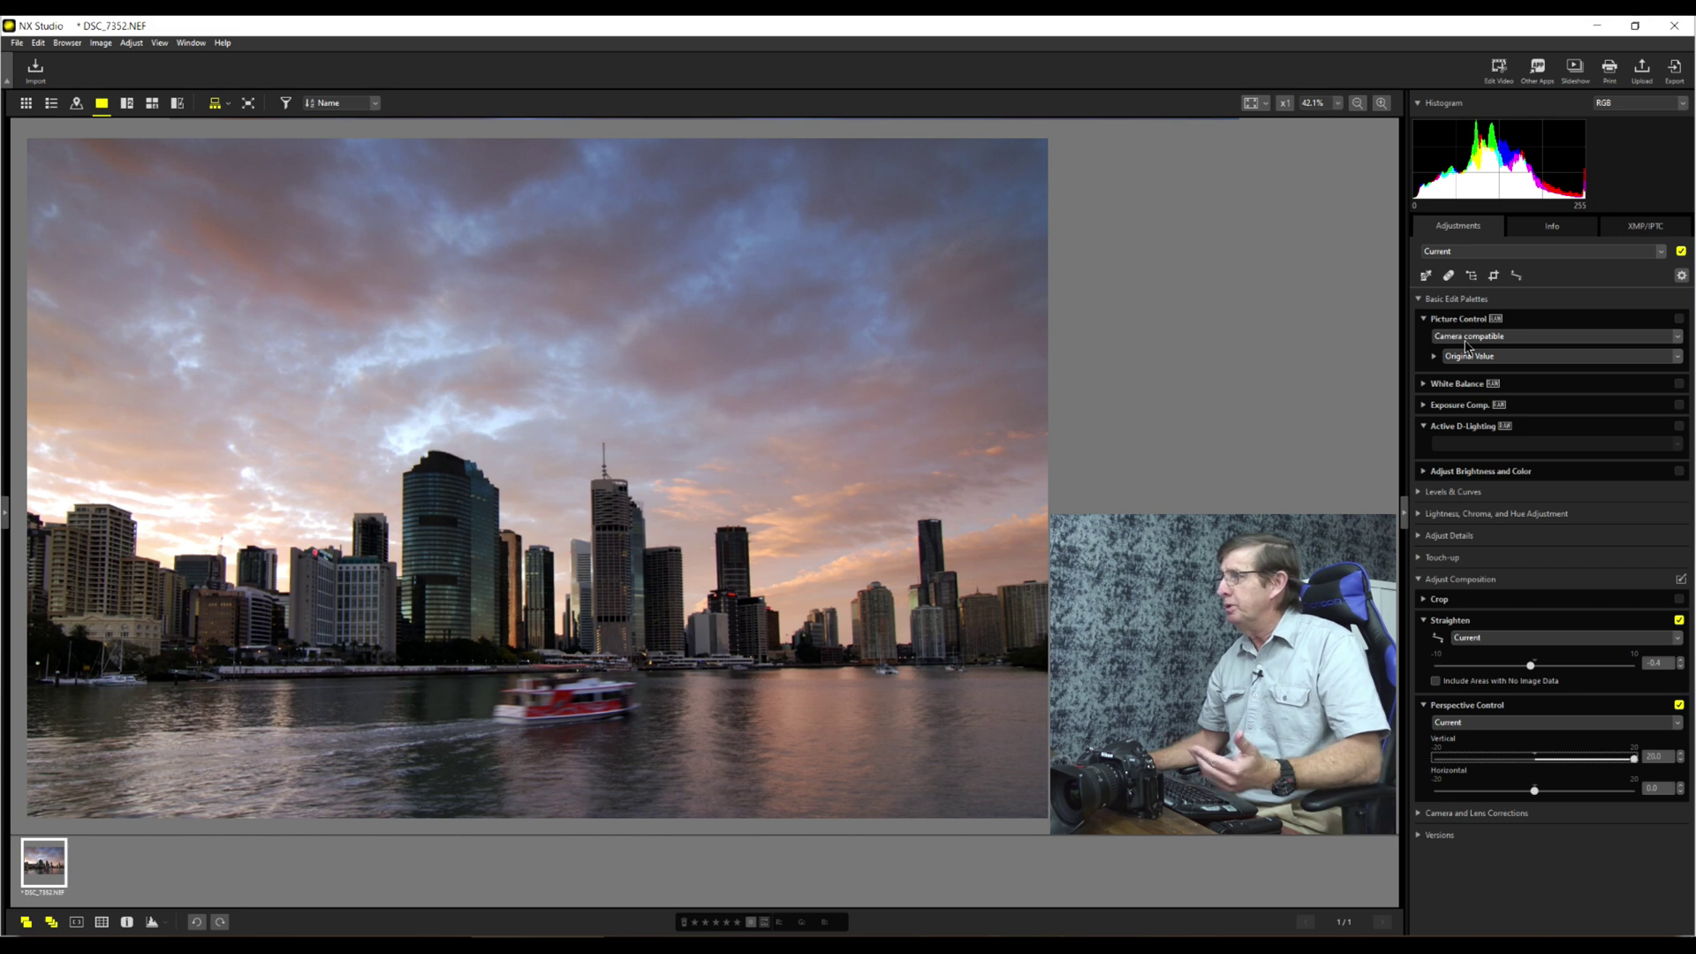
{"action": "left_click", "coordinate": [1423, 385]}
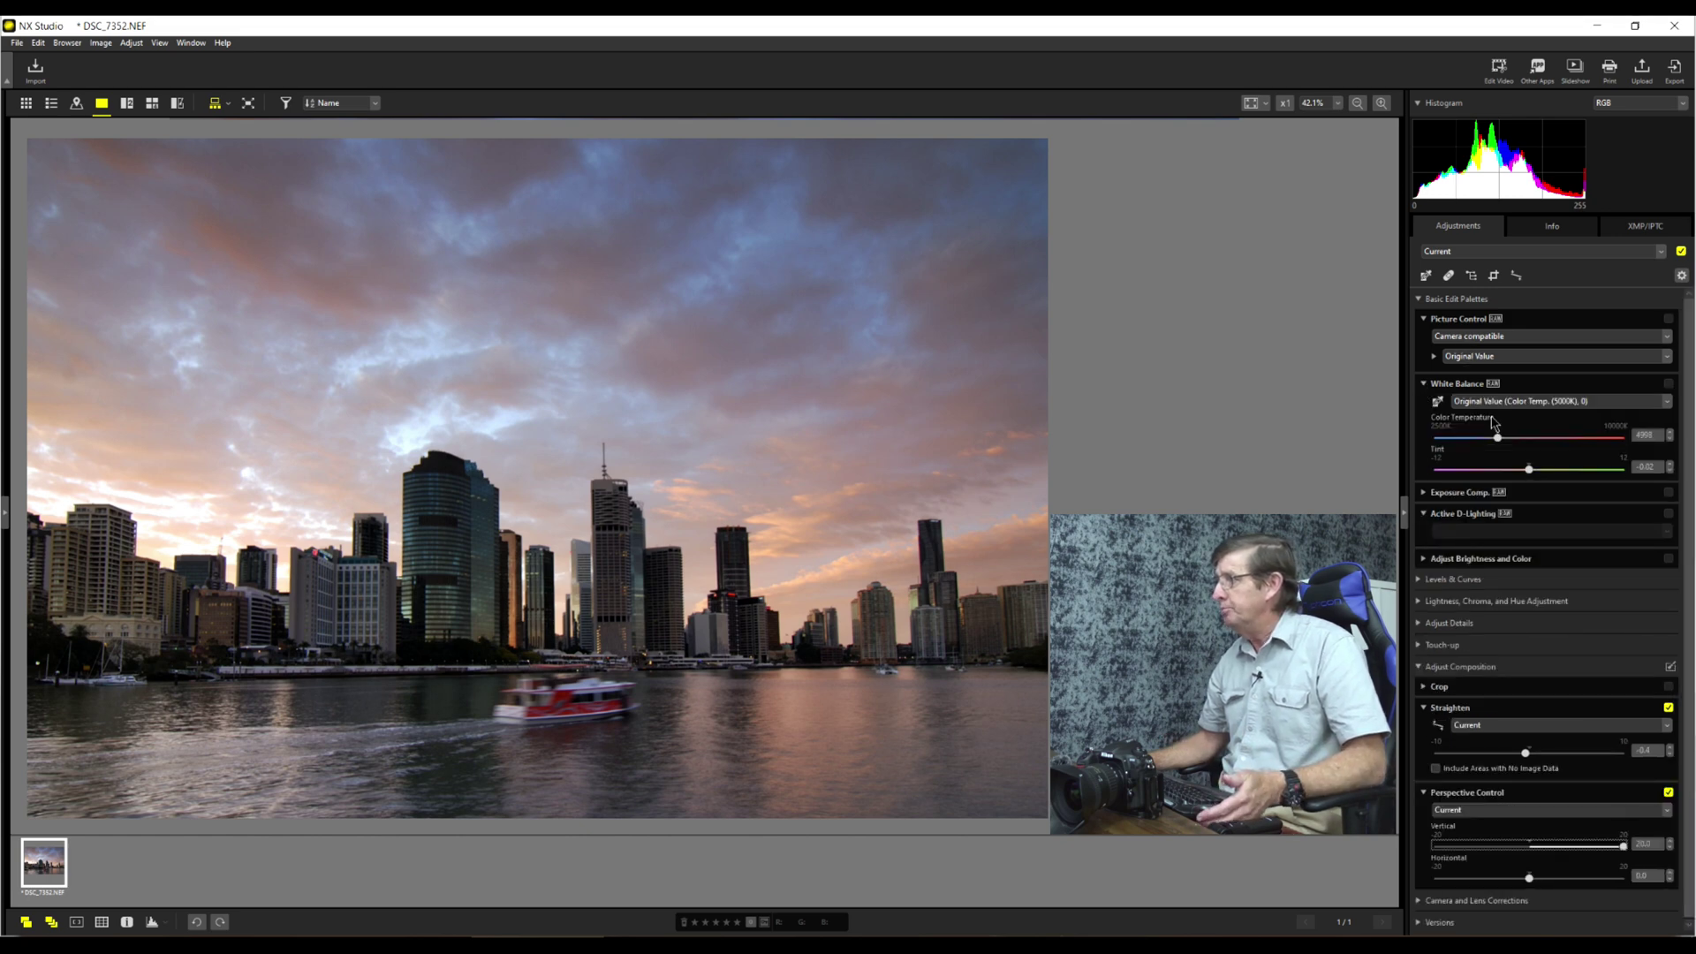
Warm the color temperature to 5053 K and set exposure compensation to -0.12.
{"action": "left_click_drag", "start_coordinate": [1497, 439], "coordinate": [1499, 437]}
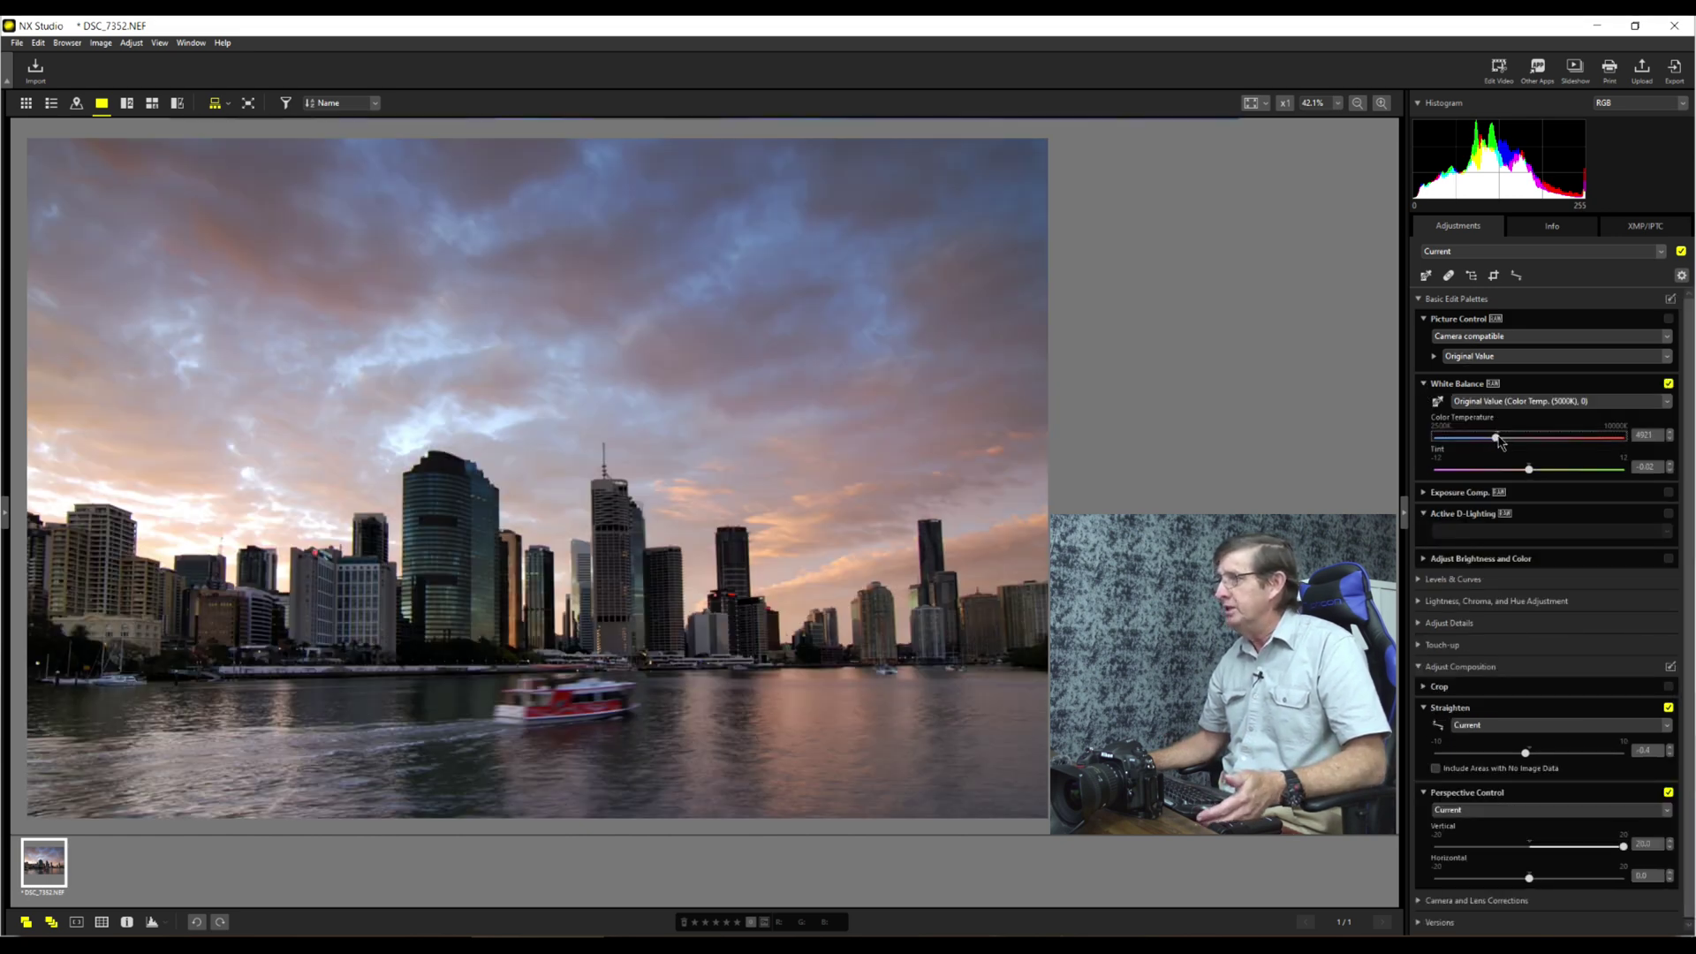
{"action": "left_click", "coordinate": [1459, 492]}
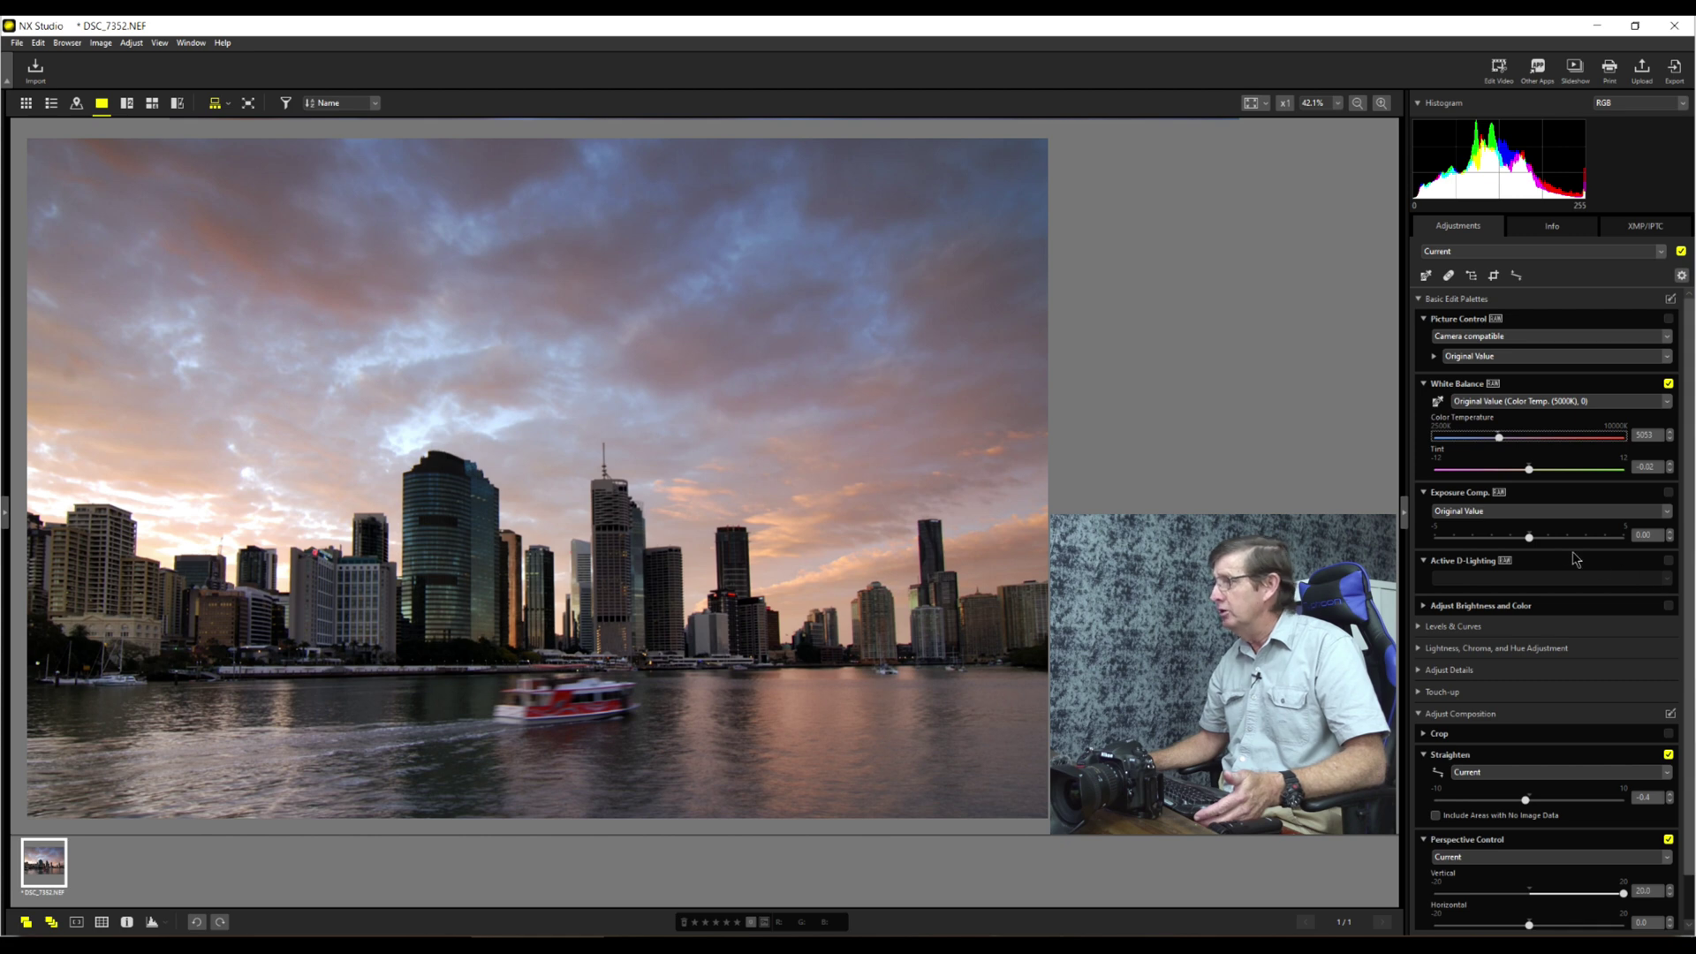
{"action": "left_click_drag", "start_coordinate": [1529, 537], "coordinate": [1528, 539]}
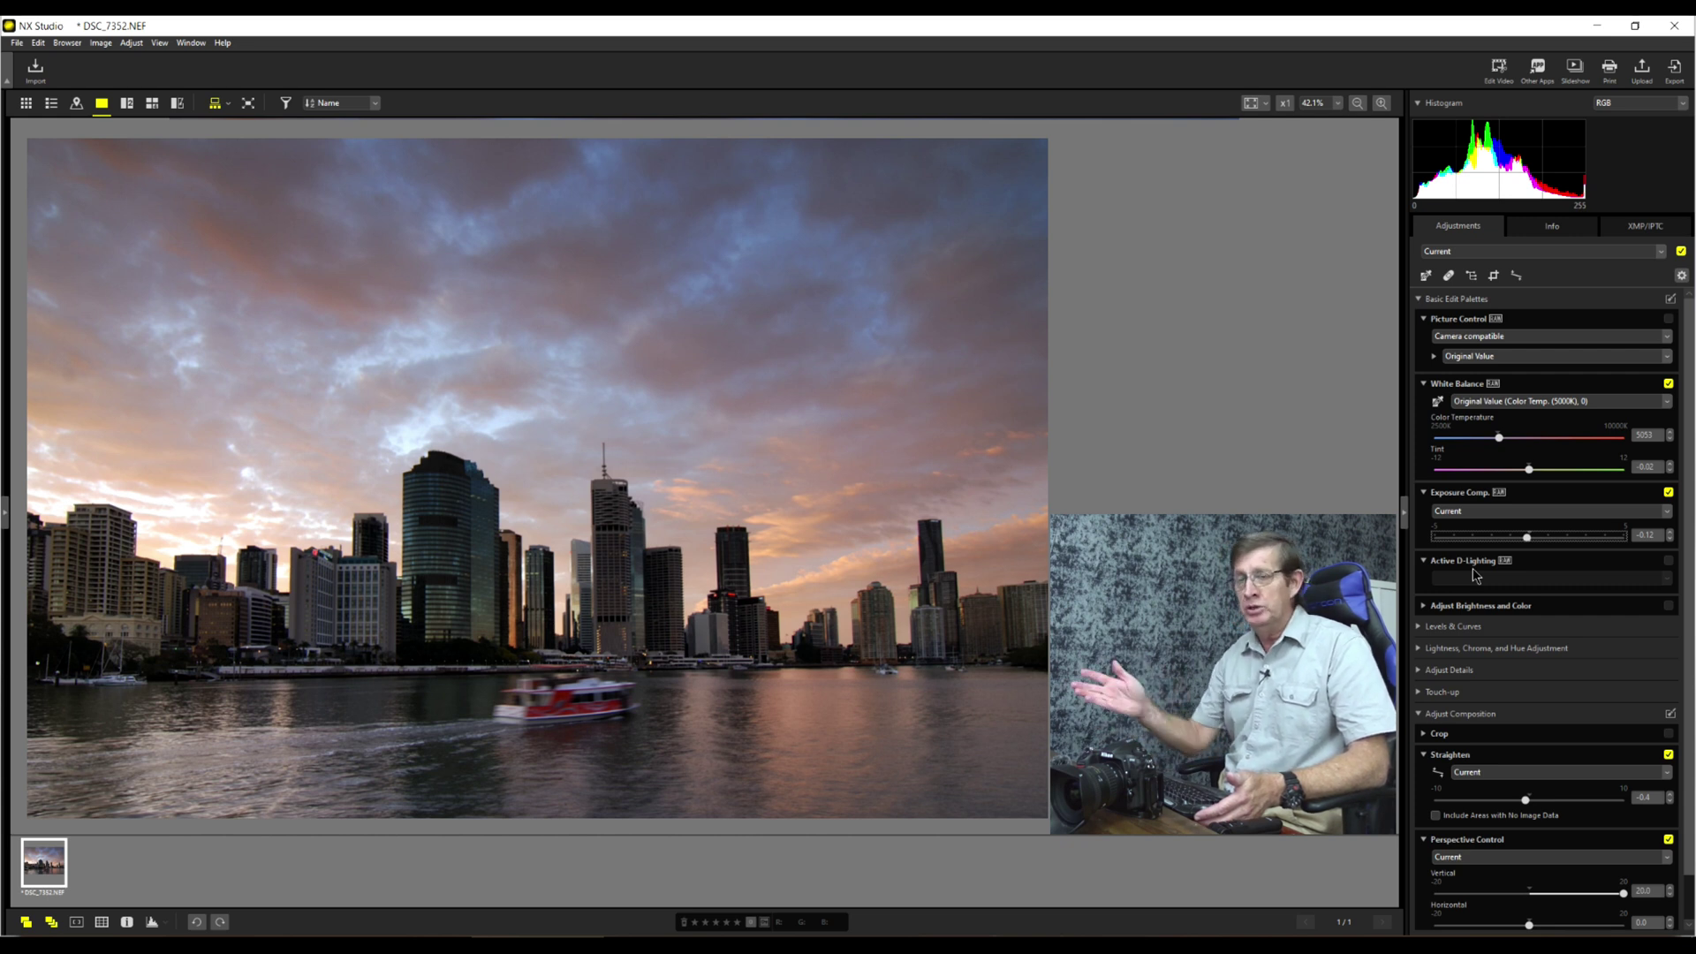
{"action": "left_click", "coordinate": [1423, 608]}
Raise contrast to 26 and saturation to 3 in Adjust Brightness and Color.
{"action": "scroll", "coordinate": [1482, 583], "scroll_direction": "down", "scroll_amount": 1}
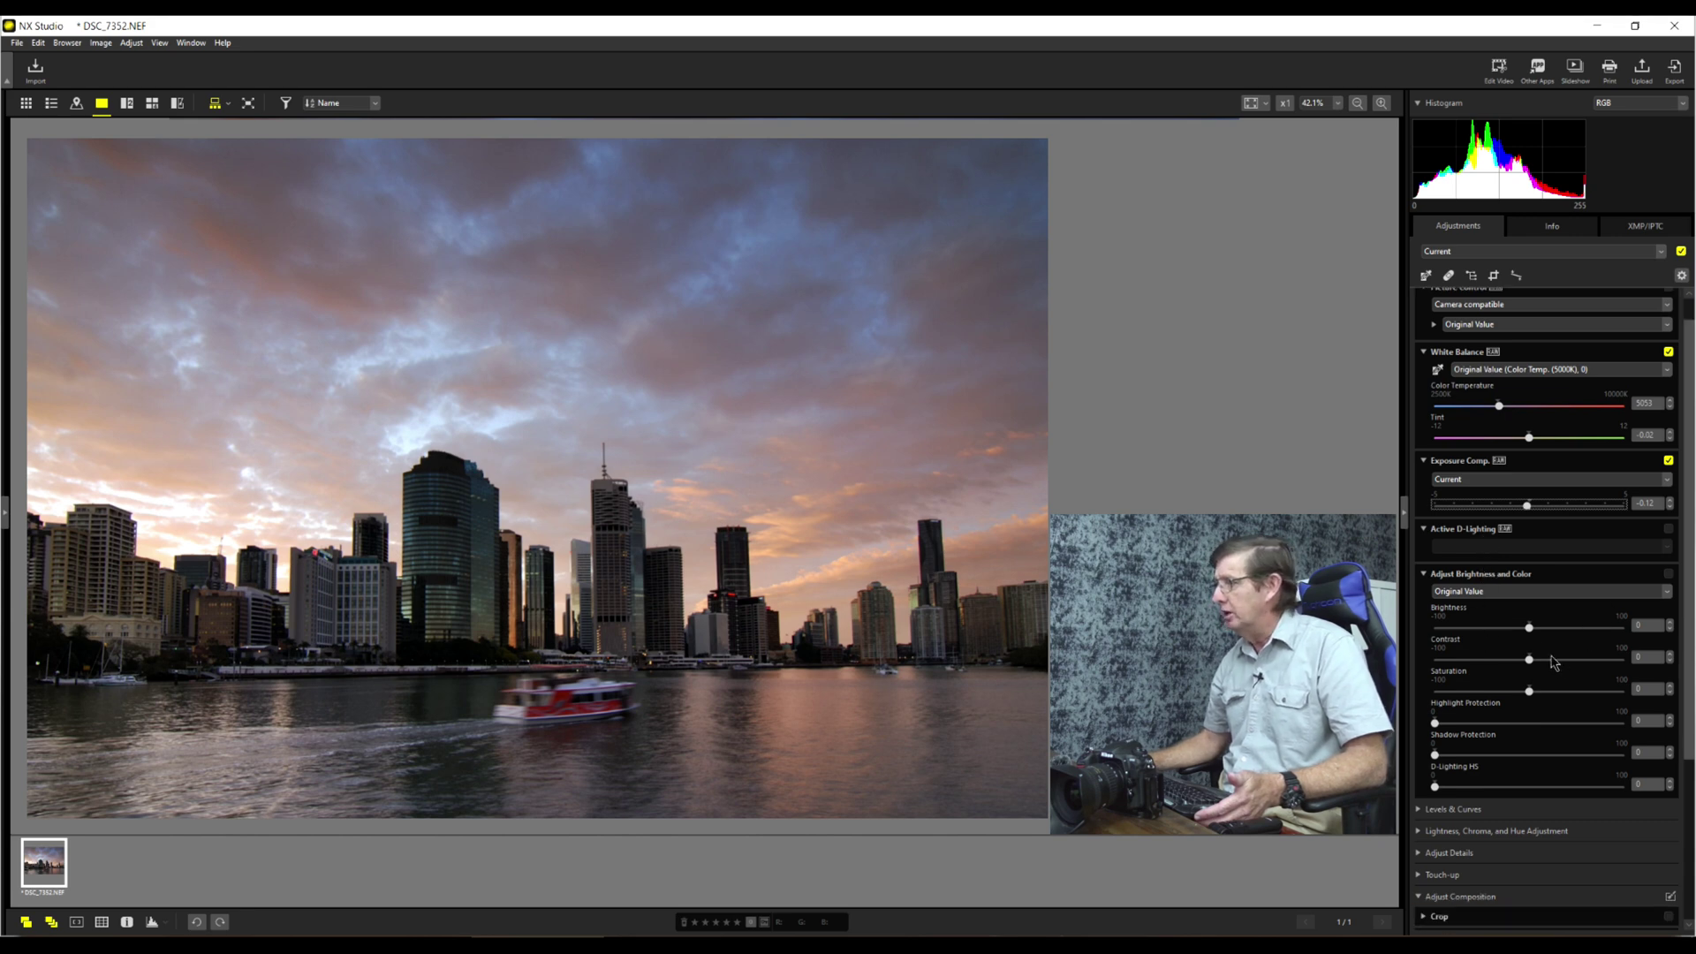
{"action": "left_click", "coordinate": [1532, 664]}
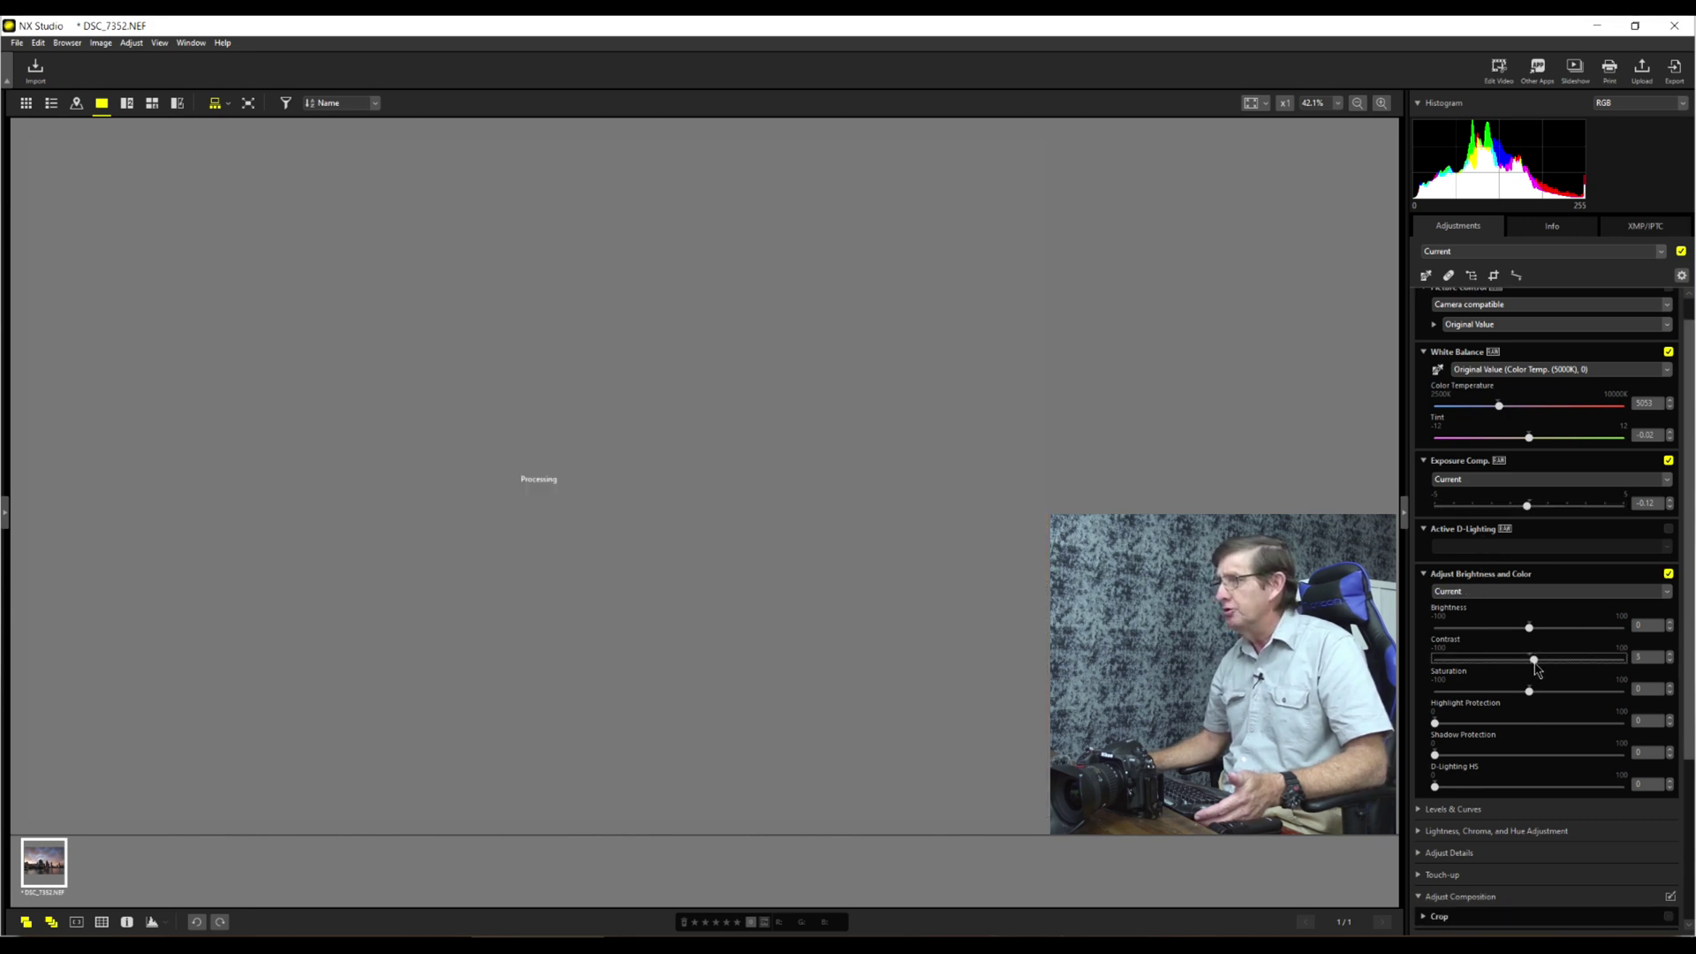
{"action": "left_click_drag", "start_coordinate": [1535, 669], "coordinate": [1552, 669]}
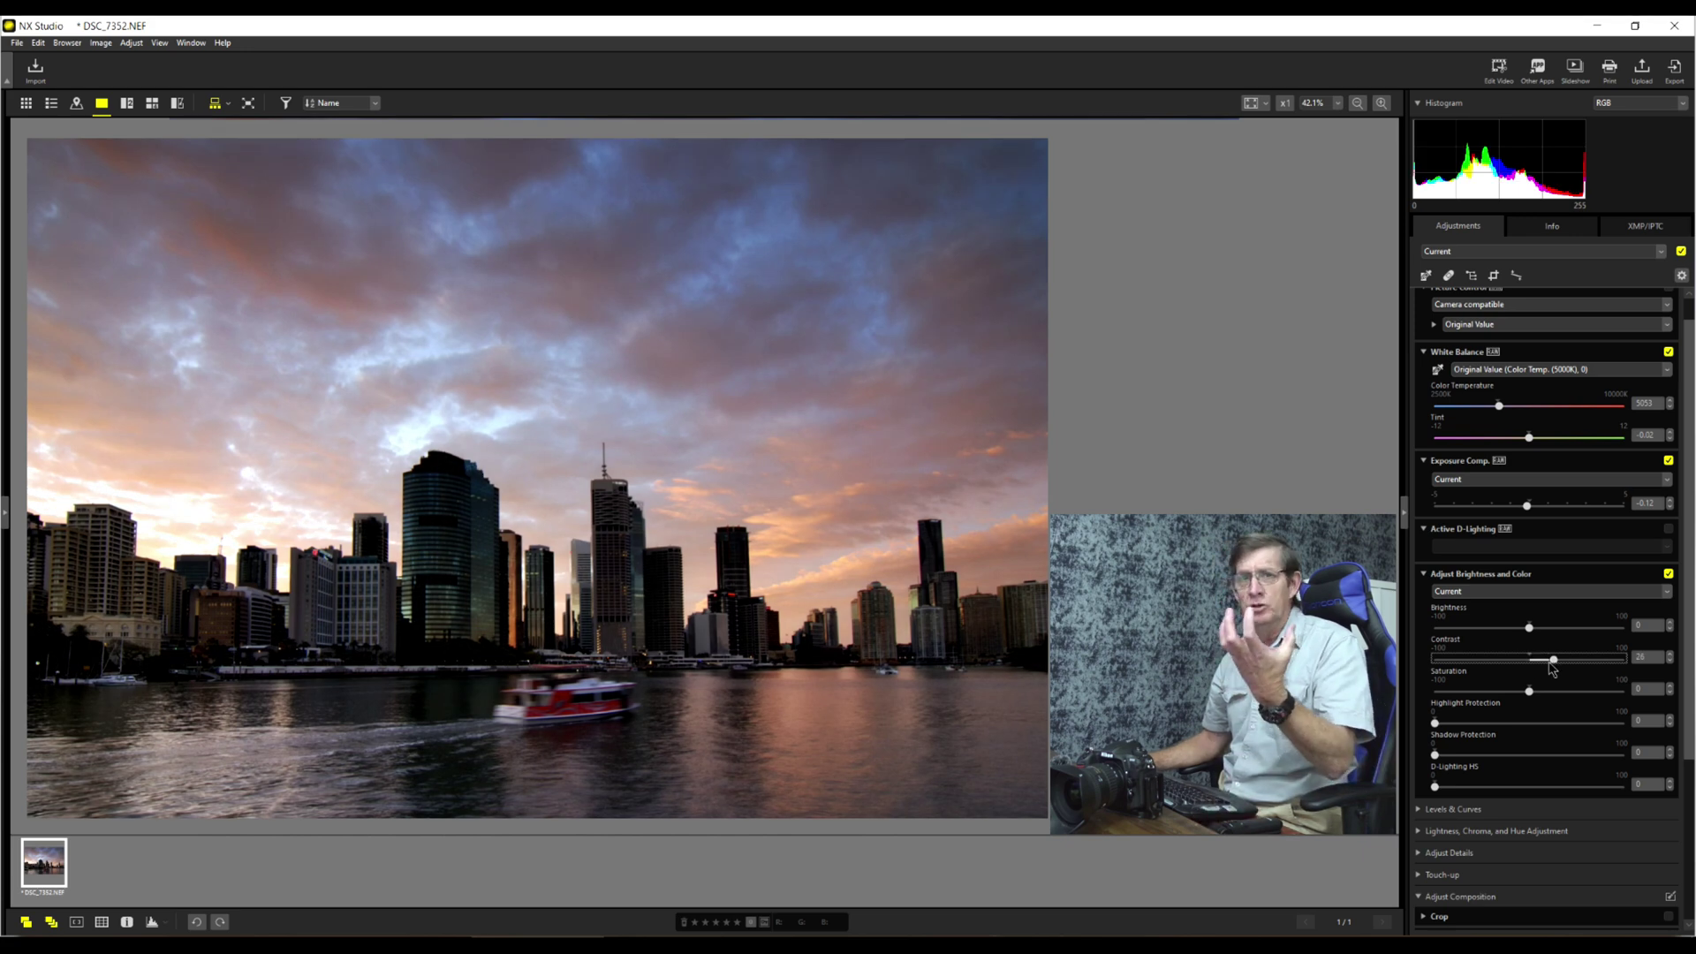
{"action": "left_click_drag", "start_coordinate": [1529, 691], "coordinate": [1531, 691]}
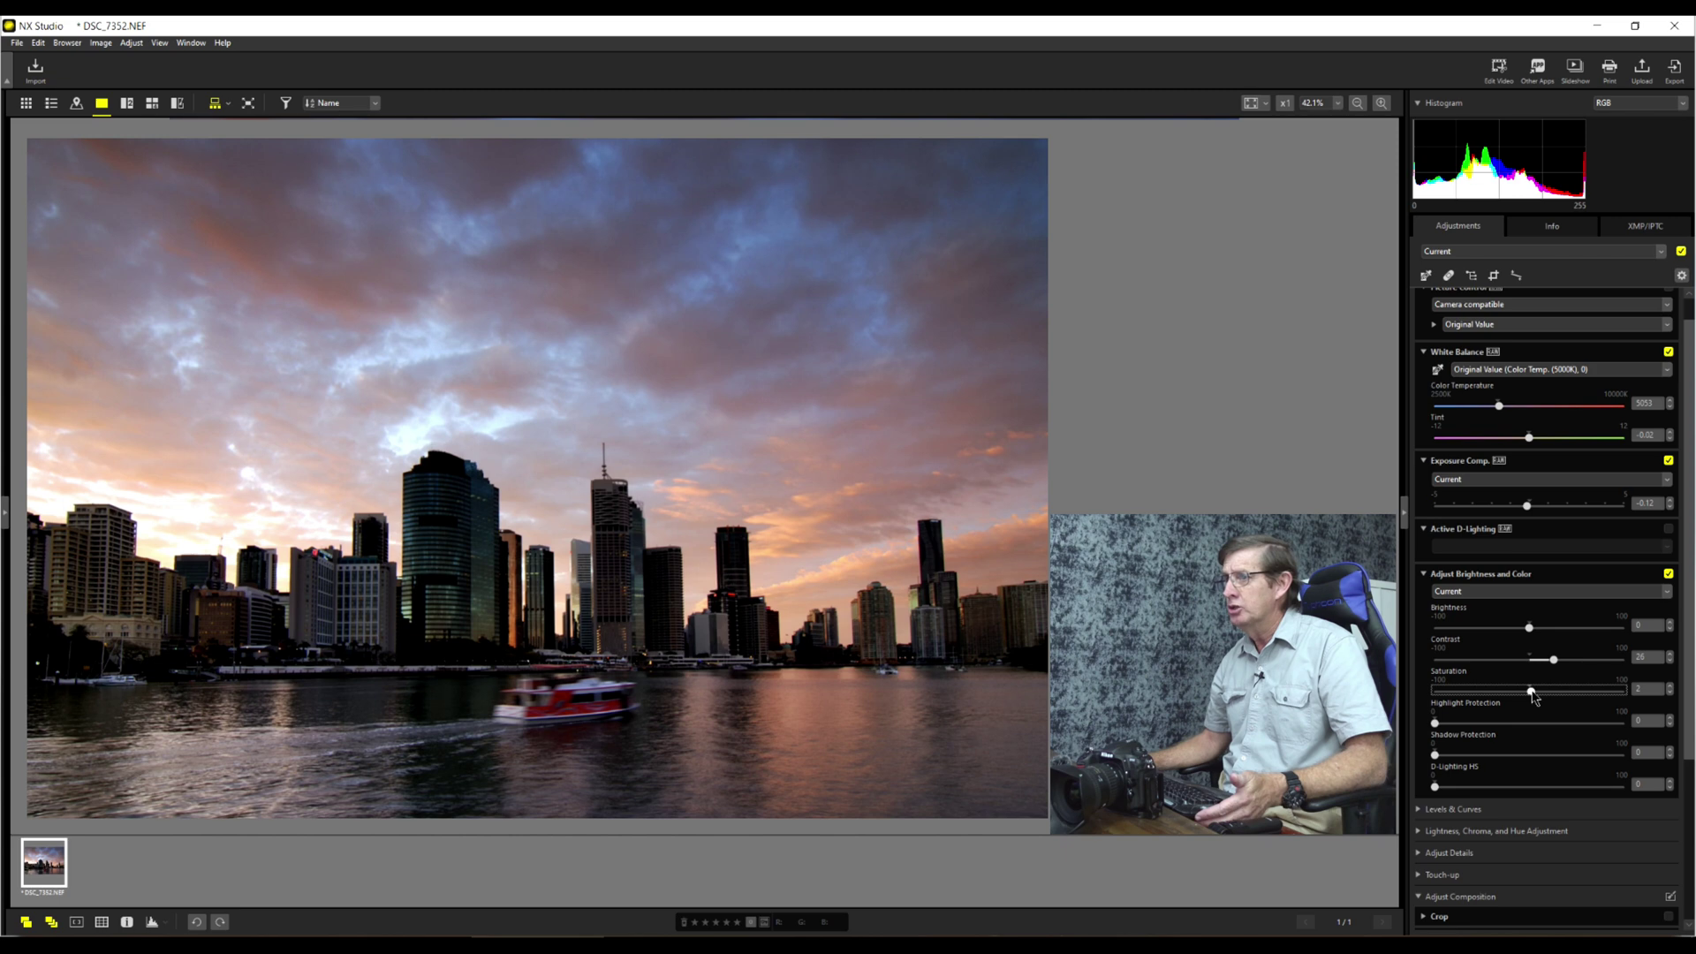
{"action": "left_click_drag", "start_coordinate": [1532, 691], "coordinate": [1535, 691]}
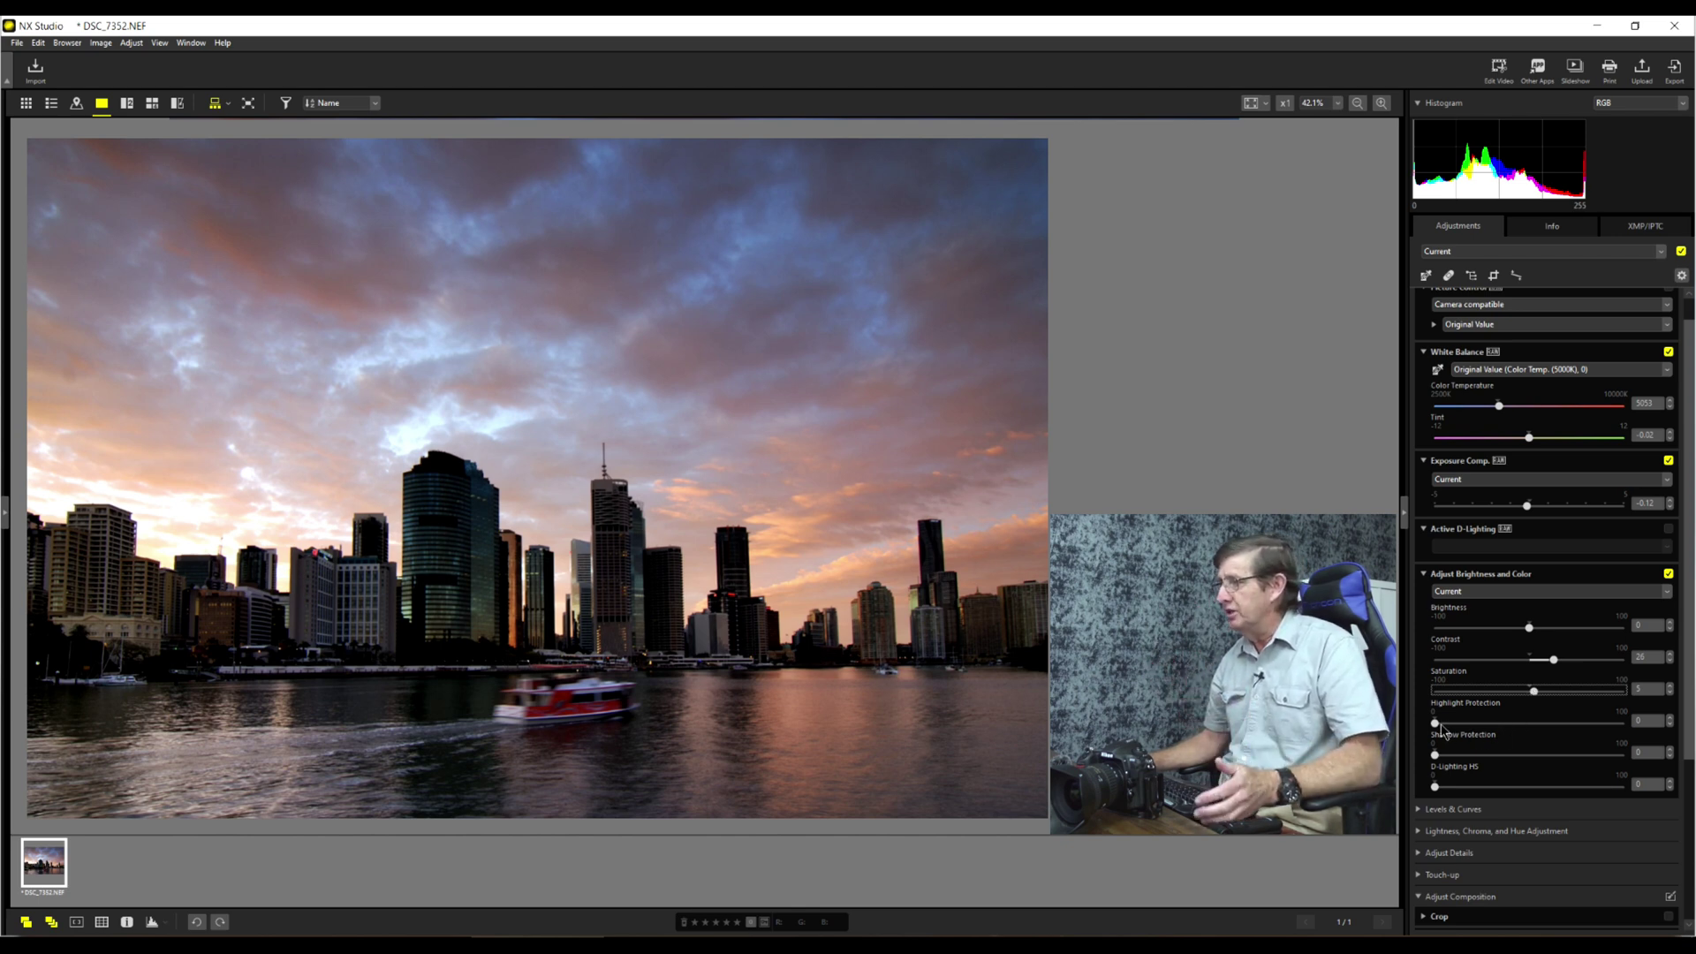
Set Highlight Protection to 28, Shadow Protection to 37 and add D-Lighting HS, comparing before and after.
{"action": "left_click_drag", "start_coordinate": [1440, 724], "coordinate": [1491, 724]}
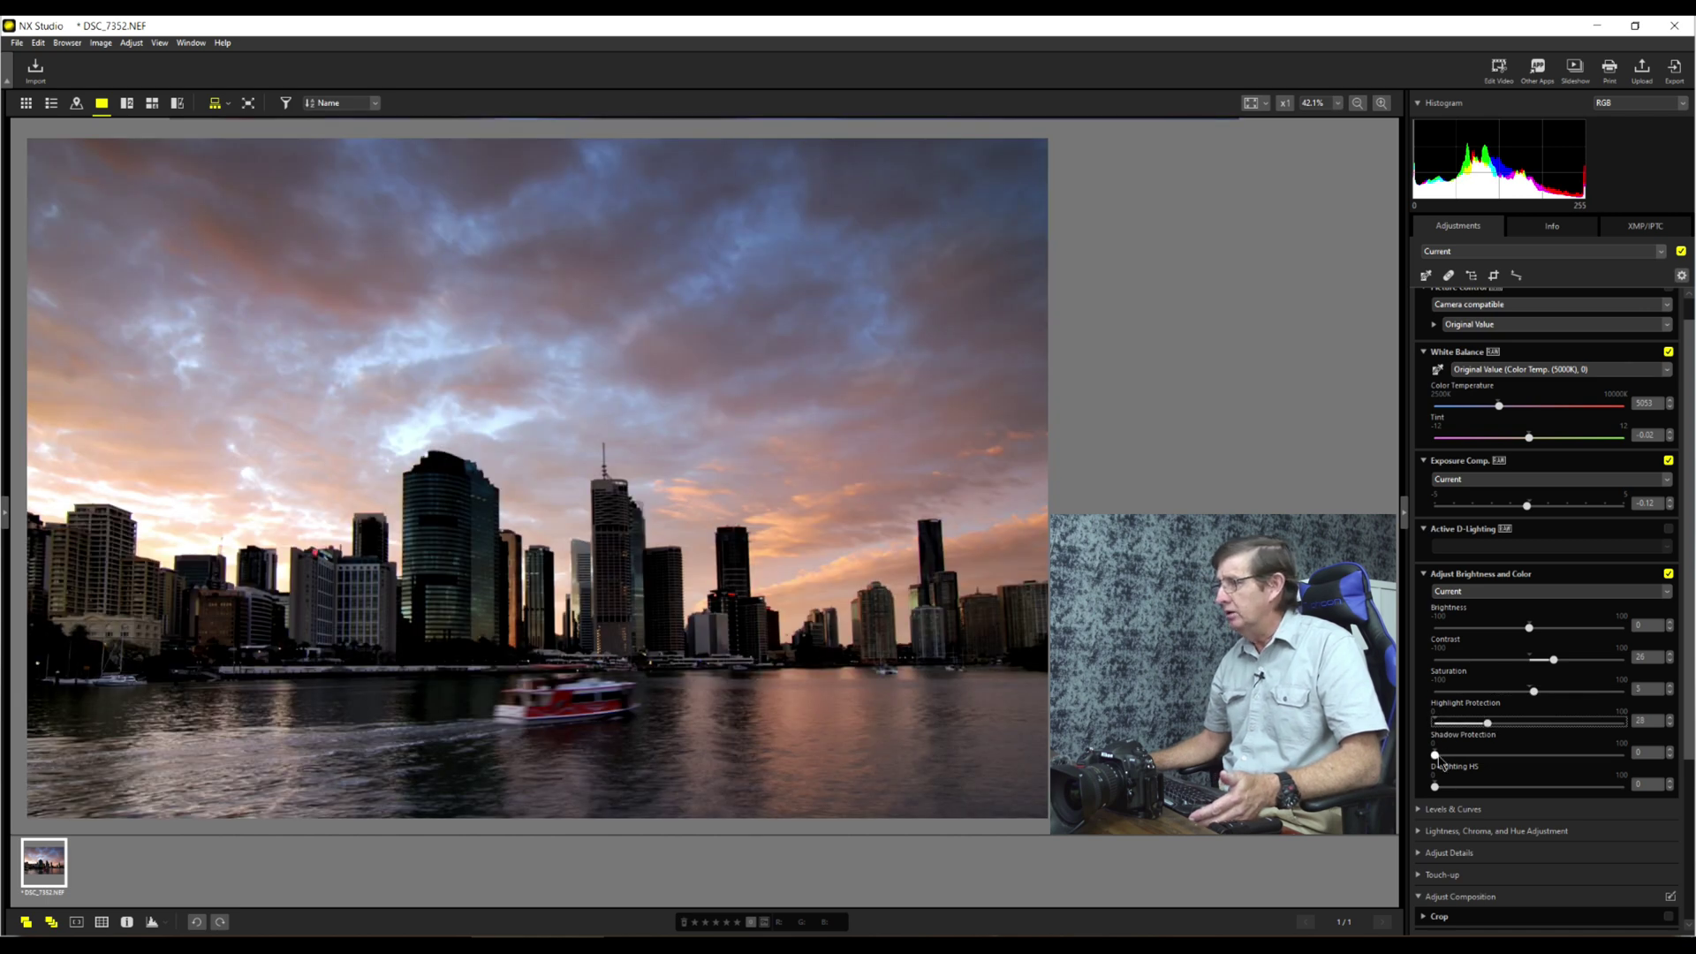
{"action": "left_click_drag", "start_coordinate": [1437, 758], "coordinate": [1456, 760]}
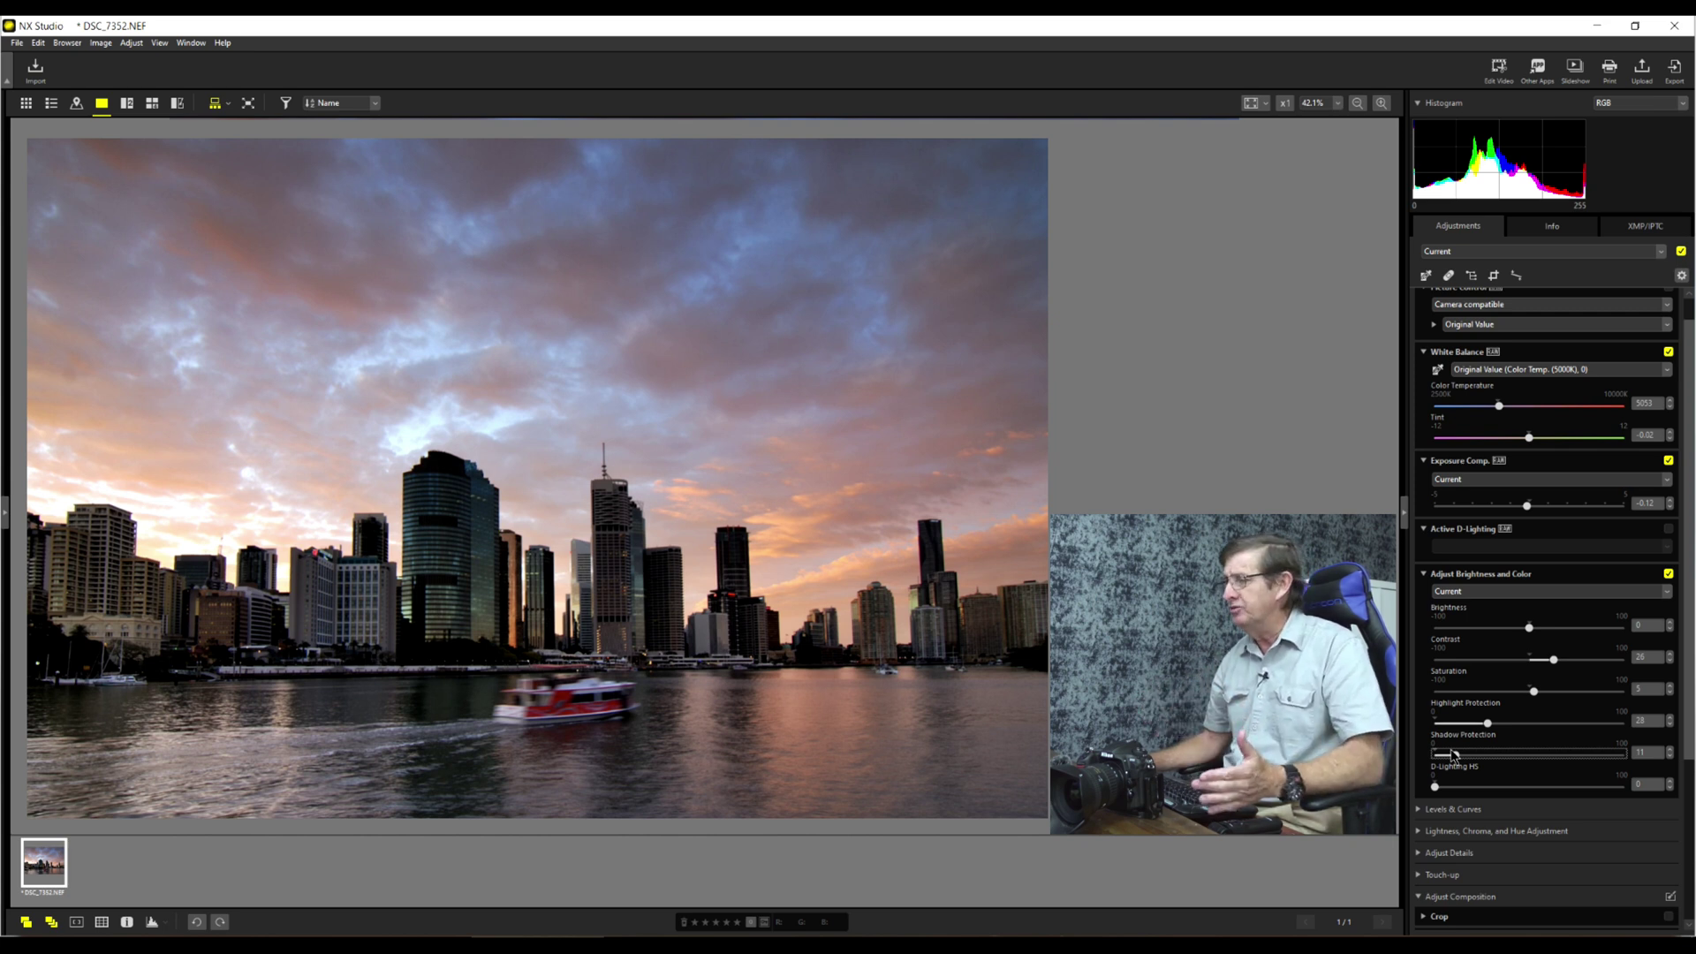
{"action": "left_click_drag", "start_coordinate": [1453, 755], "coordinate": [1493, 742]}
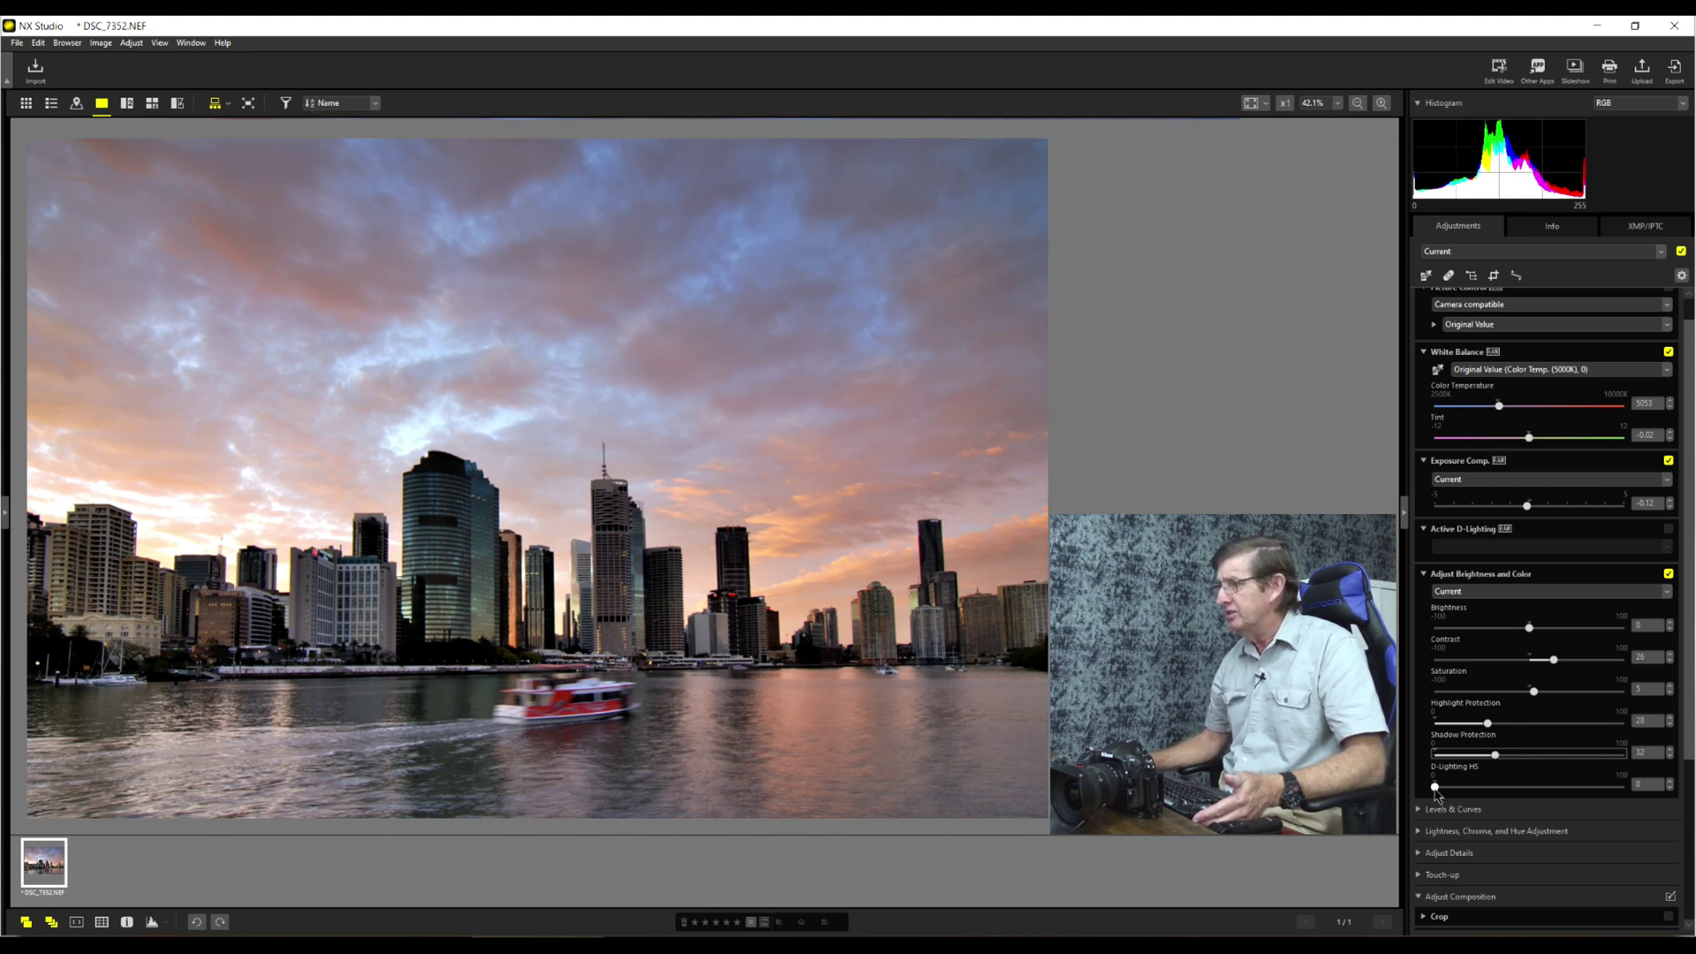
{"action": "left_click_drag", "start_coordinate": [1435, 787], "coordinate": [1490, 787]}
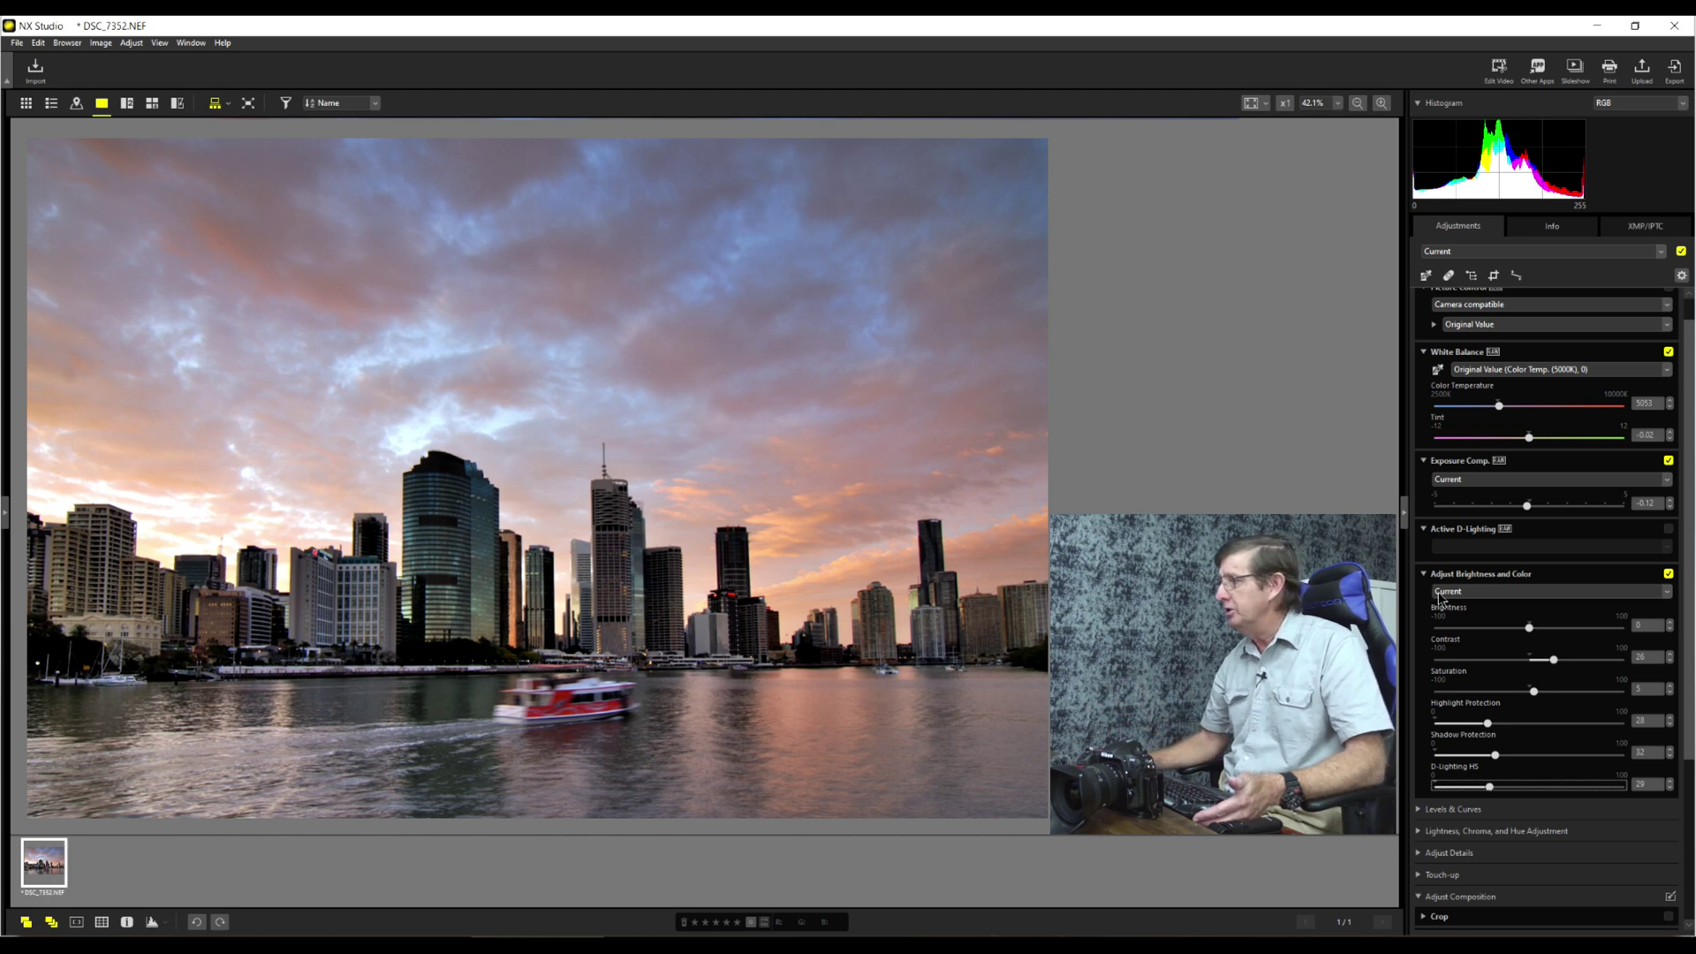
{"action": "left_click", "coordinate": [1669, 575]}
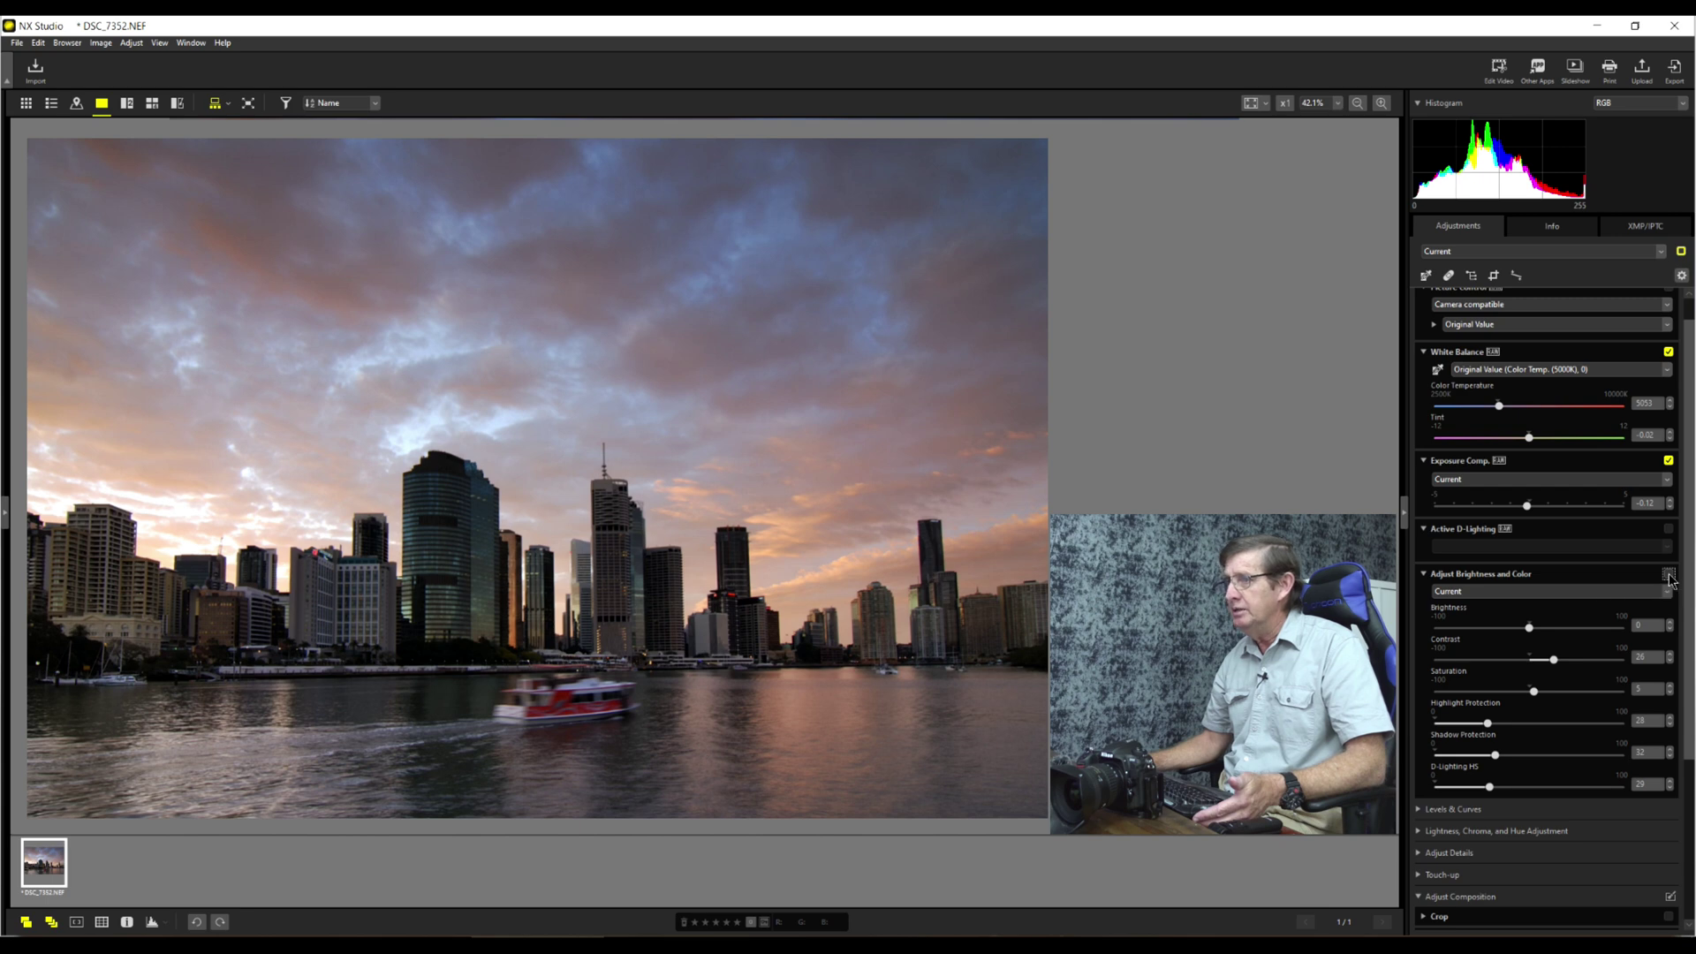
{"action": "left_click", "coordinate": [1669, 574]}
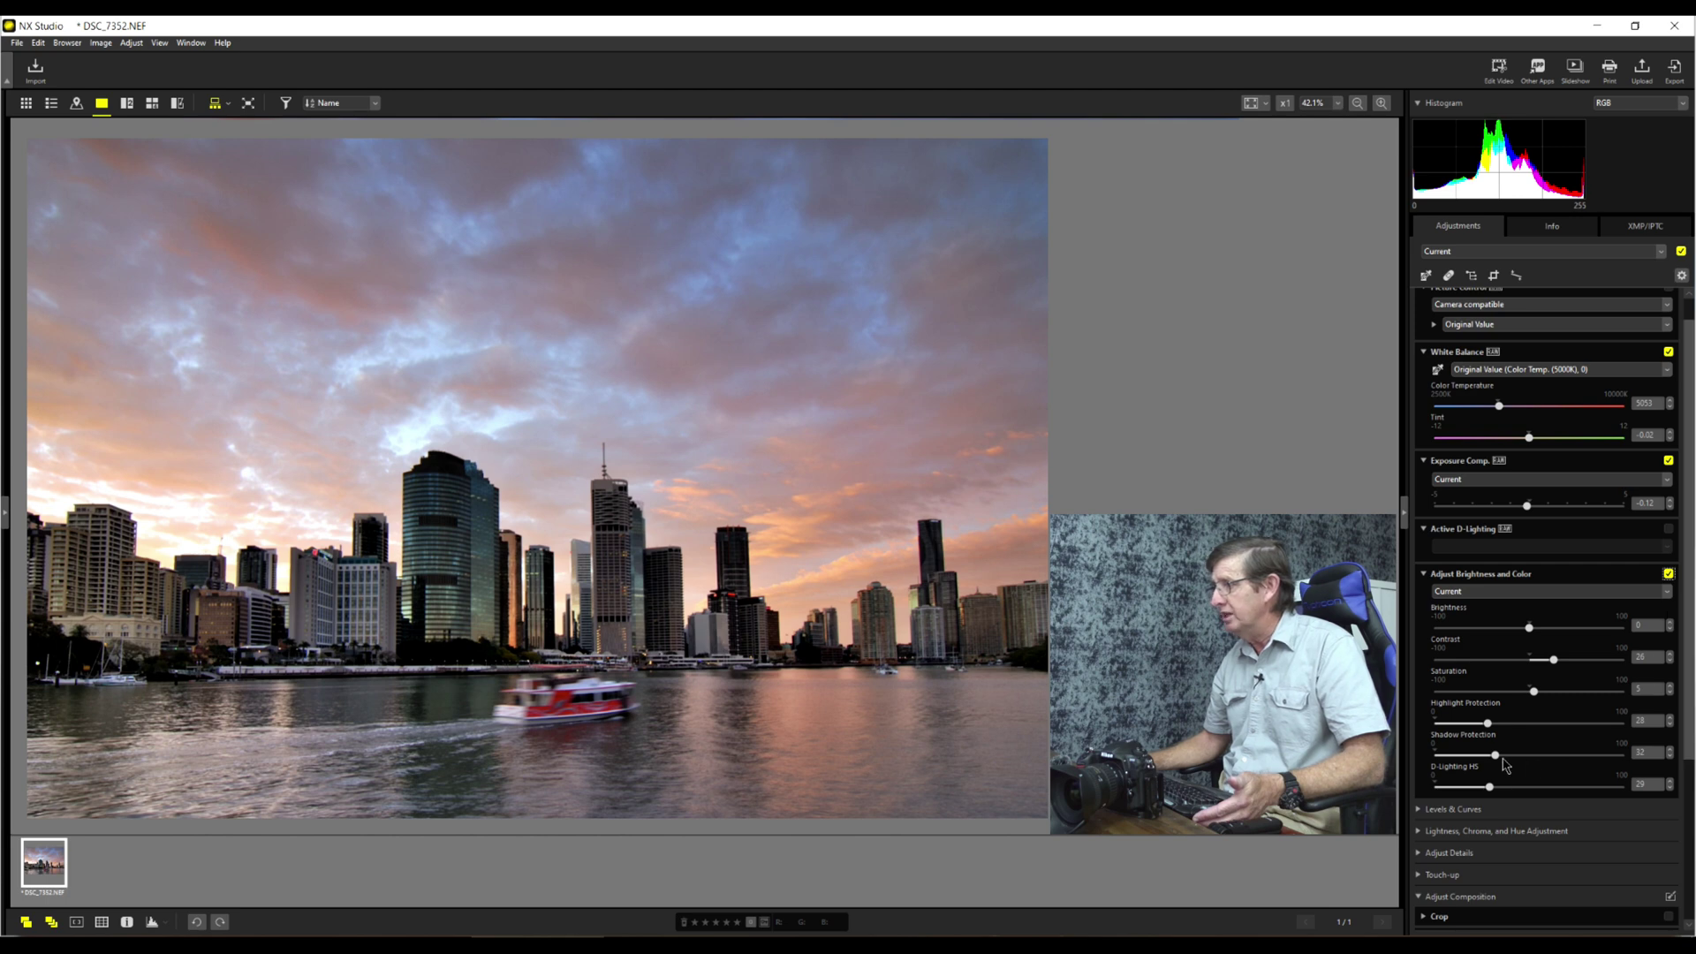
{"action": "left_click_drag", "start_coordinate": [1495, 757], "coordinate": [1533, 757]}
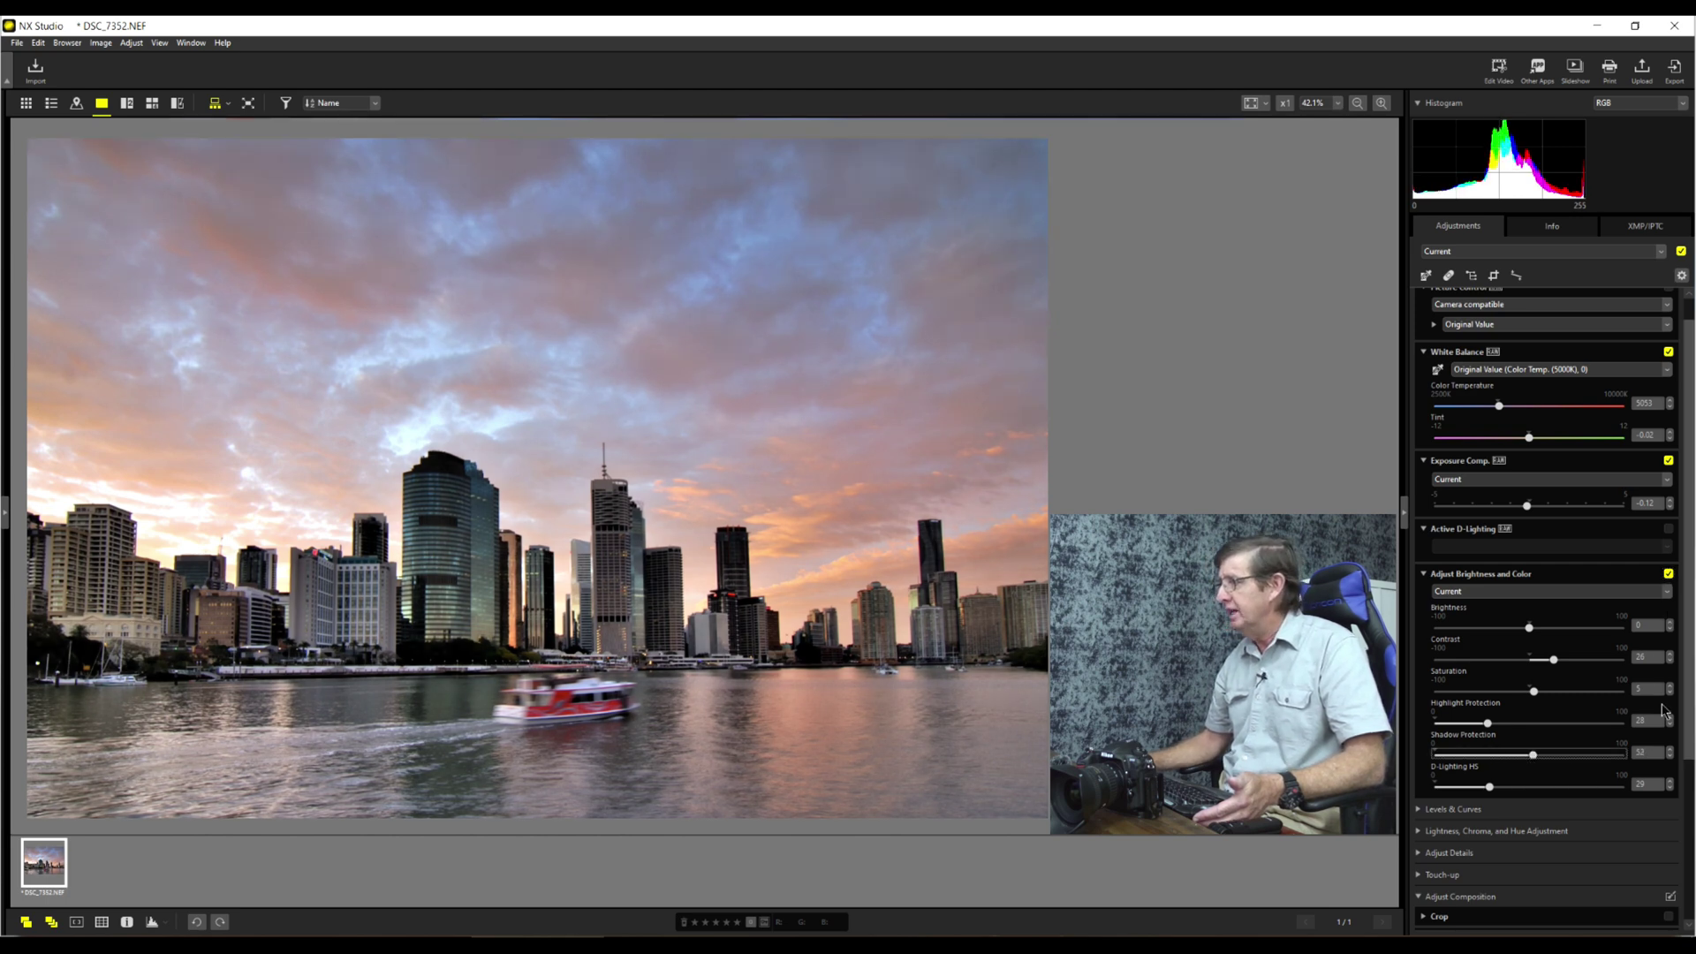
{"action": "left_click_drag", "start_coordinate": [1683, 704], "coordinate": [1685, 834]}
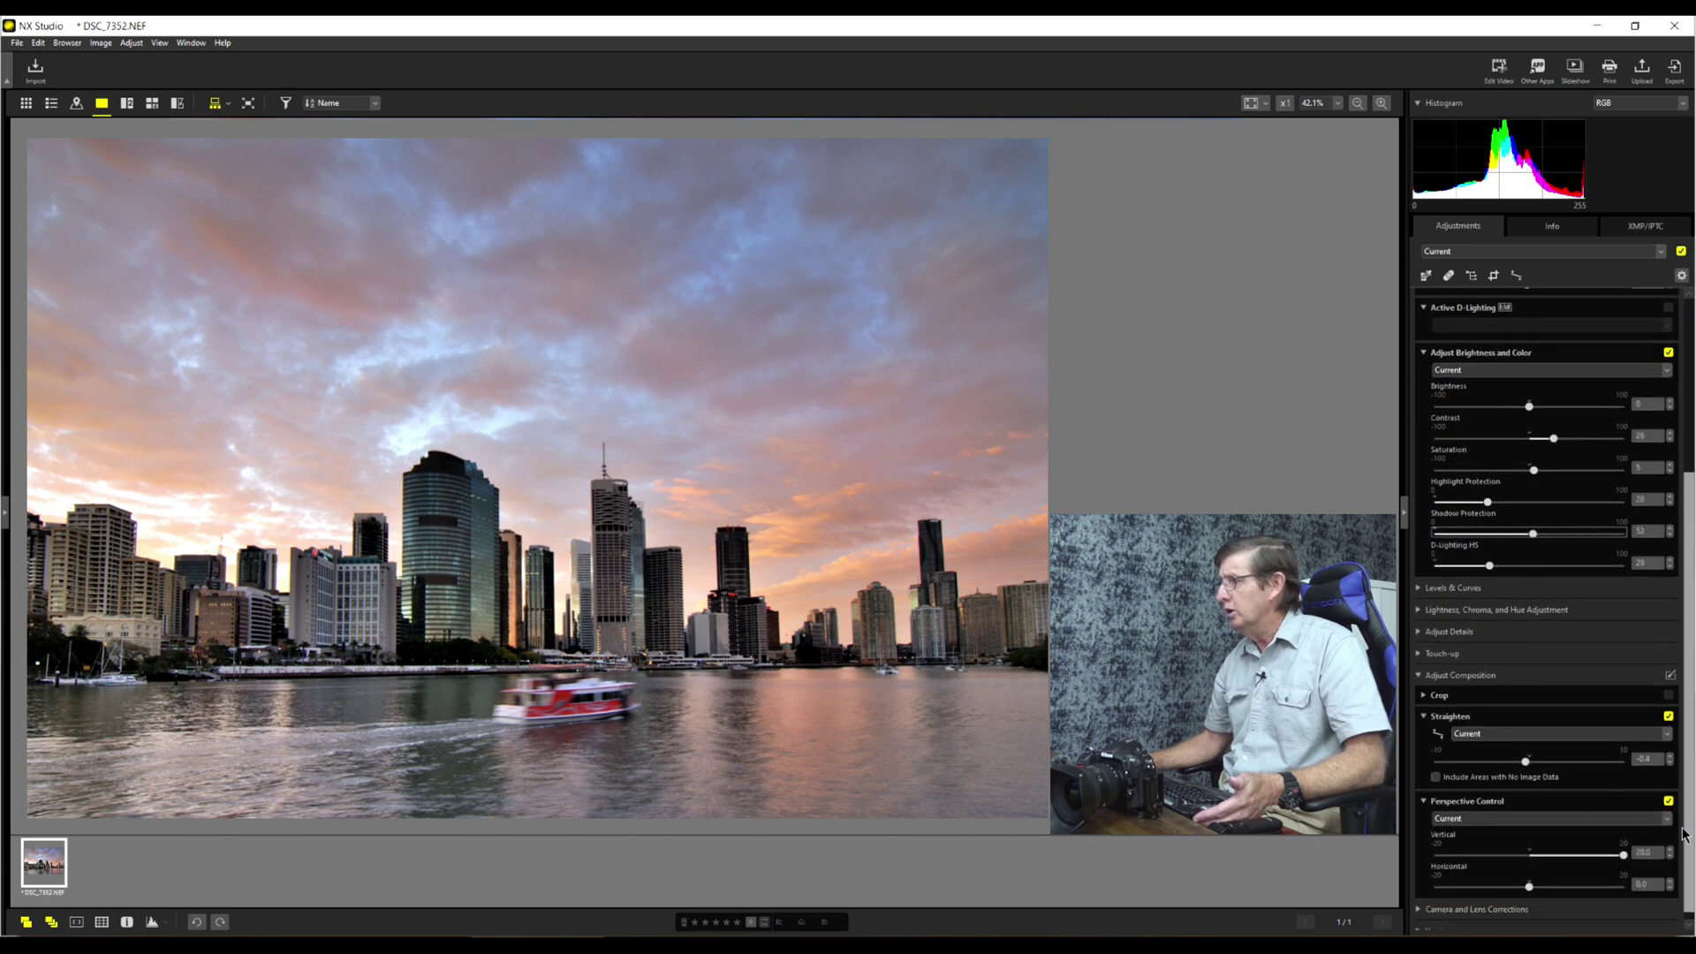
Add a midtone control point to the RGB tone curve with an output of 133.
{"action": "left_click", "coordinate": [1422, 589]}
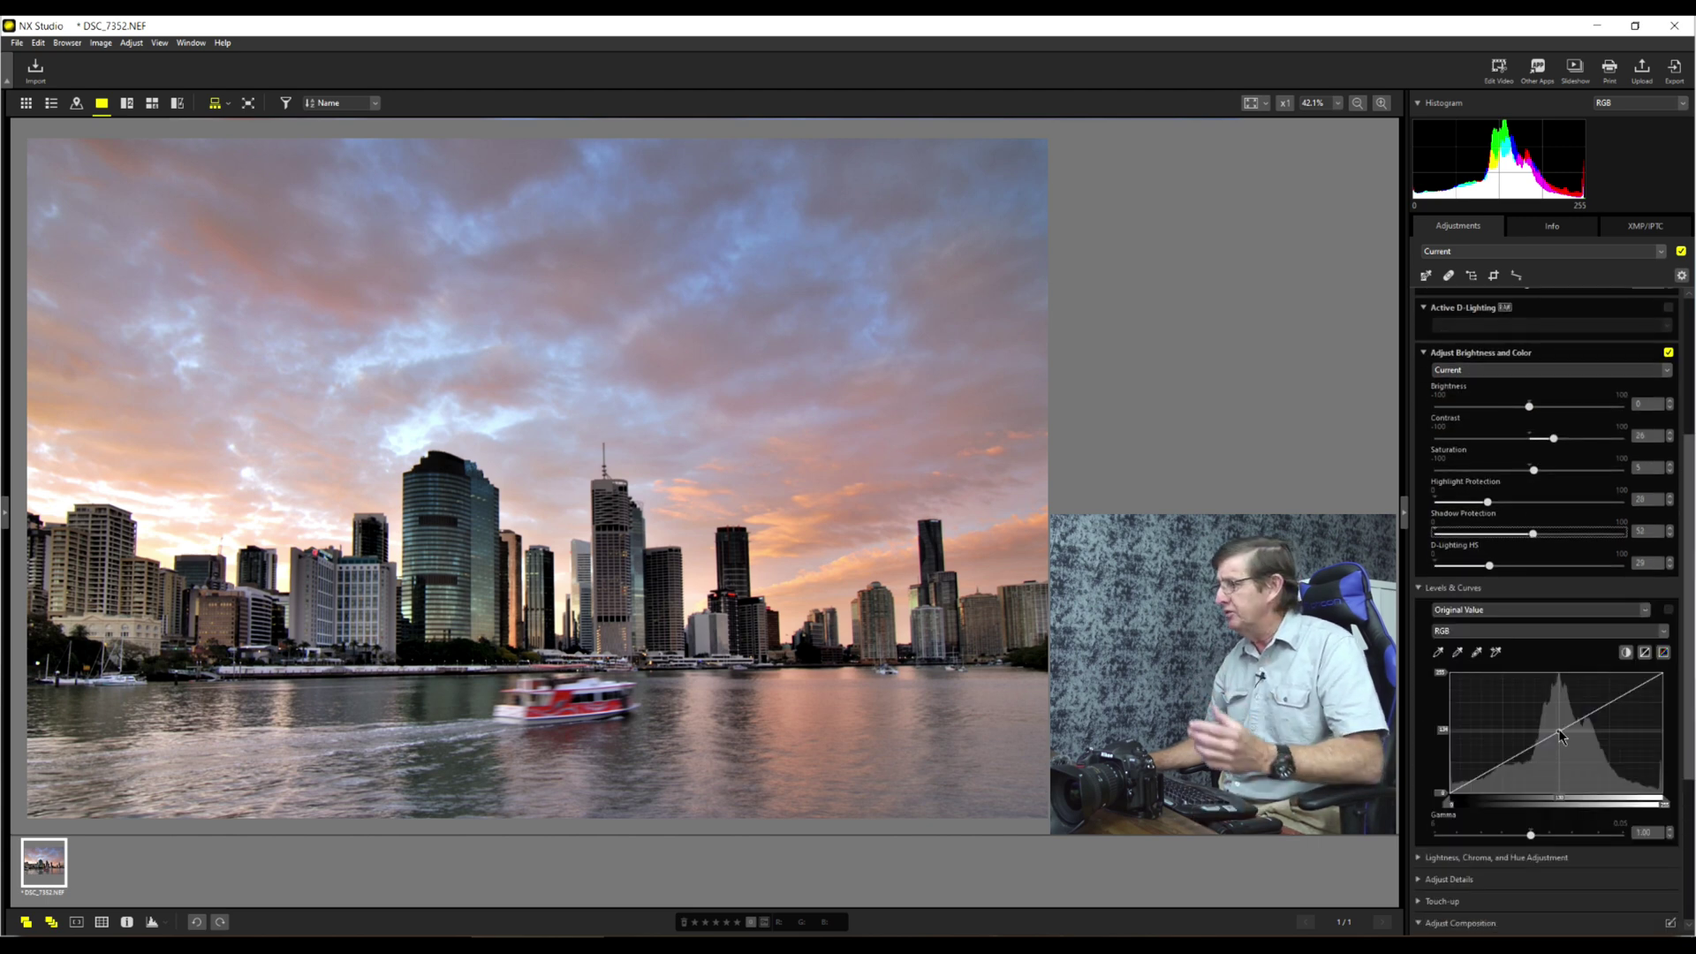
{"action": "left_click", "coordinate": [1571, 724]}
{"action": "left_click_drag", "start_coordinate": [1571, 724], "coordinate": [1564, 733]}
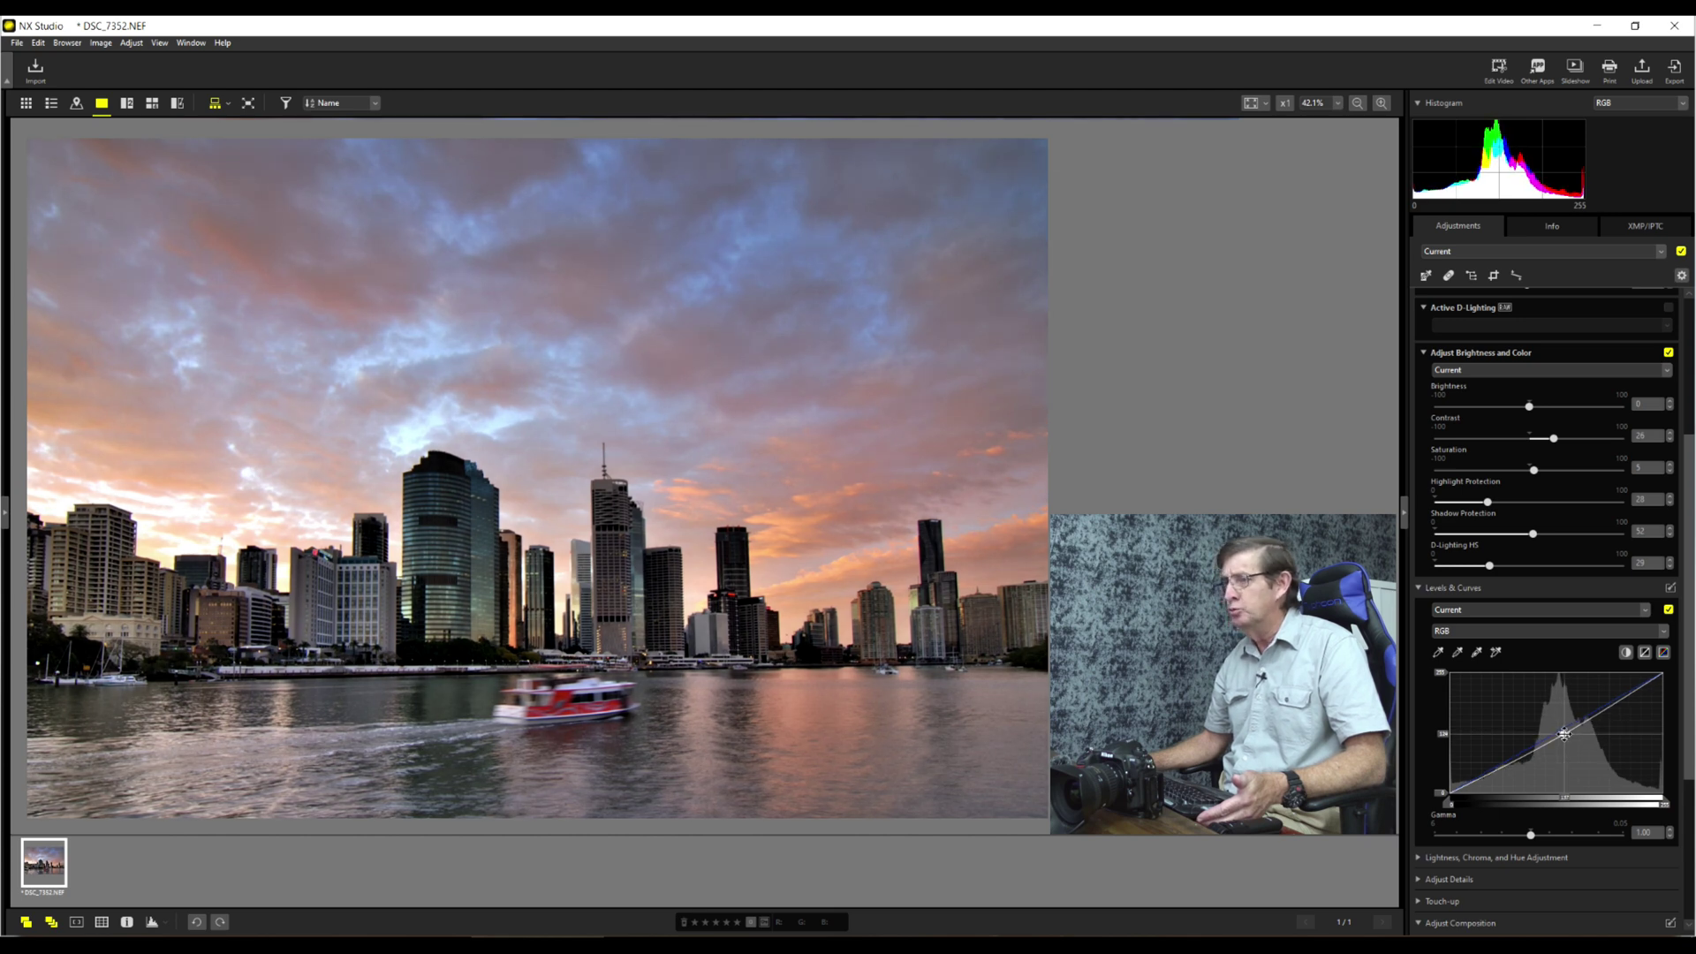
{"action": "scroll", "coordinate": [1553, 409], "scroll_direction": "up", "scroll_amount": 2}
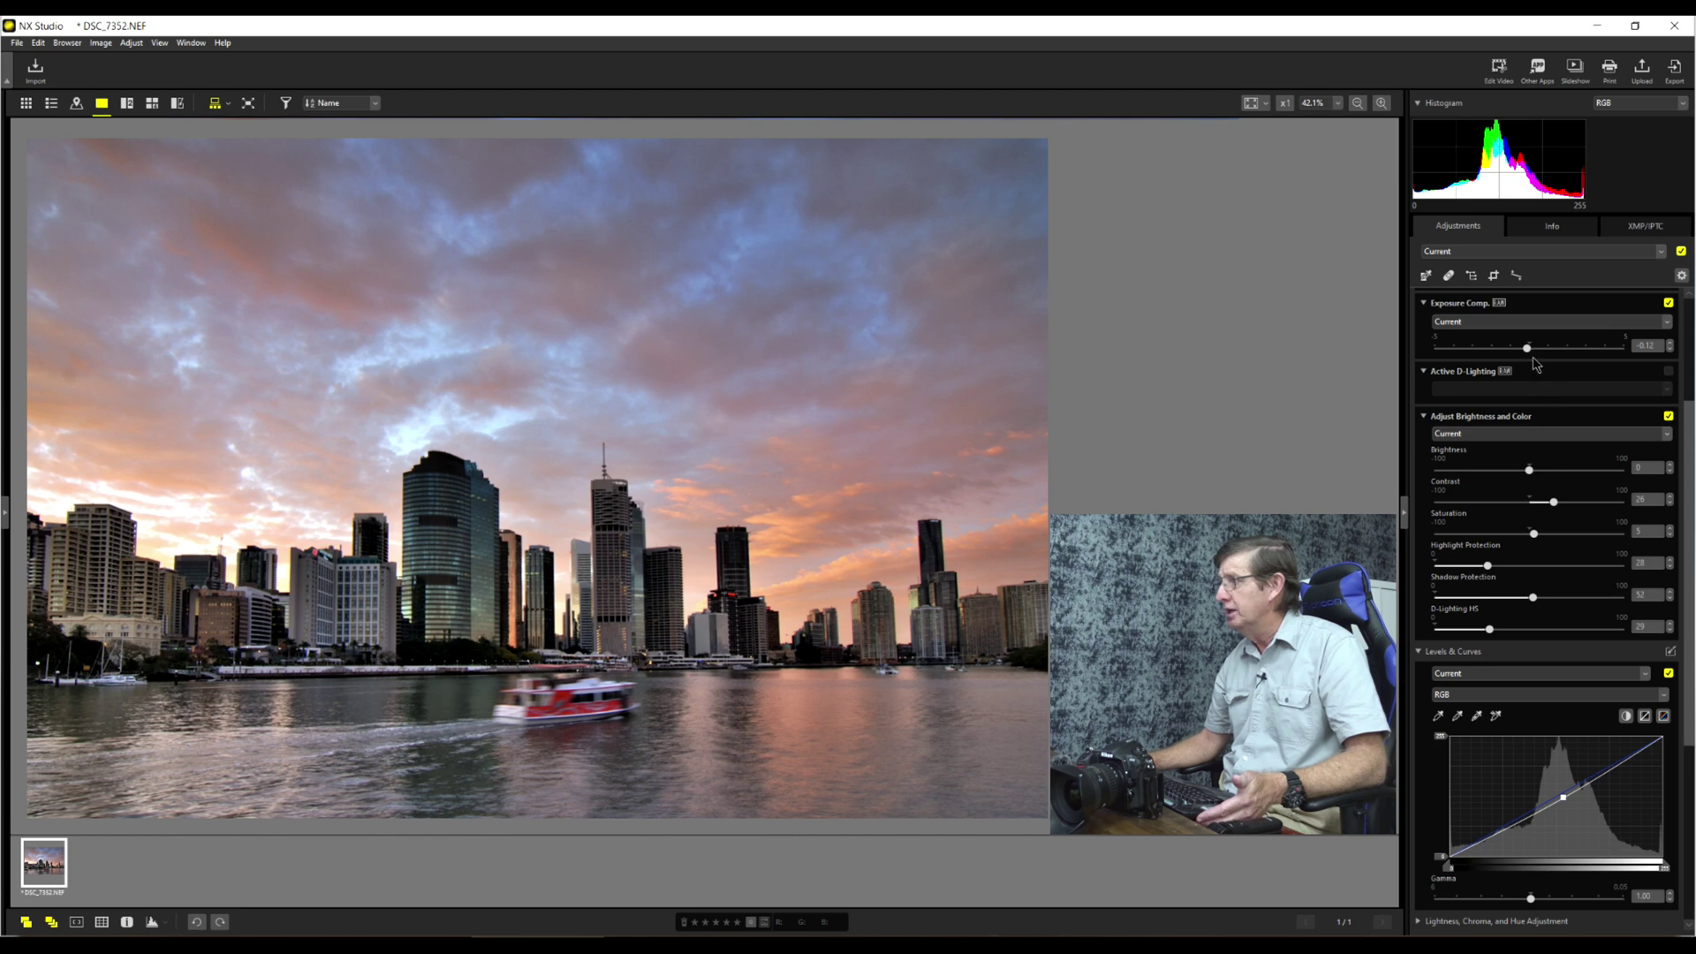
Nudge exposure compensation back toward zero and apply a slight Nature-mode Color Booster.
{"action": "left_click_drag", "start_coordinate": [1529, 352], "coordinate": [1533, 354]}
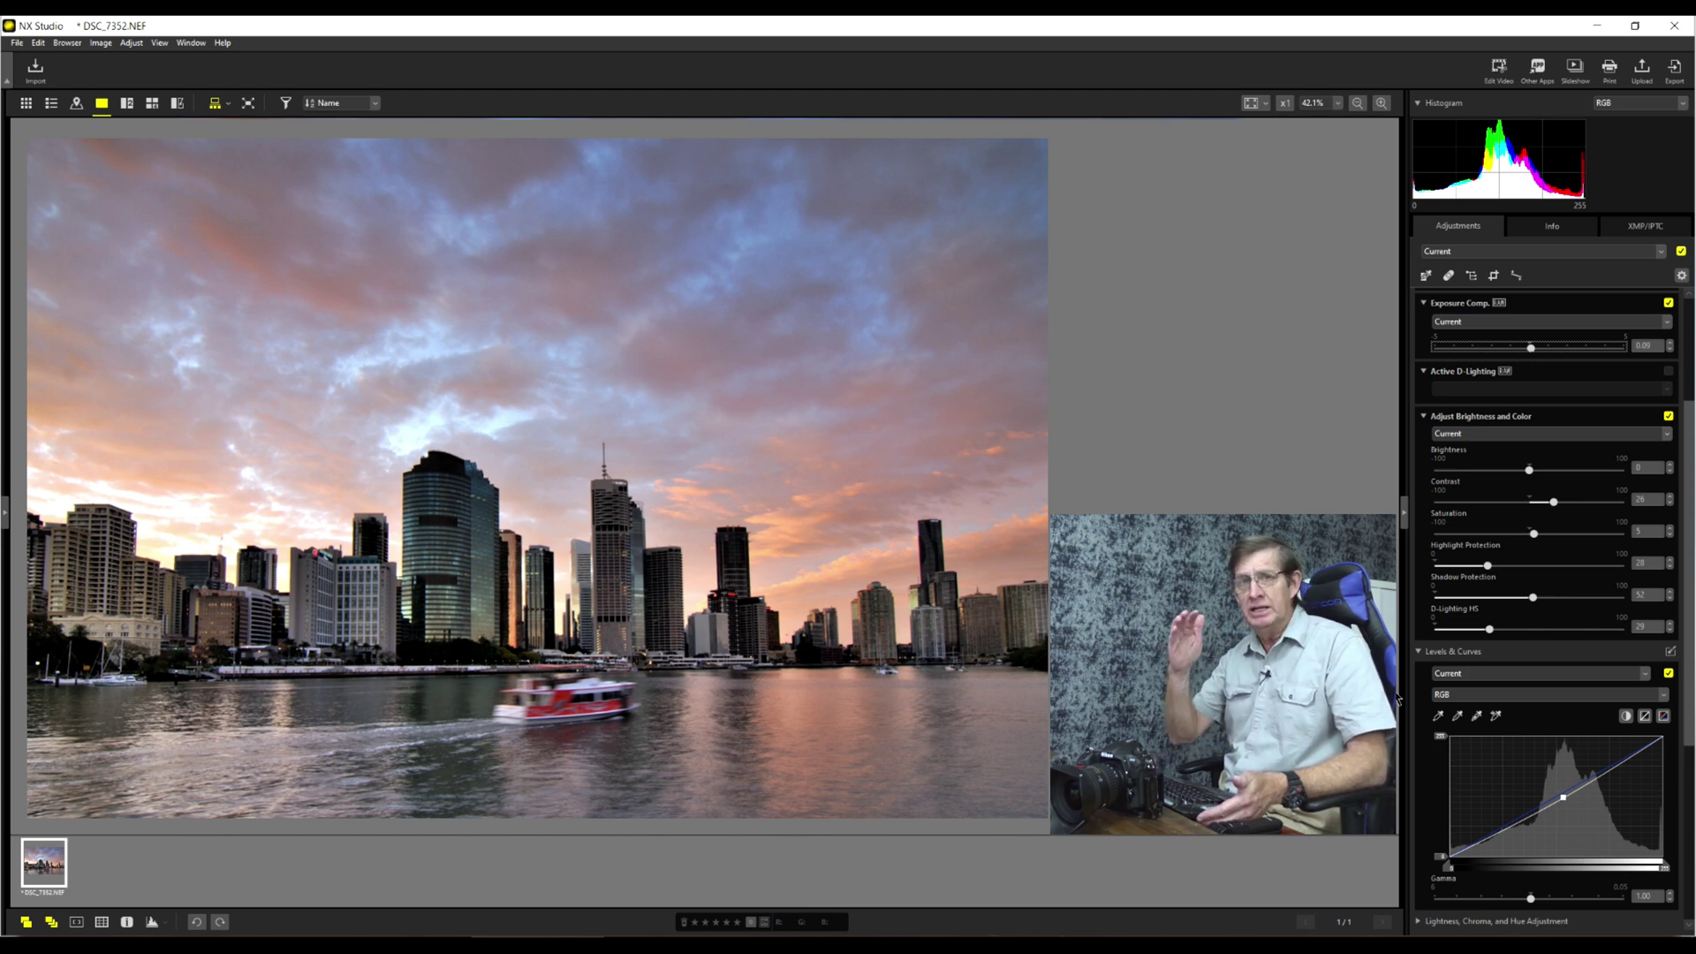
{"action": "left_click", "coordinate": [1419, 654]}
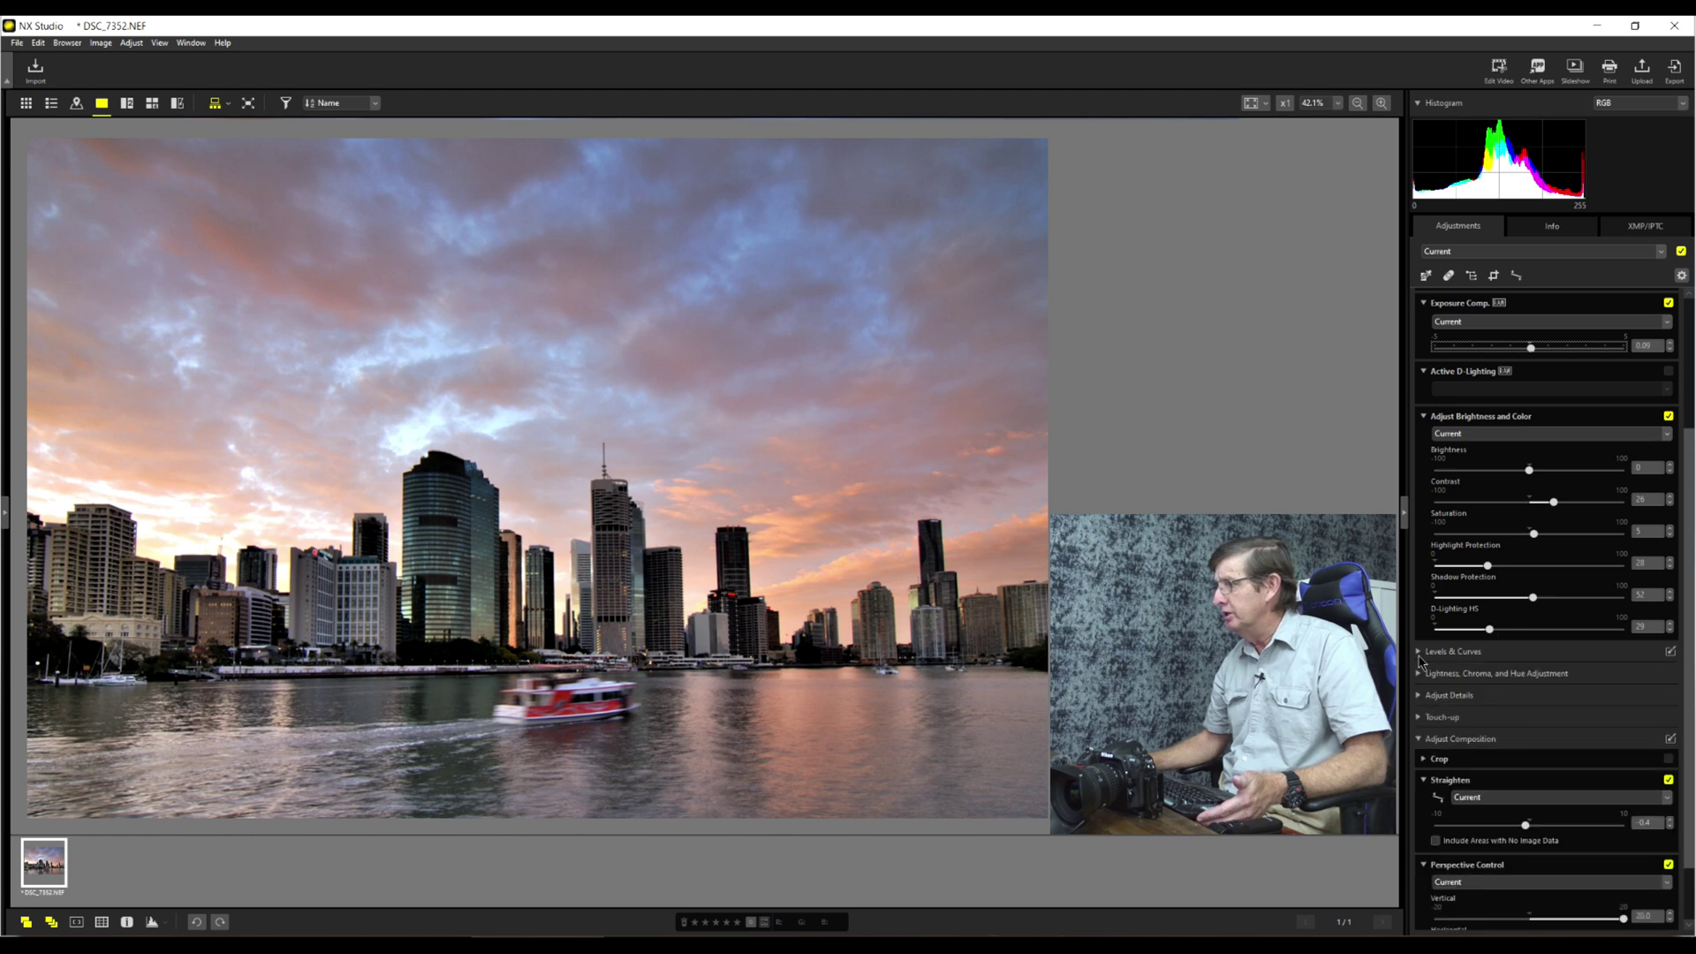
{"action": "left_click", "coordinate": [1419, 675]}
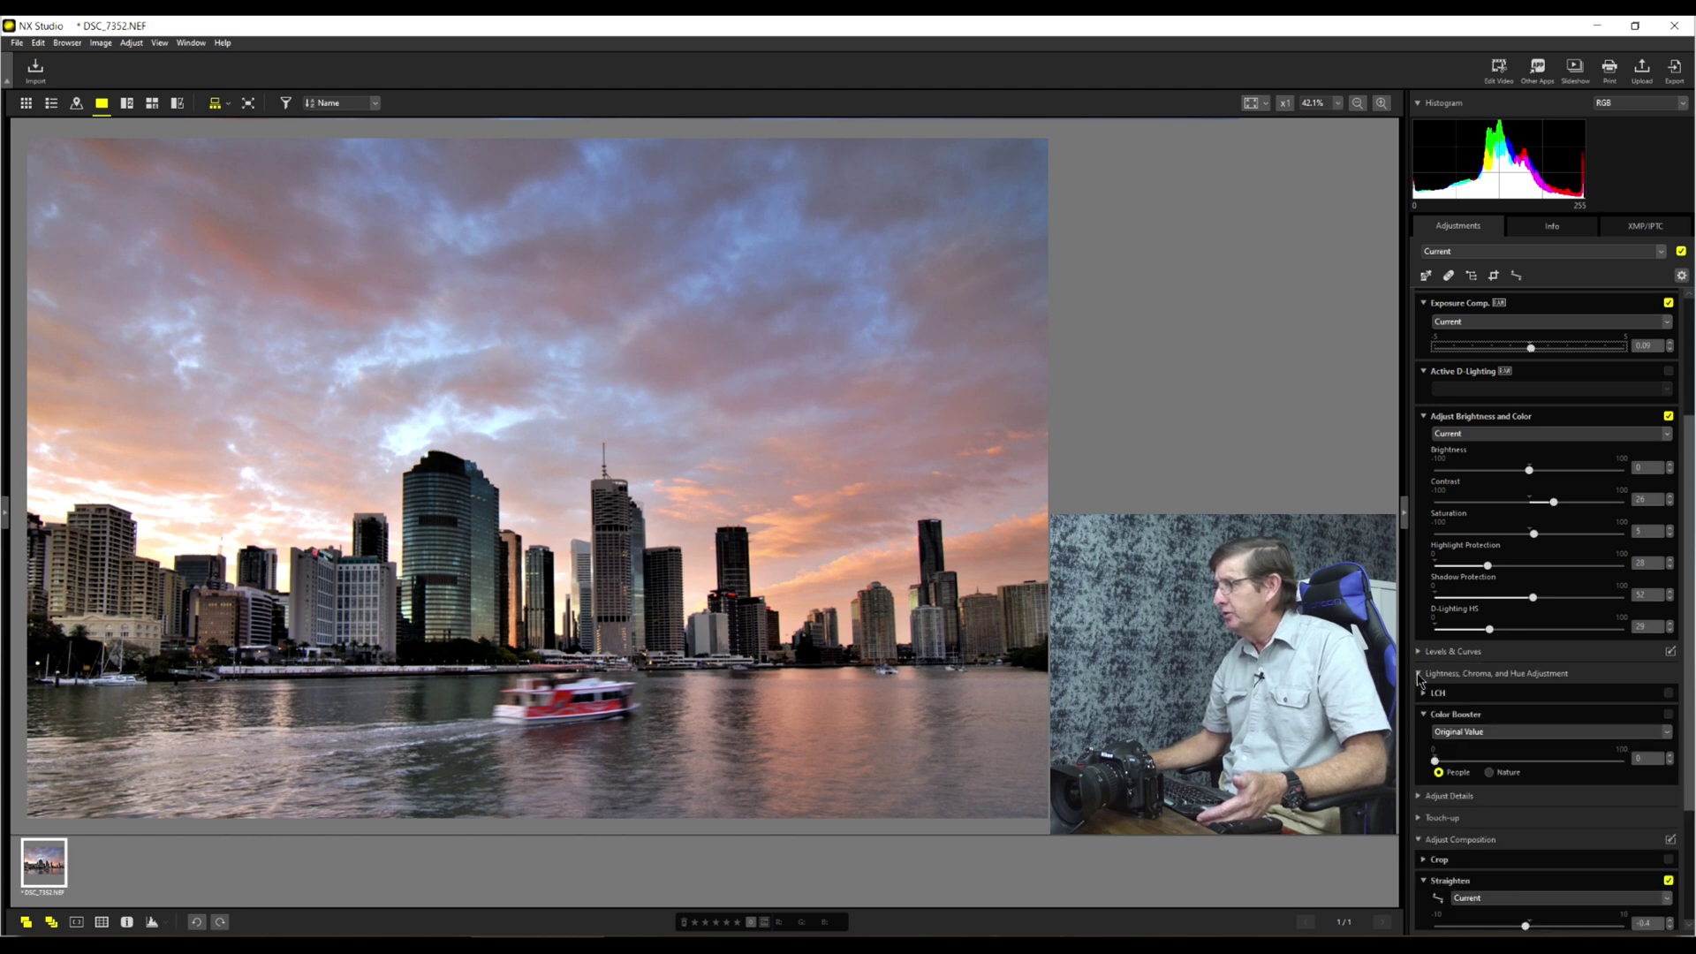
{"action": "left_click", "coordinate": [1493, 774]}
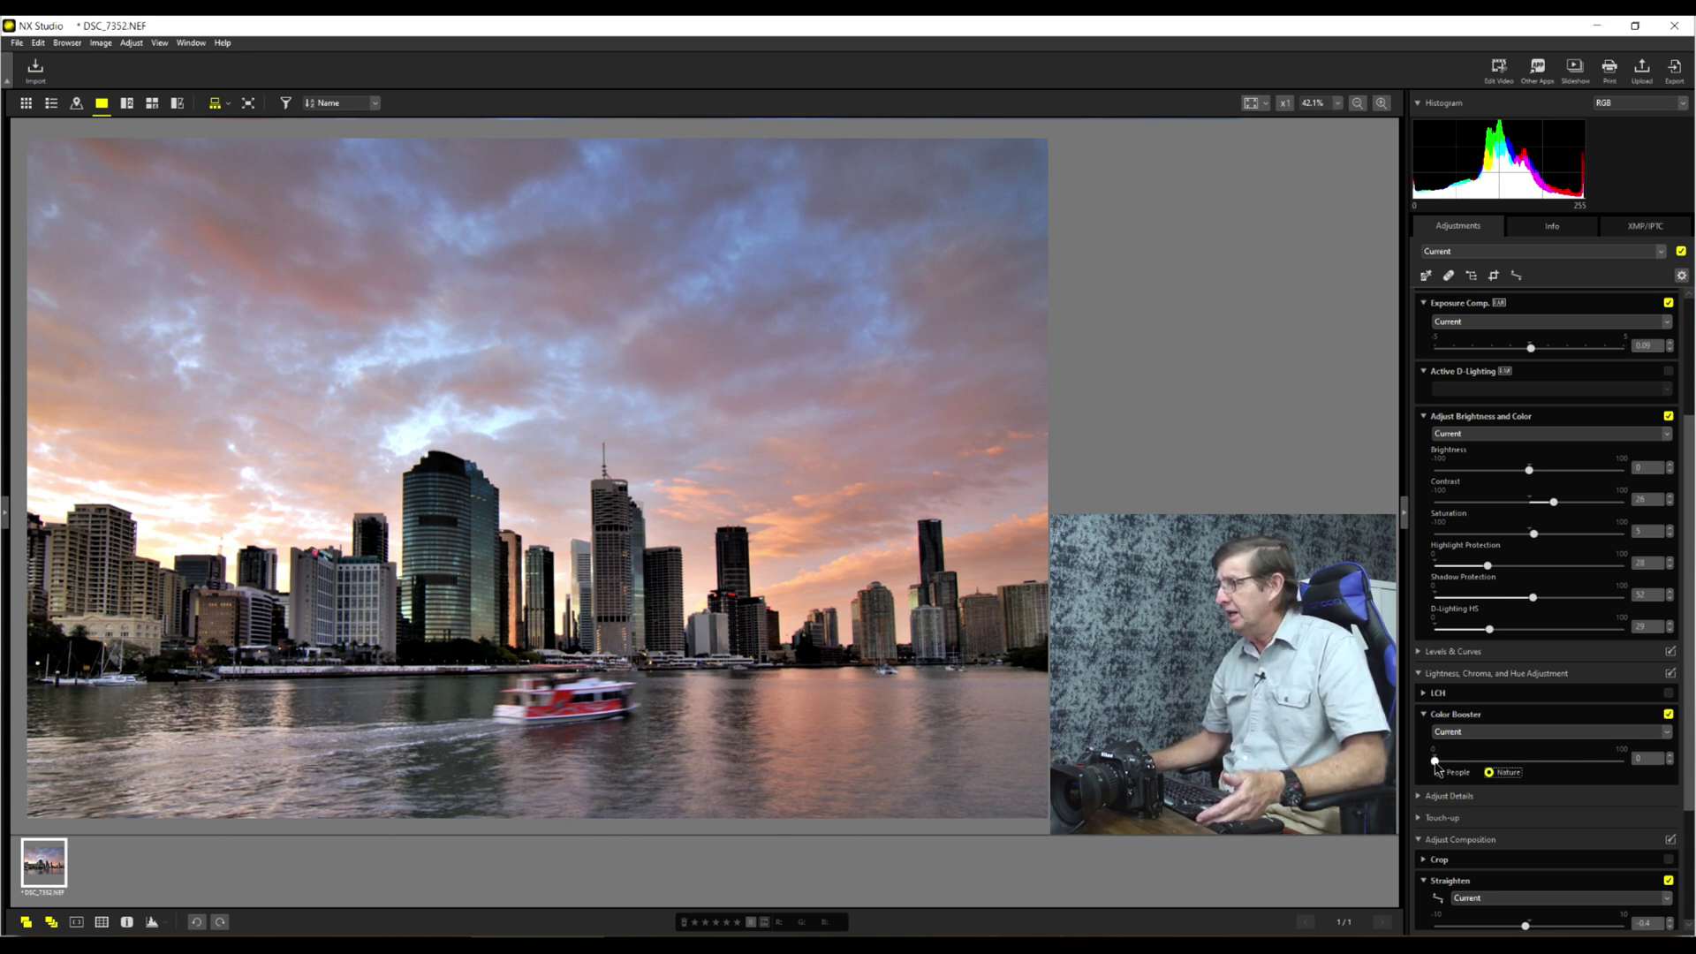
{"action": "left_click_drag", "start_coordinate": [1435, 761], "coordinate": [1446, 762]}
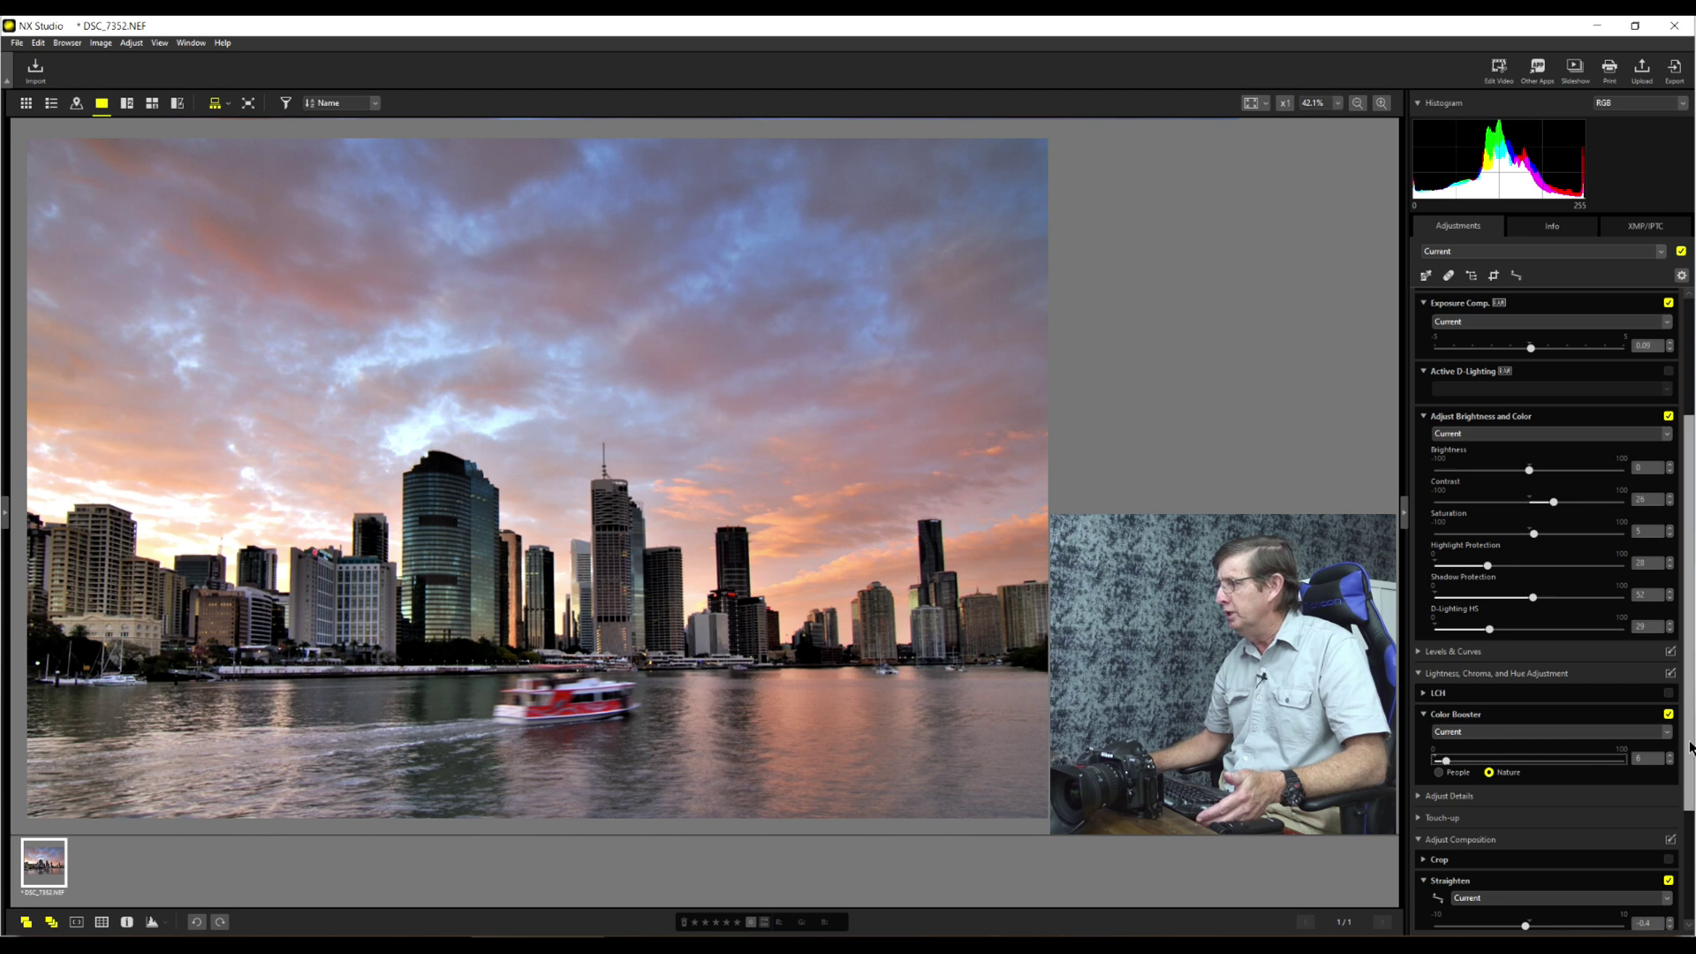
{"action": "scroll", "coordinate": [1502, 689], "scroll_direction": "down", "scroll_amount": 3}
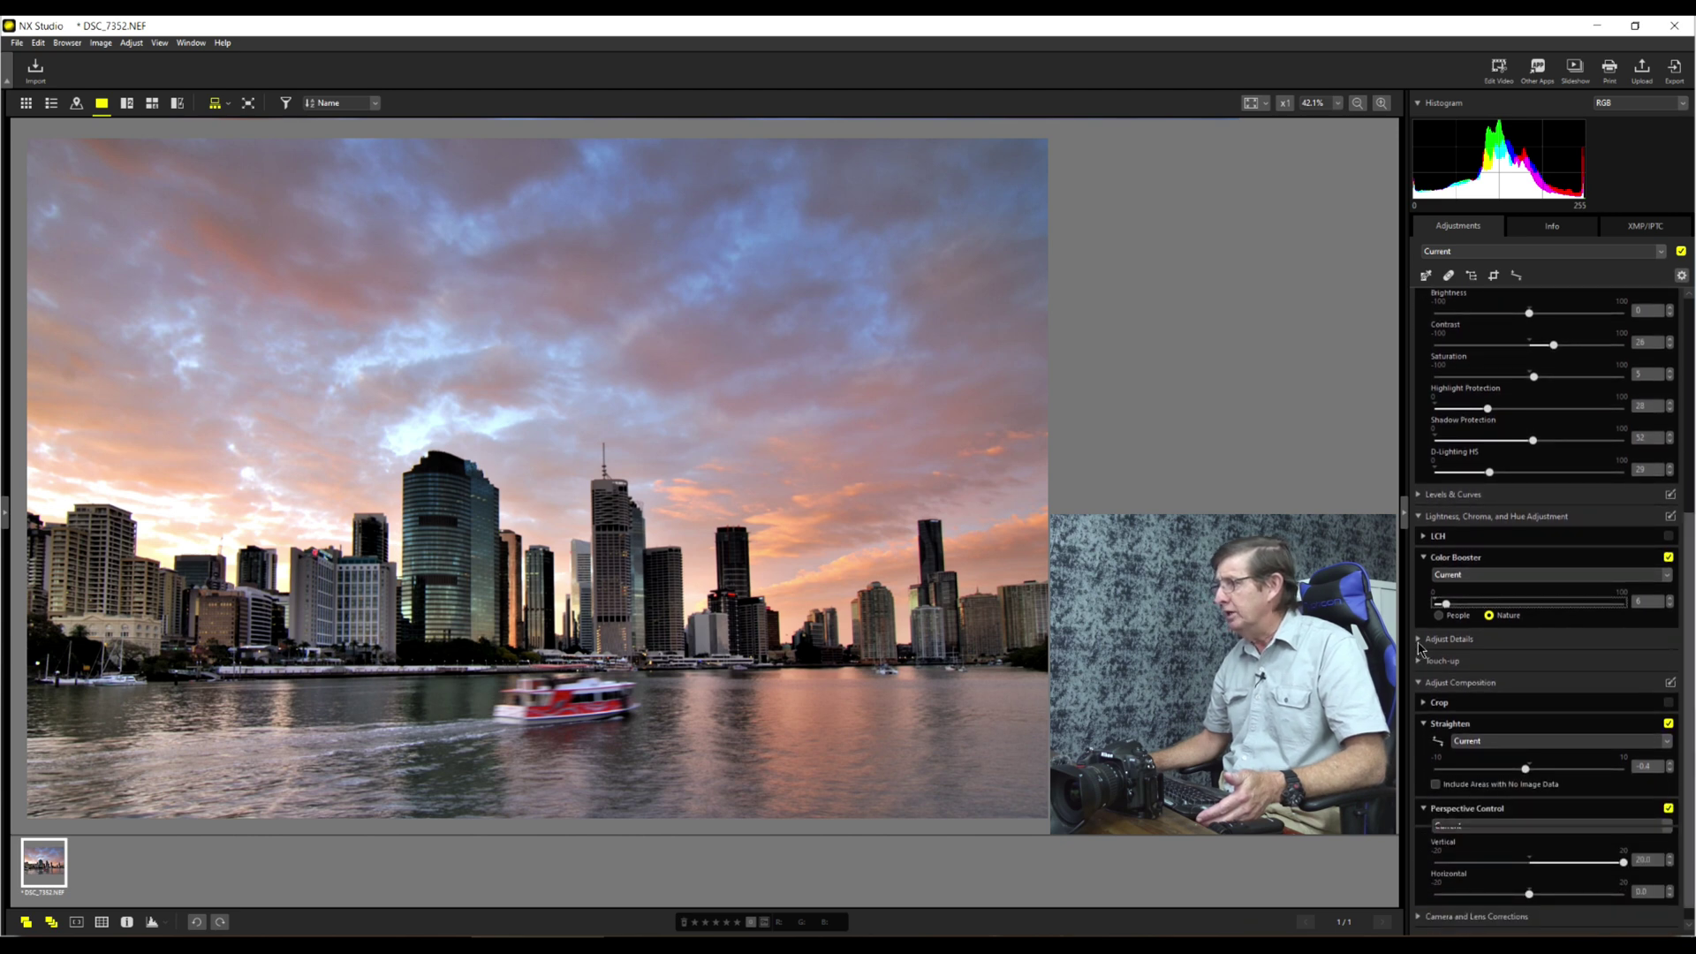
Expand Adjust Details to reveal the Noise Reduction and Sharpness Adjustment settings.
{"action": "left_click", "coordinate": [1419, 641]}
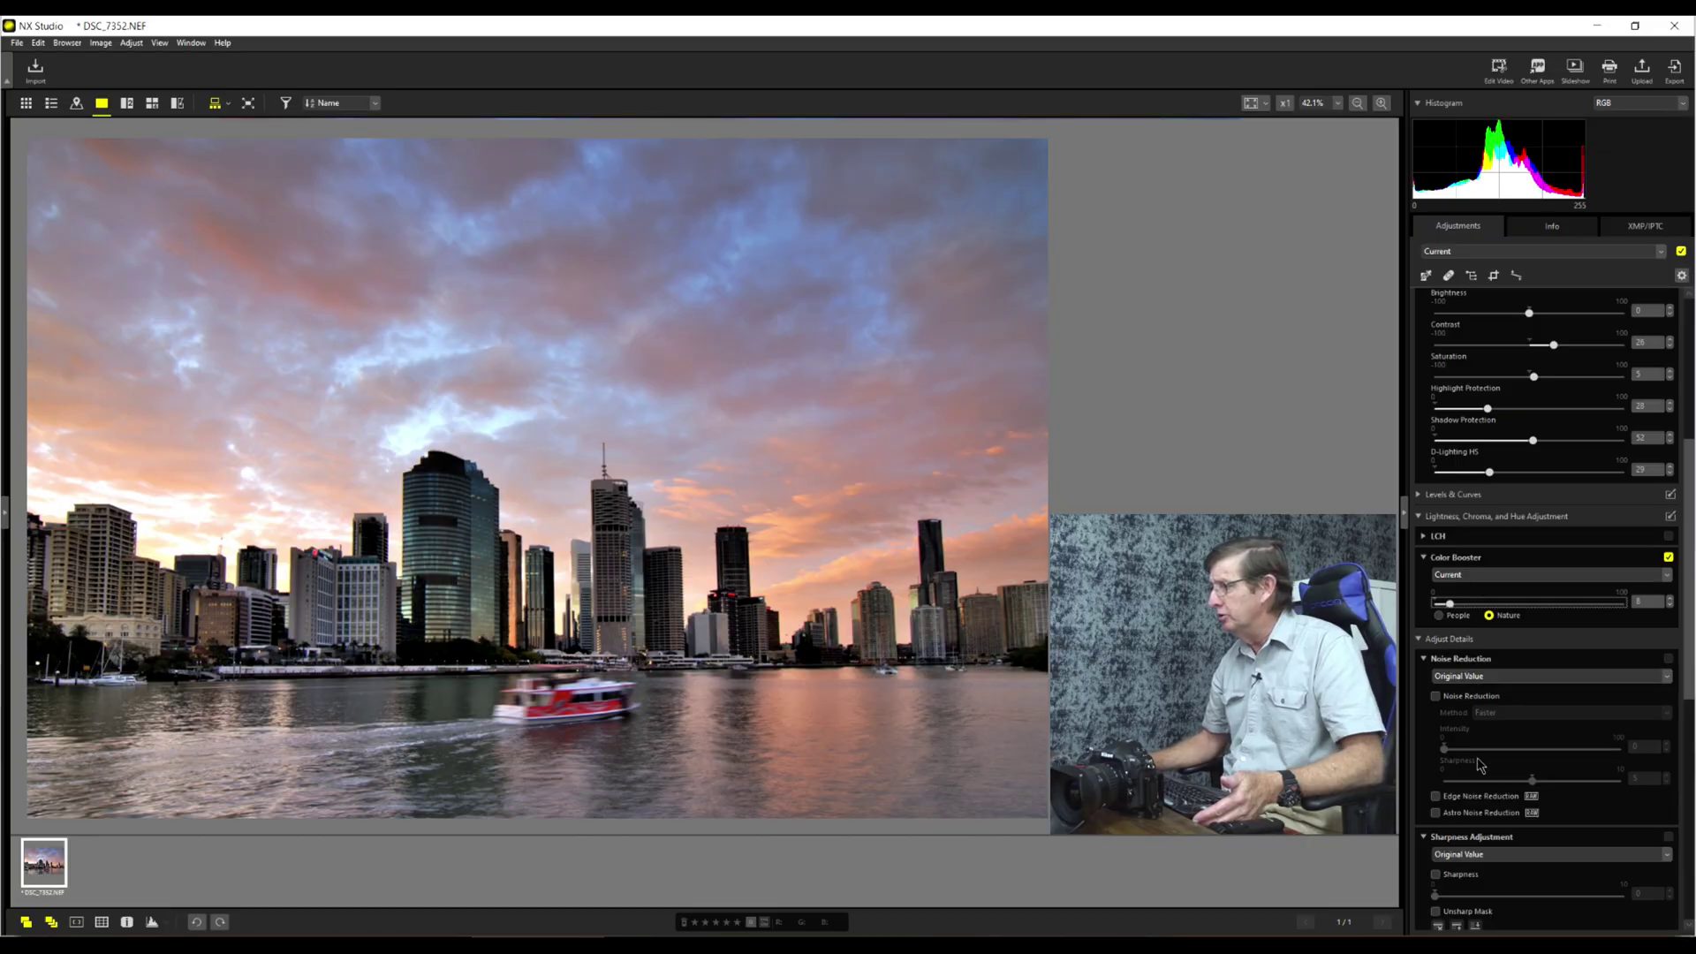
Turn on Noise Reduction using Better Quality at intensity 7.
{"action": "left_click", "coordinate": [1466, 696]}
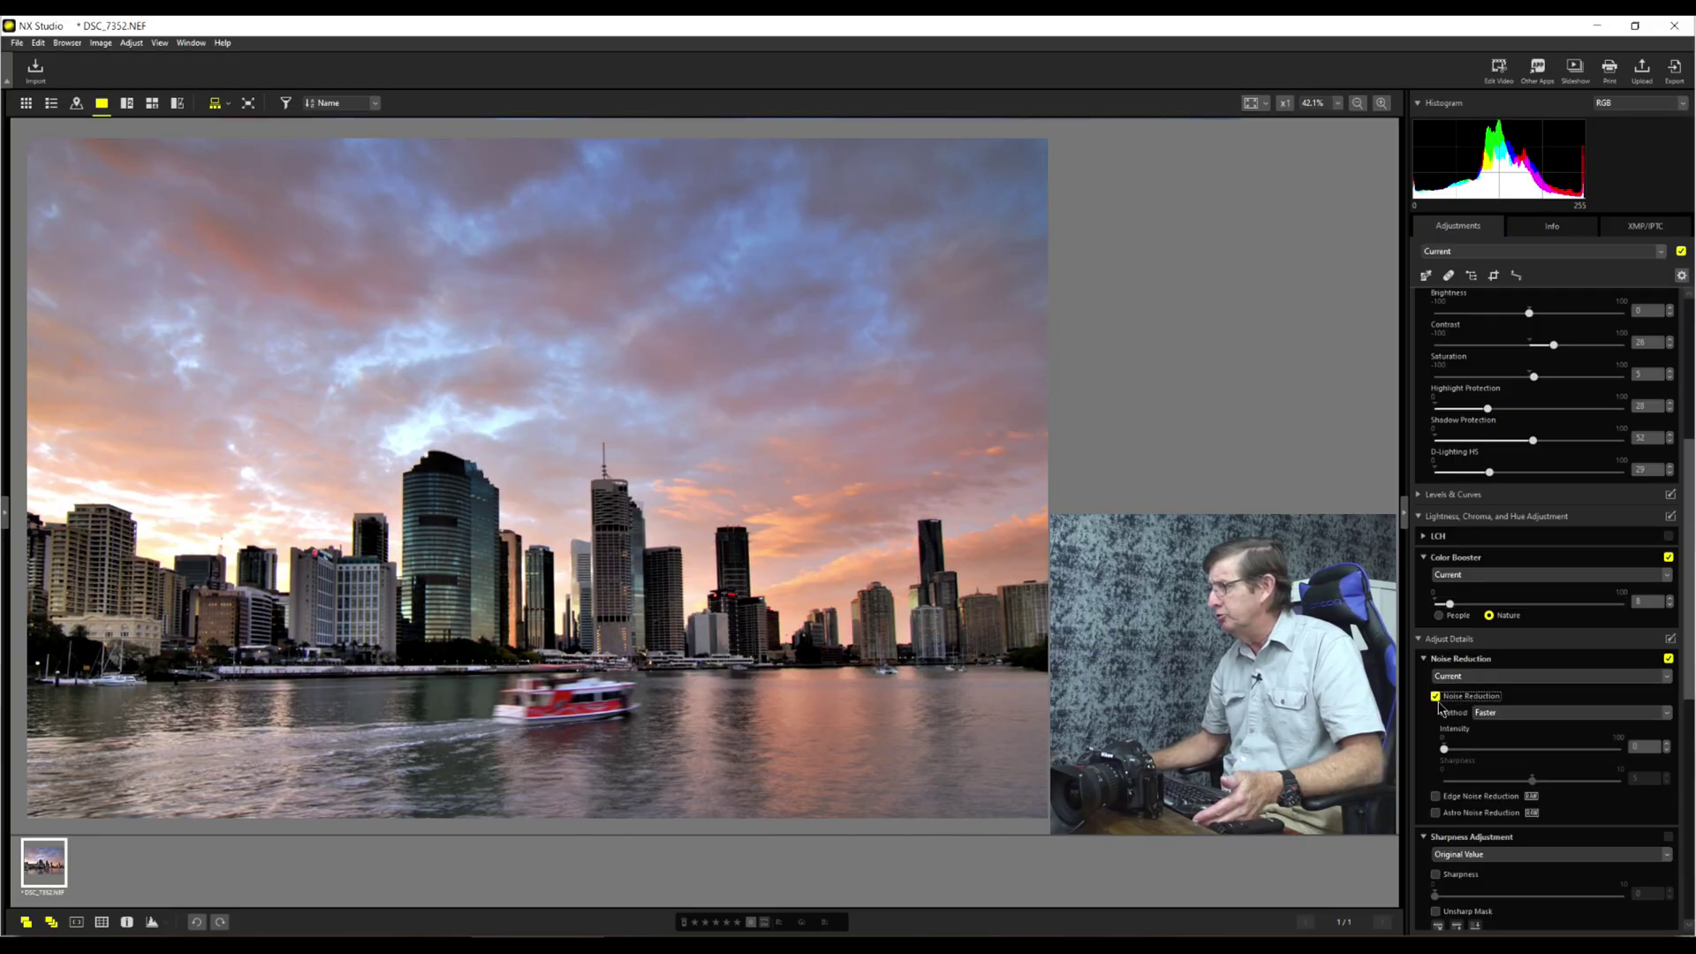
{"action": "left_click", "coordinate": [1489, 717]}
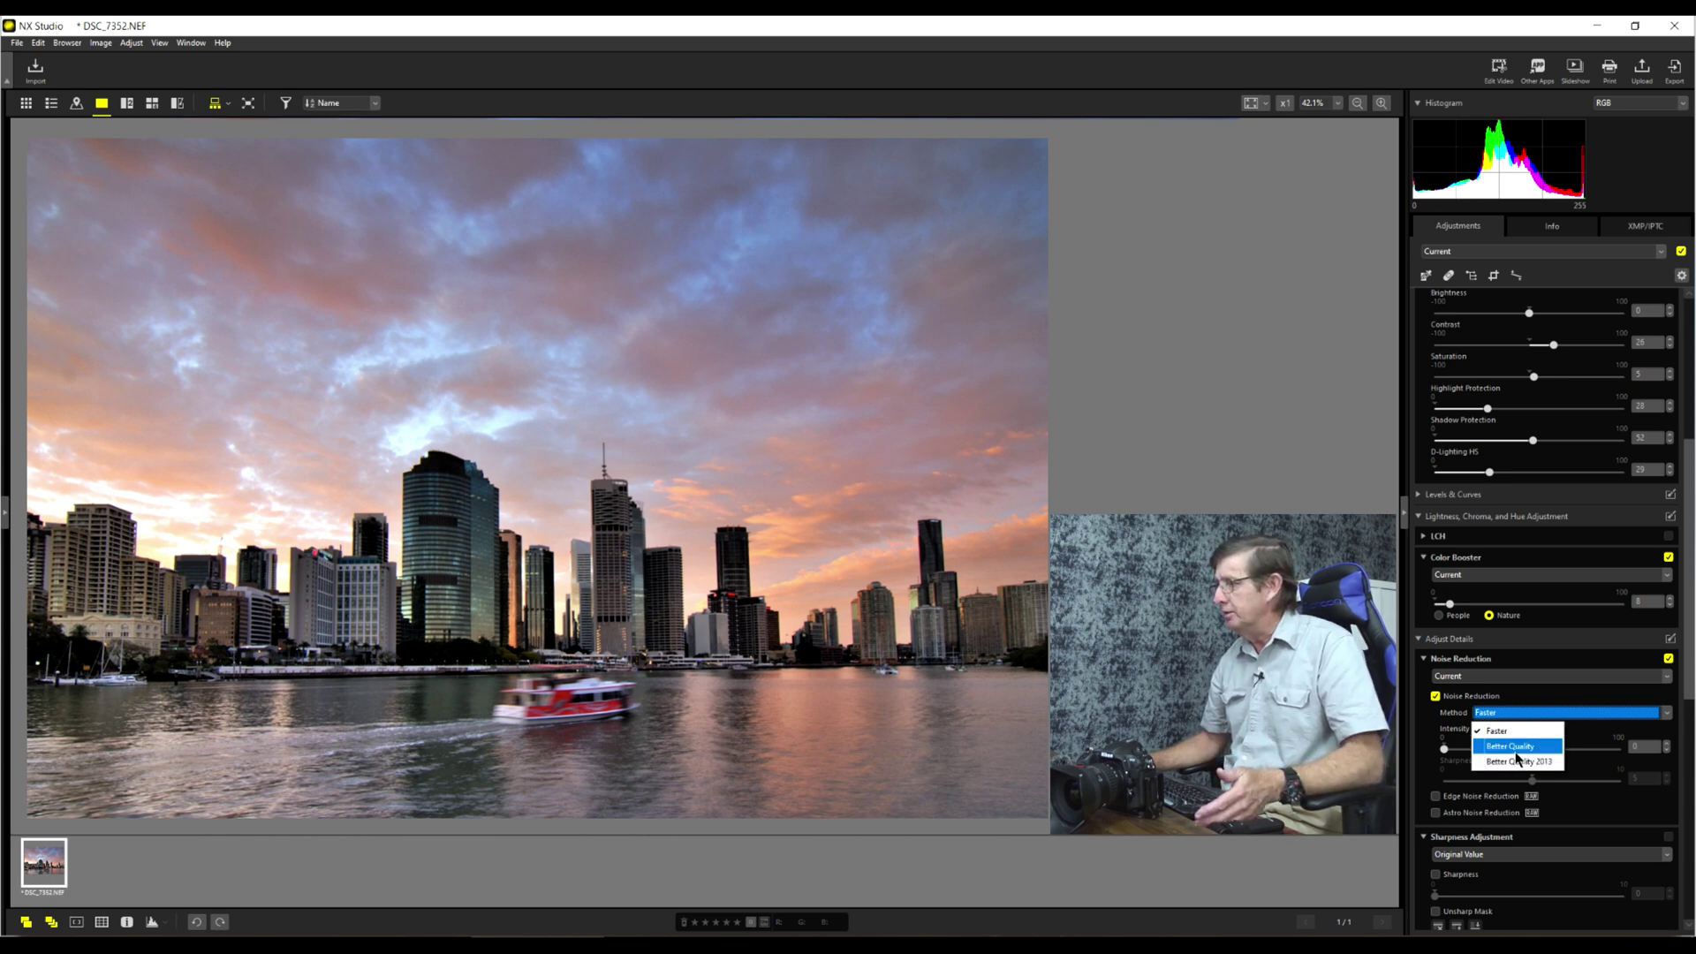
{"action": "left_click", "coordinate": [1510, 747]}
{"action": "left_click", "coordinate": [1453, 749]}
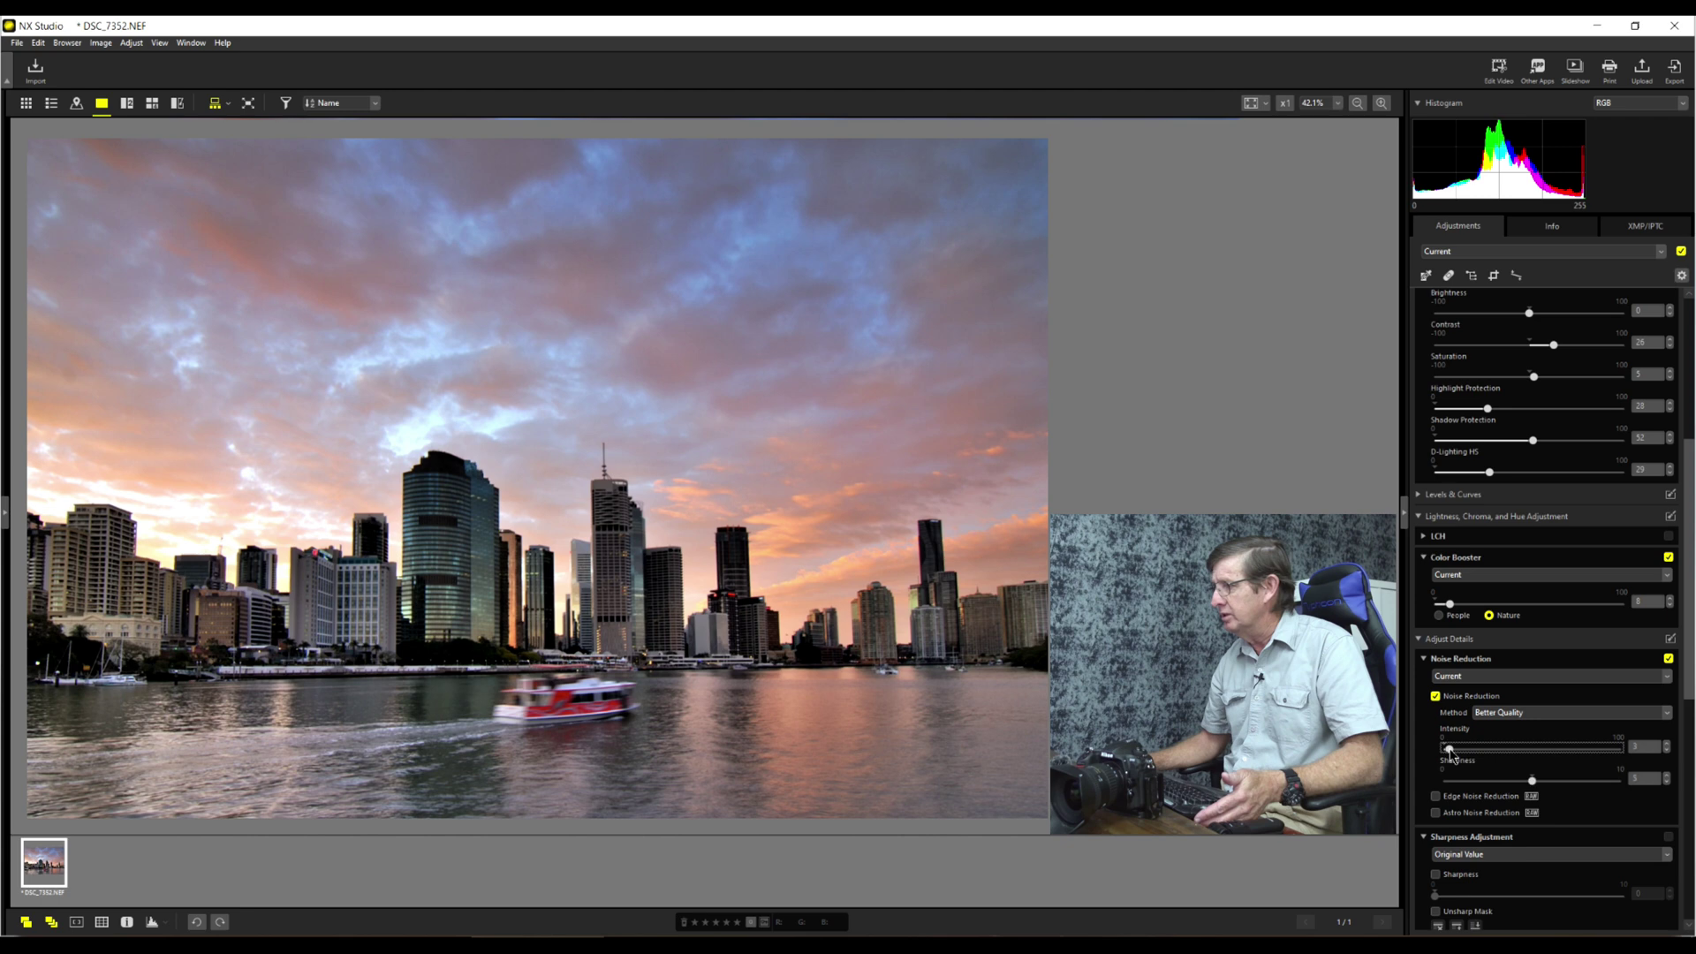
{"action": "key", "text": "Left"}
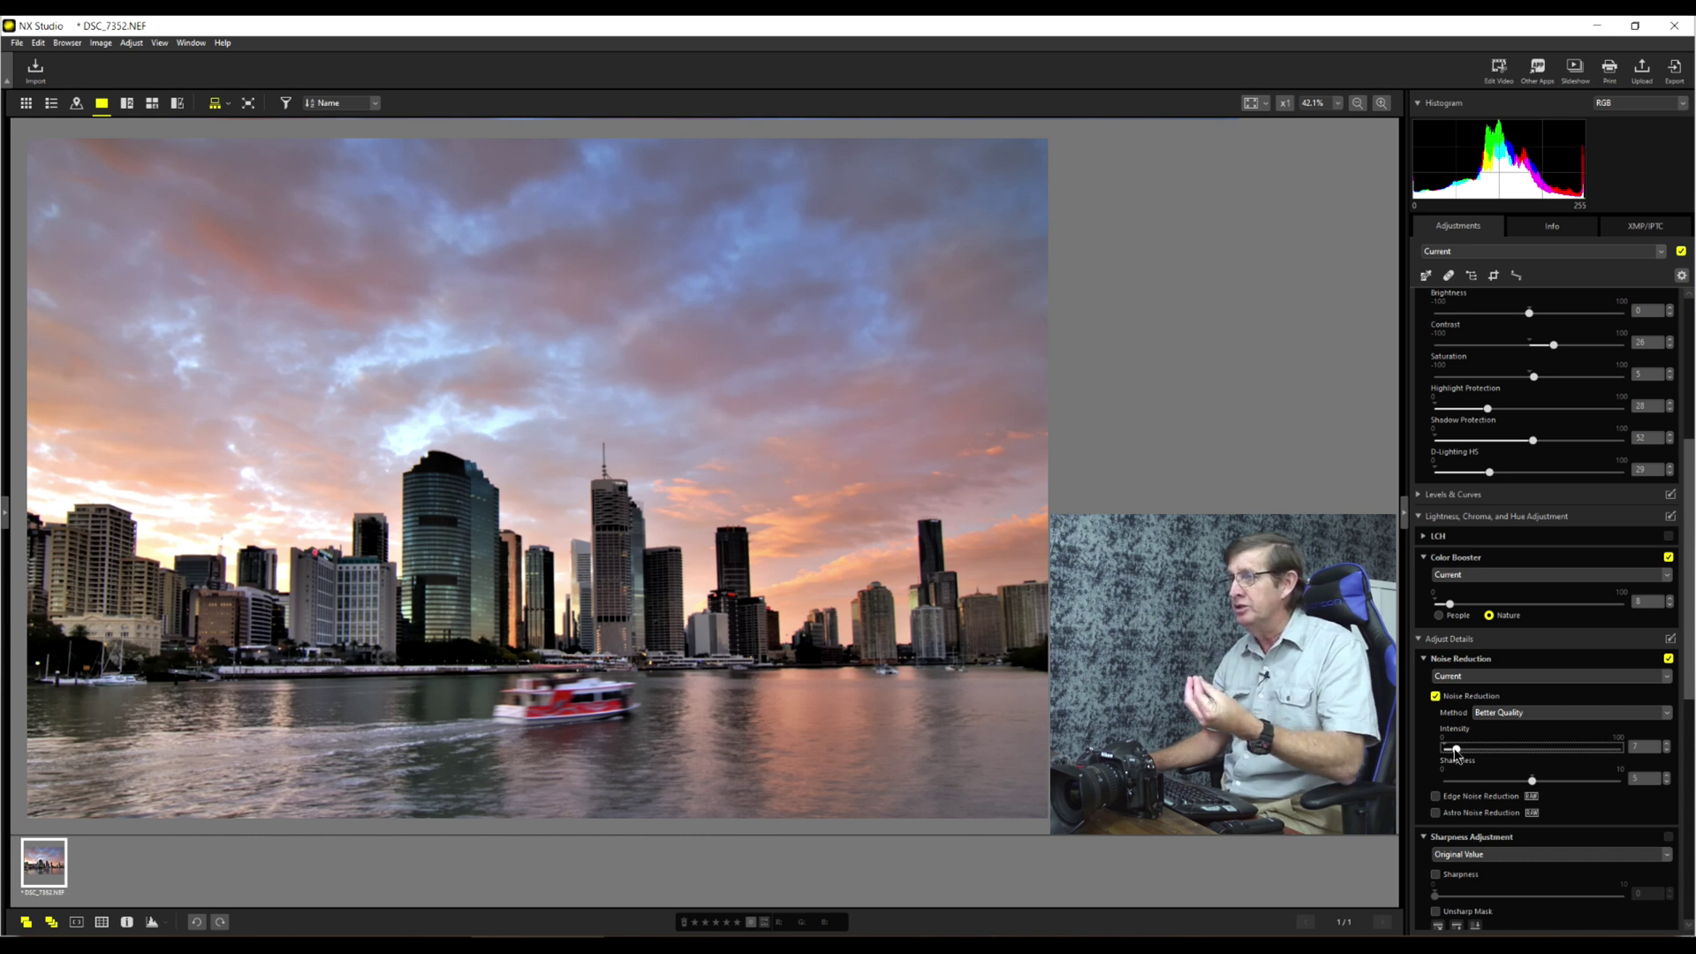
Enable sharpening with an amount of 2, then collapse Sharpness Adjustment.
{"action": "scroll", "coordinate": [1456, 755], "scroll_direction": "down", "scroll_amount": 3}
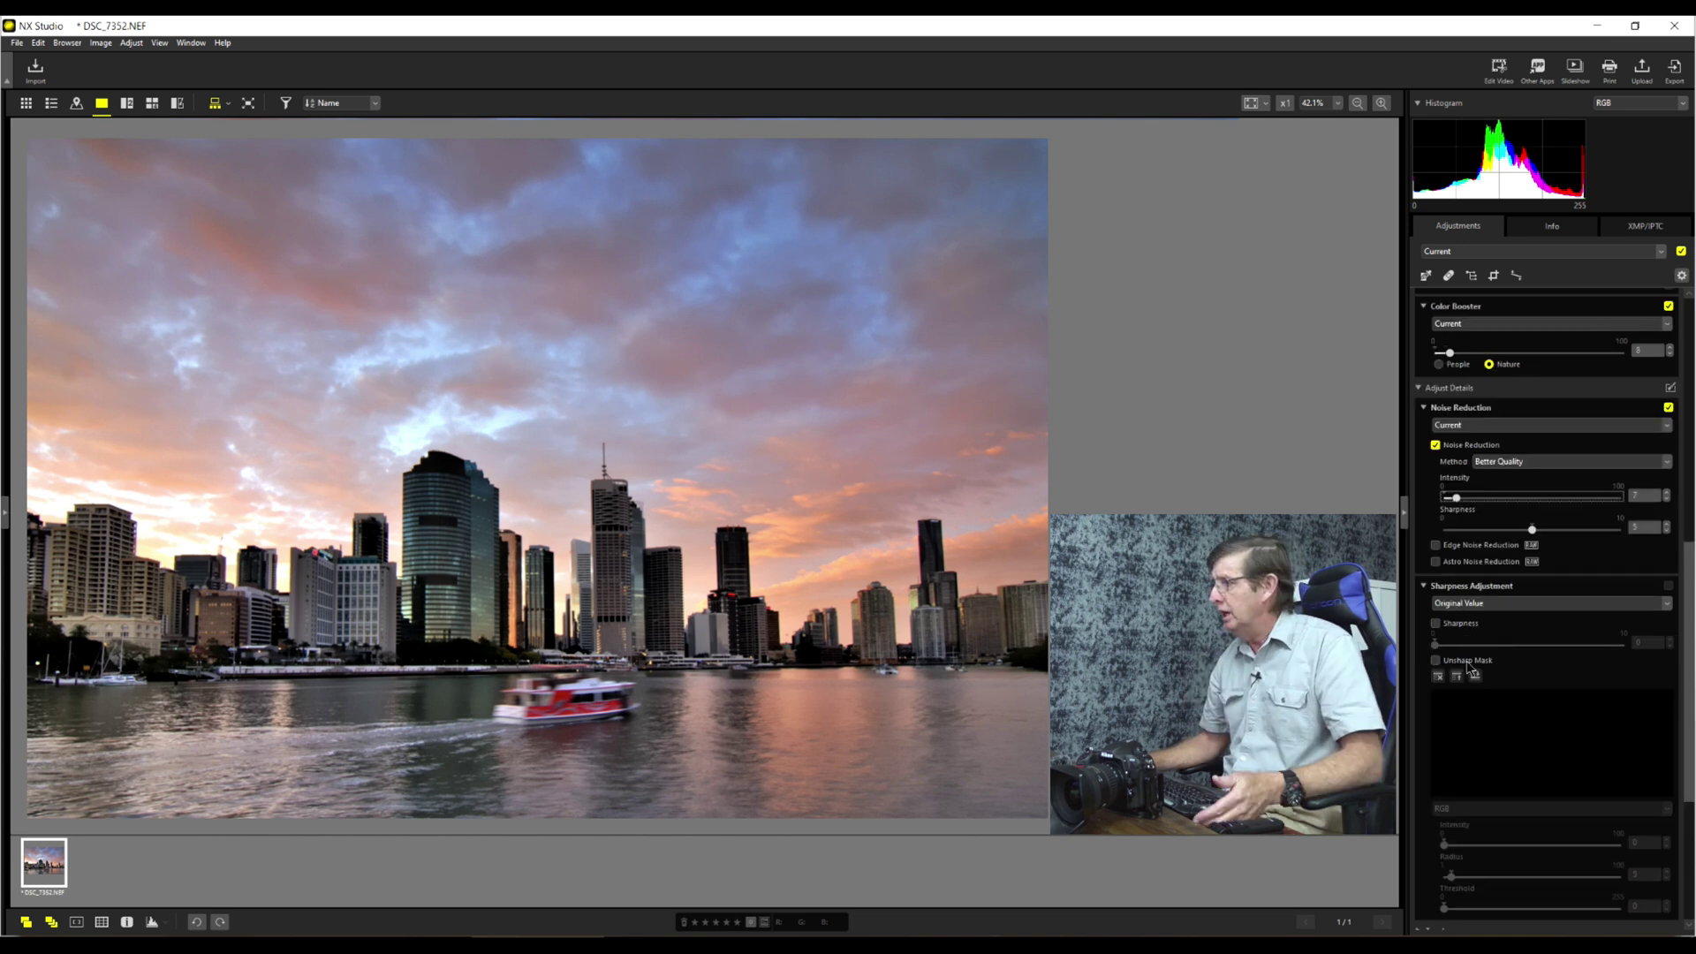
{"action": "left_click", "coordinate": [1436, 624]}
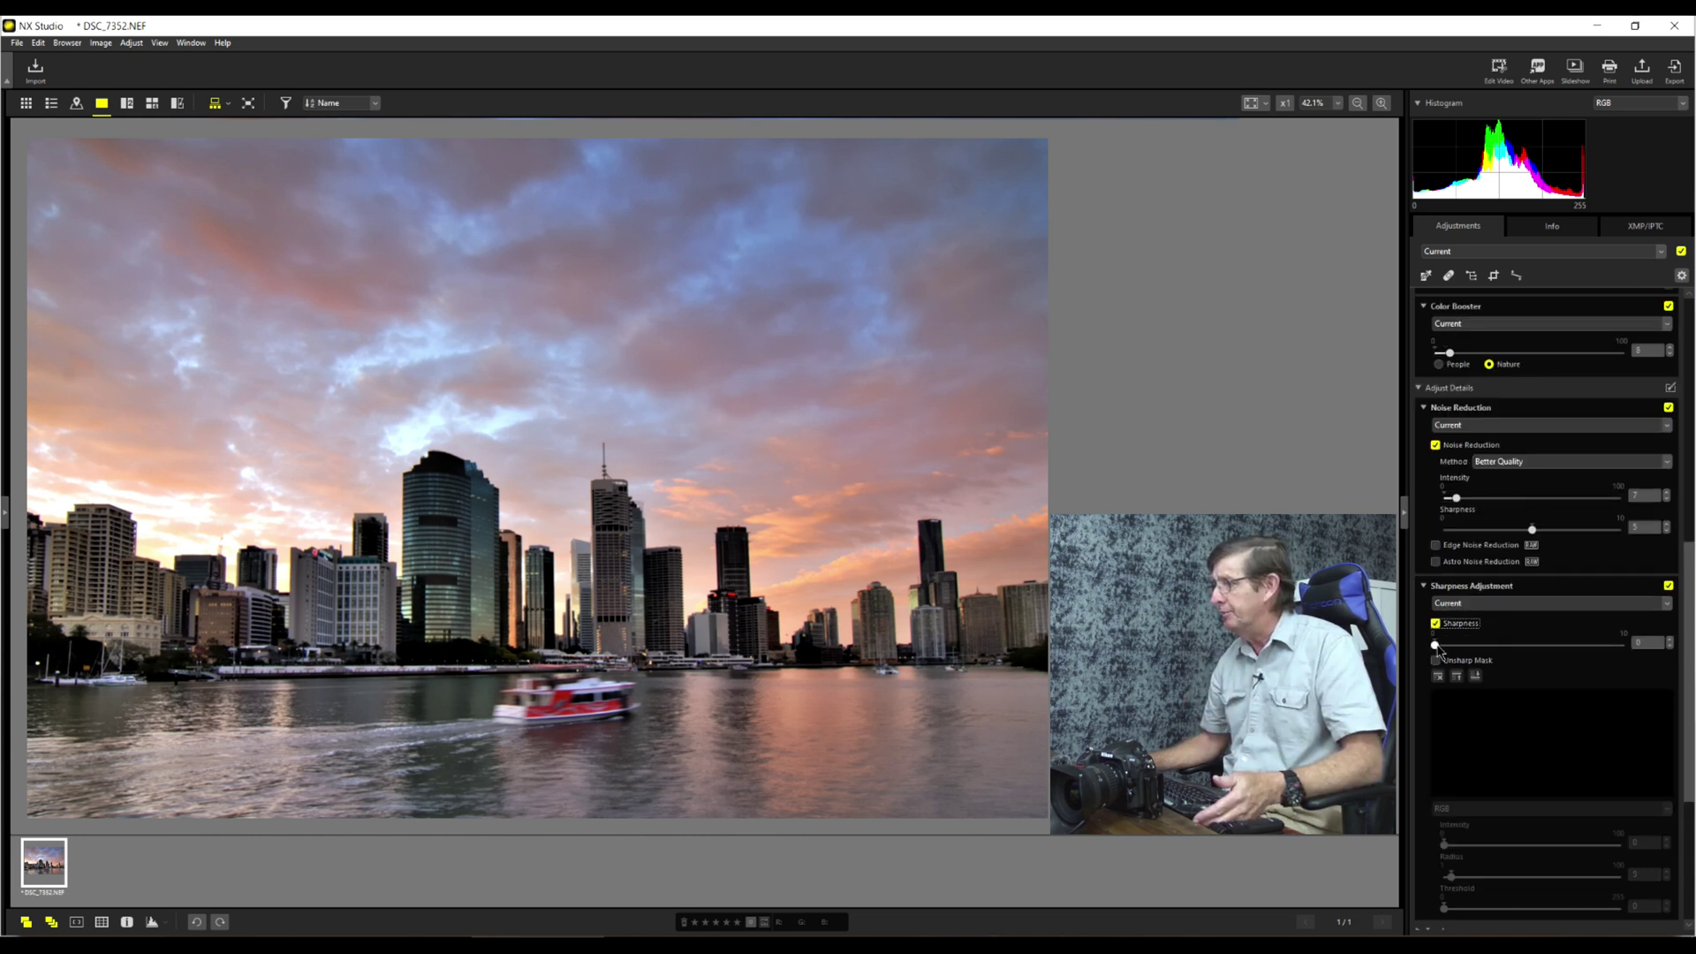
{"action": "left_click", "coordinate": [1435, 645]}
{"action": "left_click_drag", "start_coordinate": [1437, 648], "coordinate": [1470, 653]}
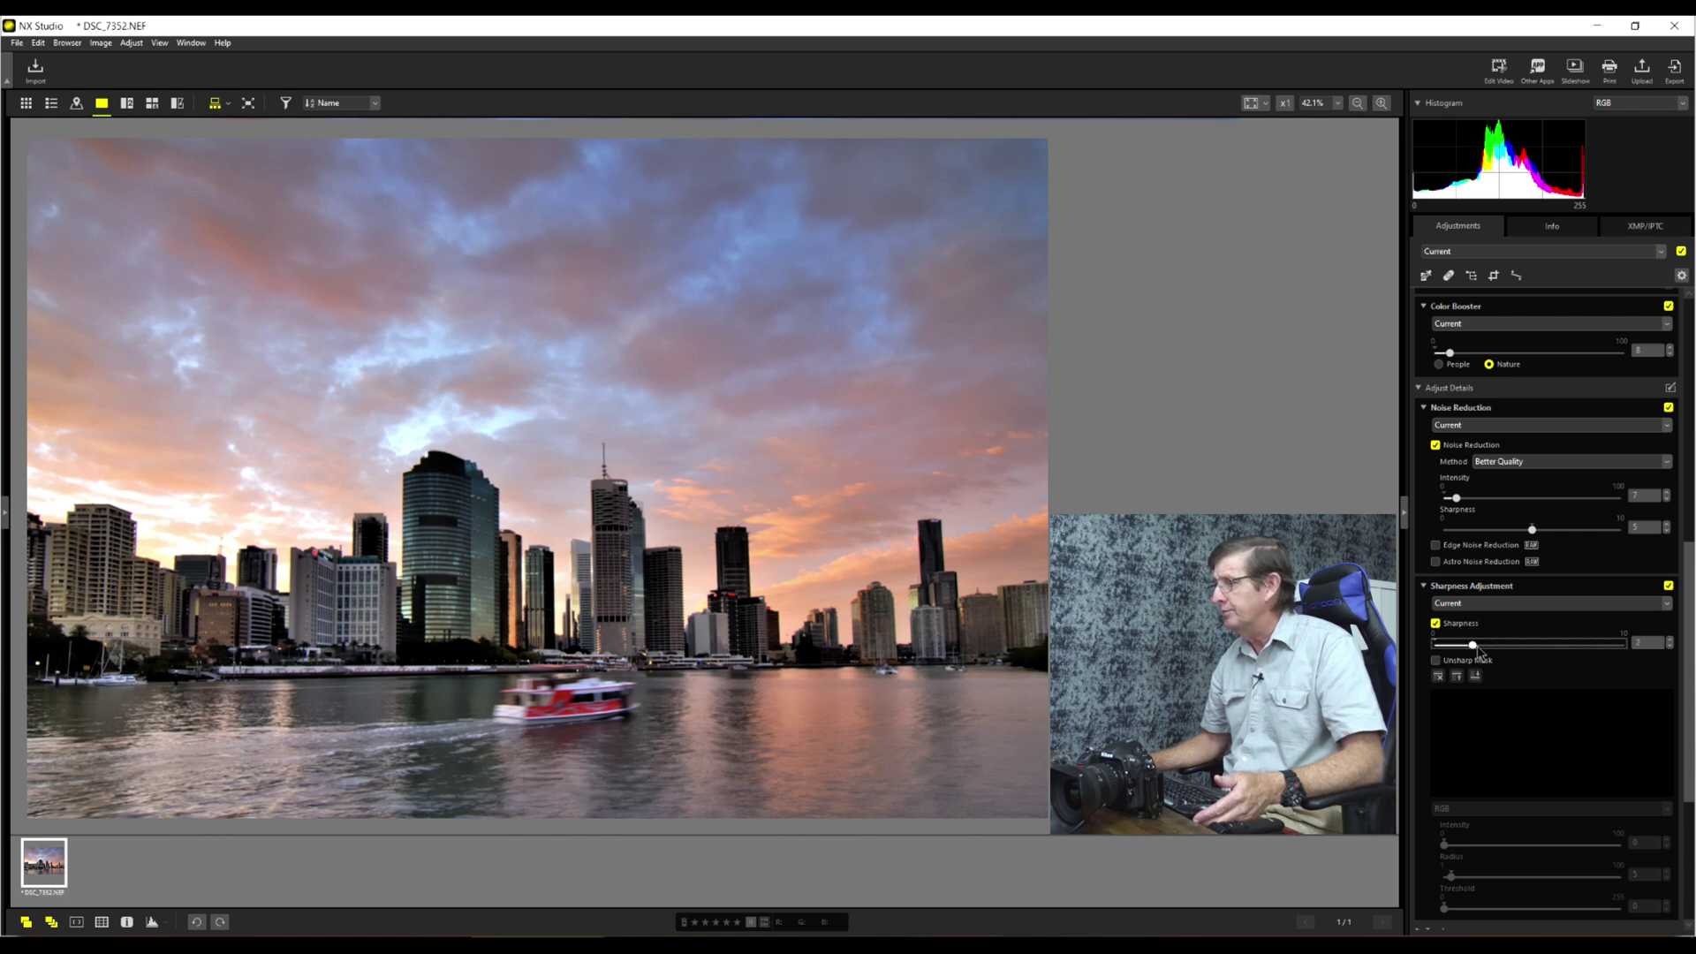
{"action": "left_click", "coordinate": [1471, 586]}
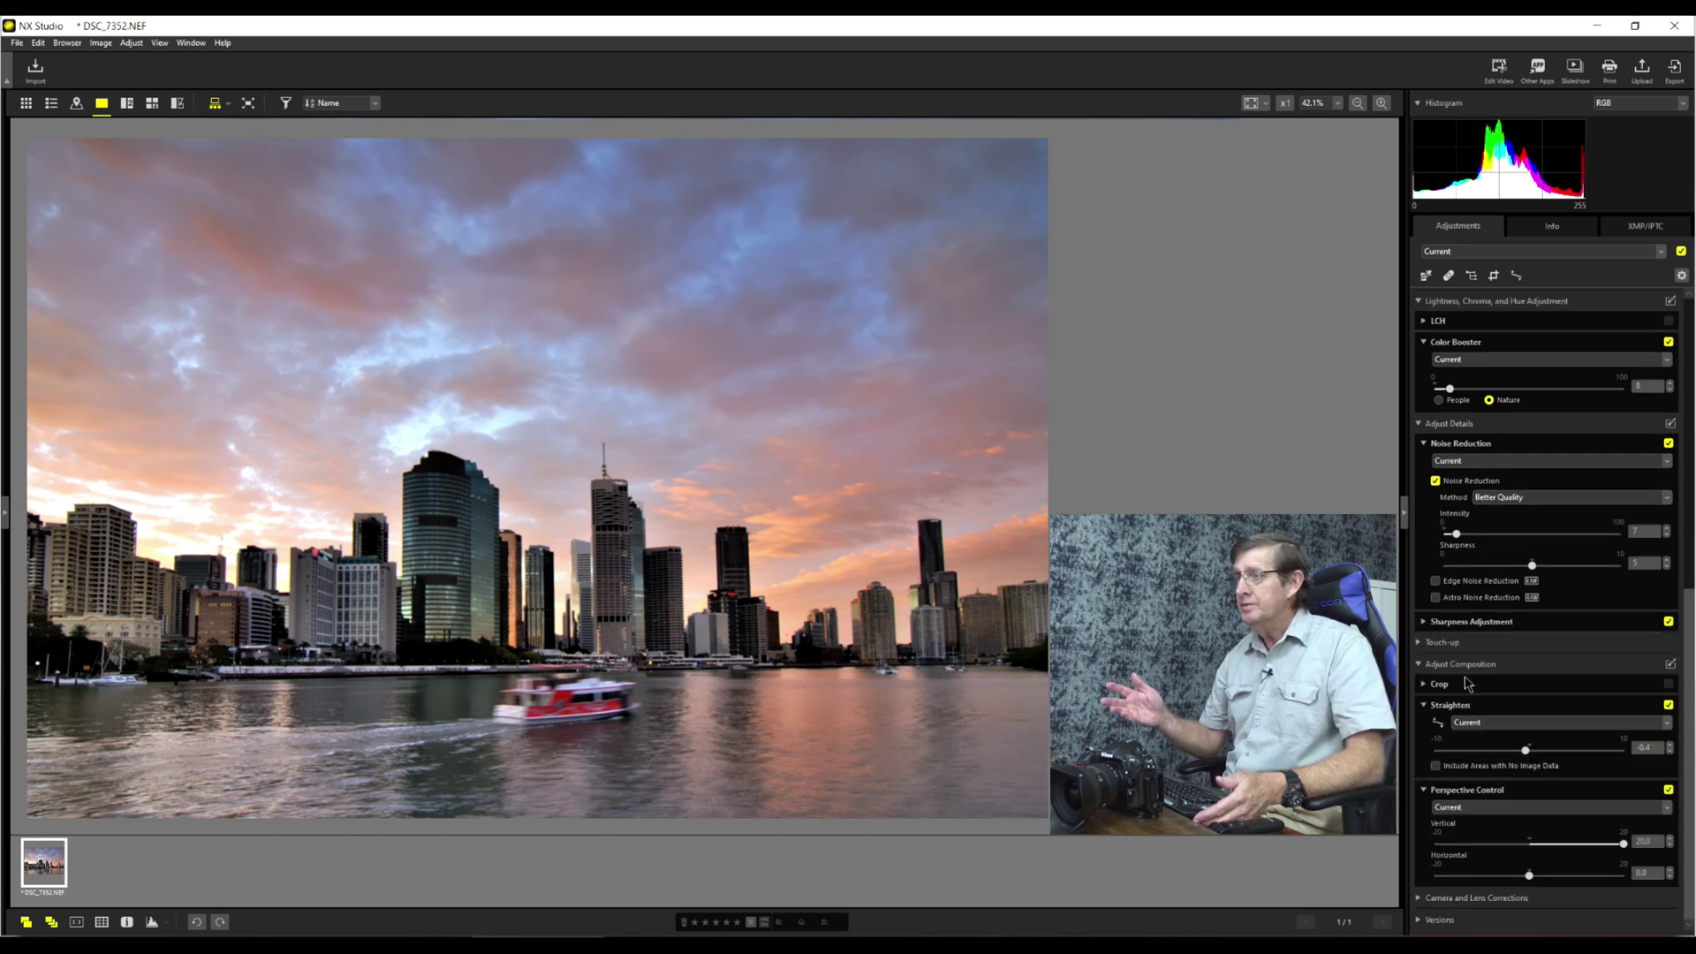
{"action": "left_click", "coordinate": [1681, 253]}
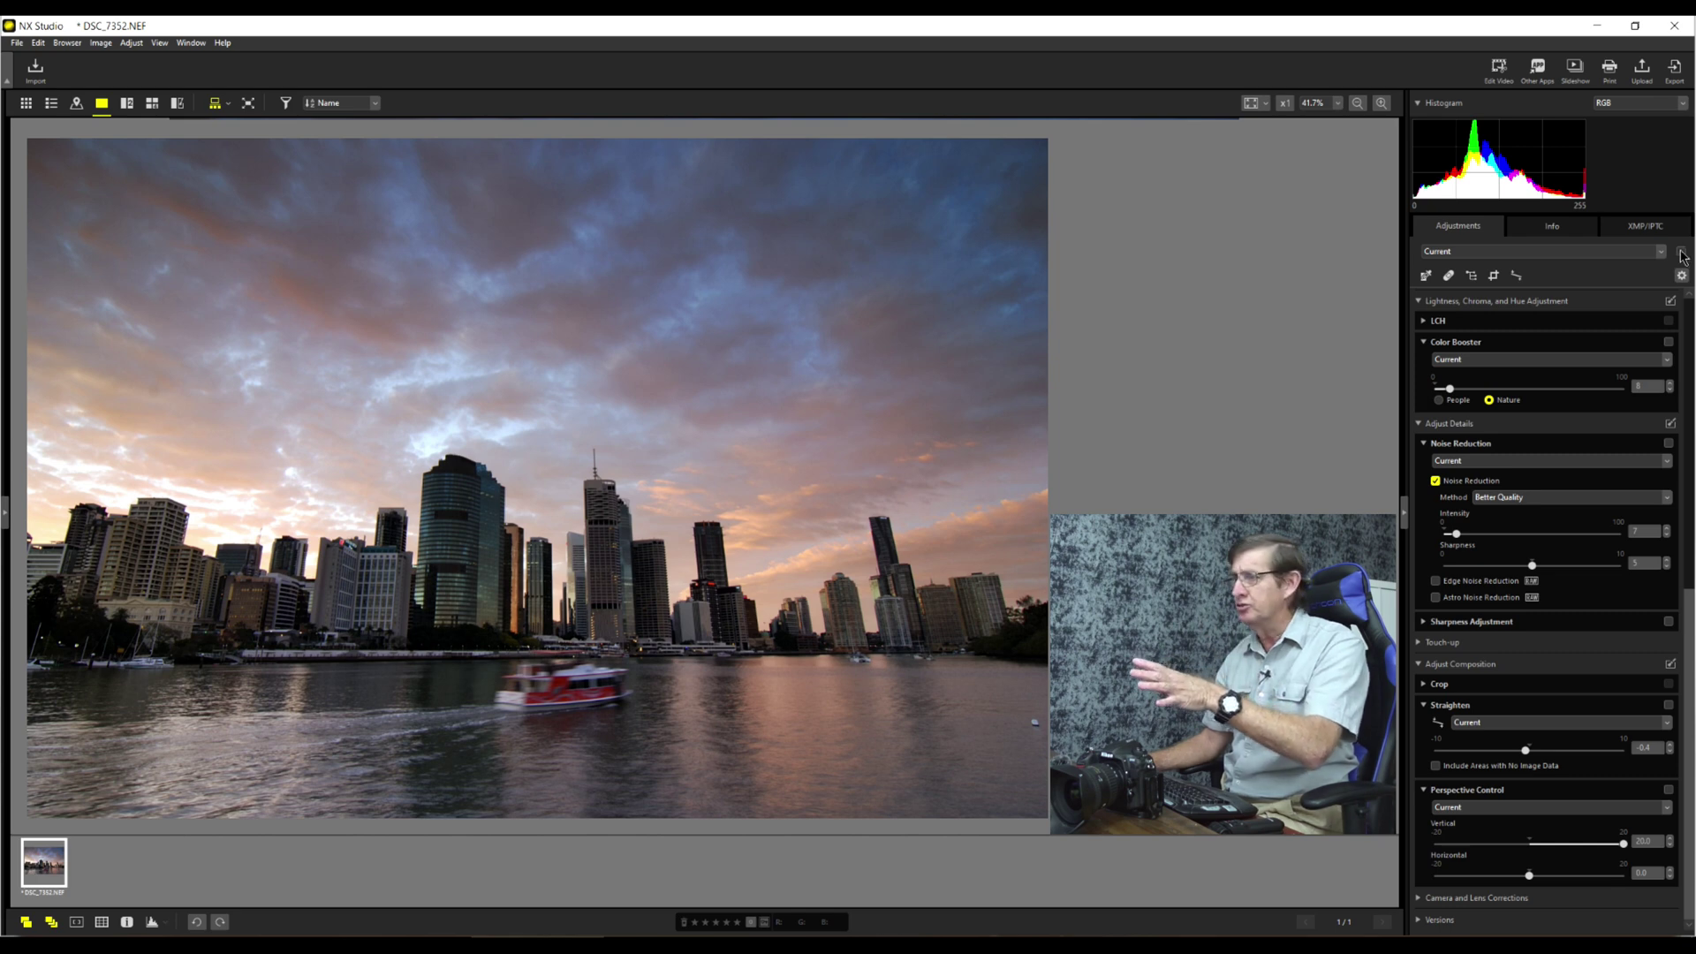
{"action": "left_click", "coordinate": [1681, 252]}
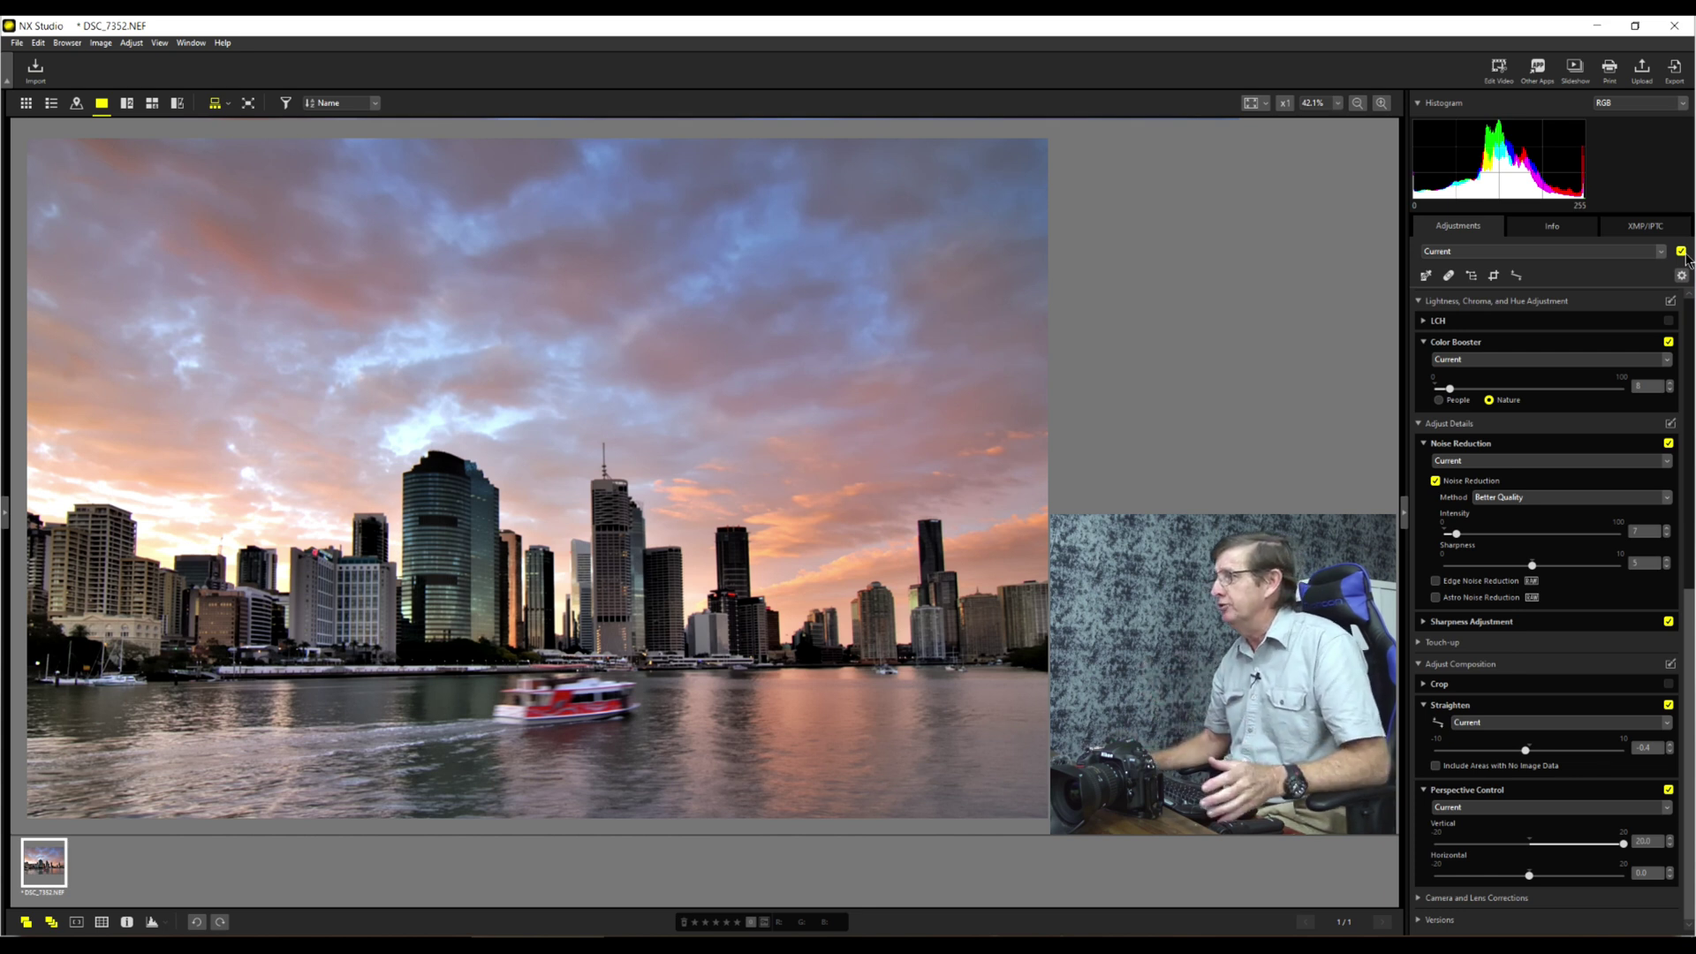
{"action": "scroll", "coordinate": [1501, 446], "scroll_direction": "up", "scroll_amount": 5}
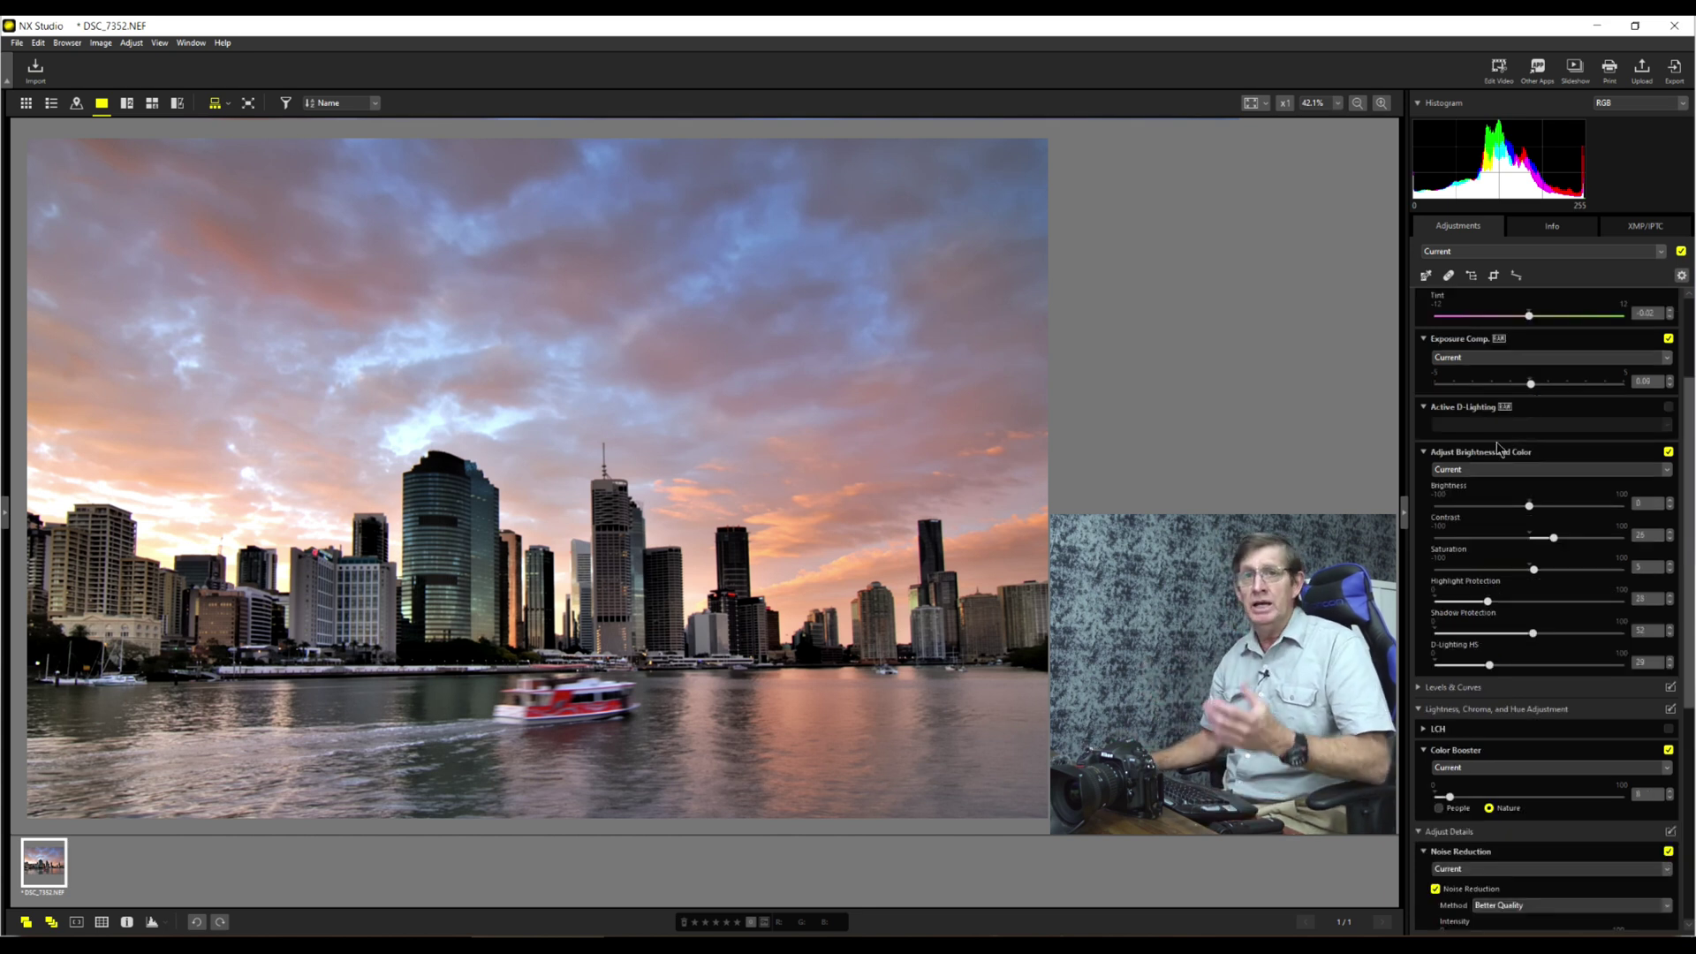
In Levels & Curves, raise the Blue channel curve's midpoint to add a blue-purple tint.
{"action": "left_click", "coordinate": [1420, 688]}
{"action": "scroll", "coordinate": [1492, 715], "scroll_direction": "down", "scroll_amount": 1}
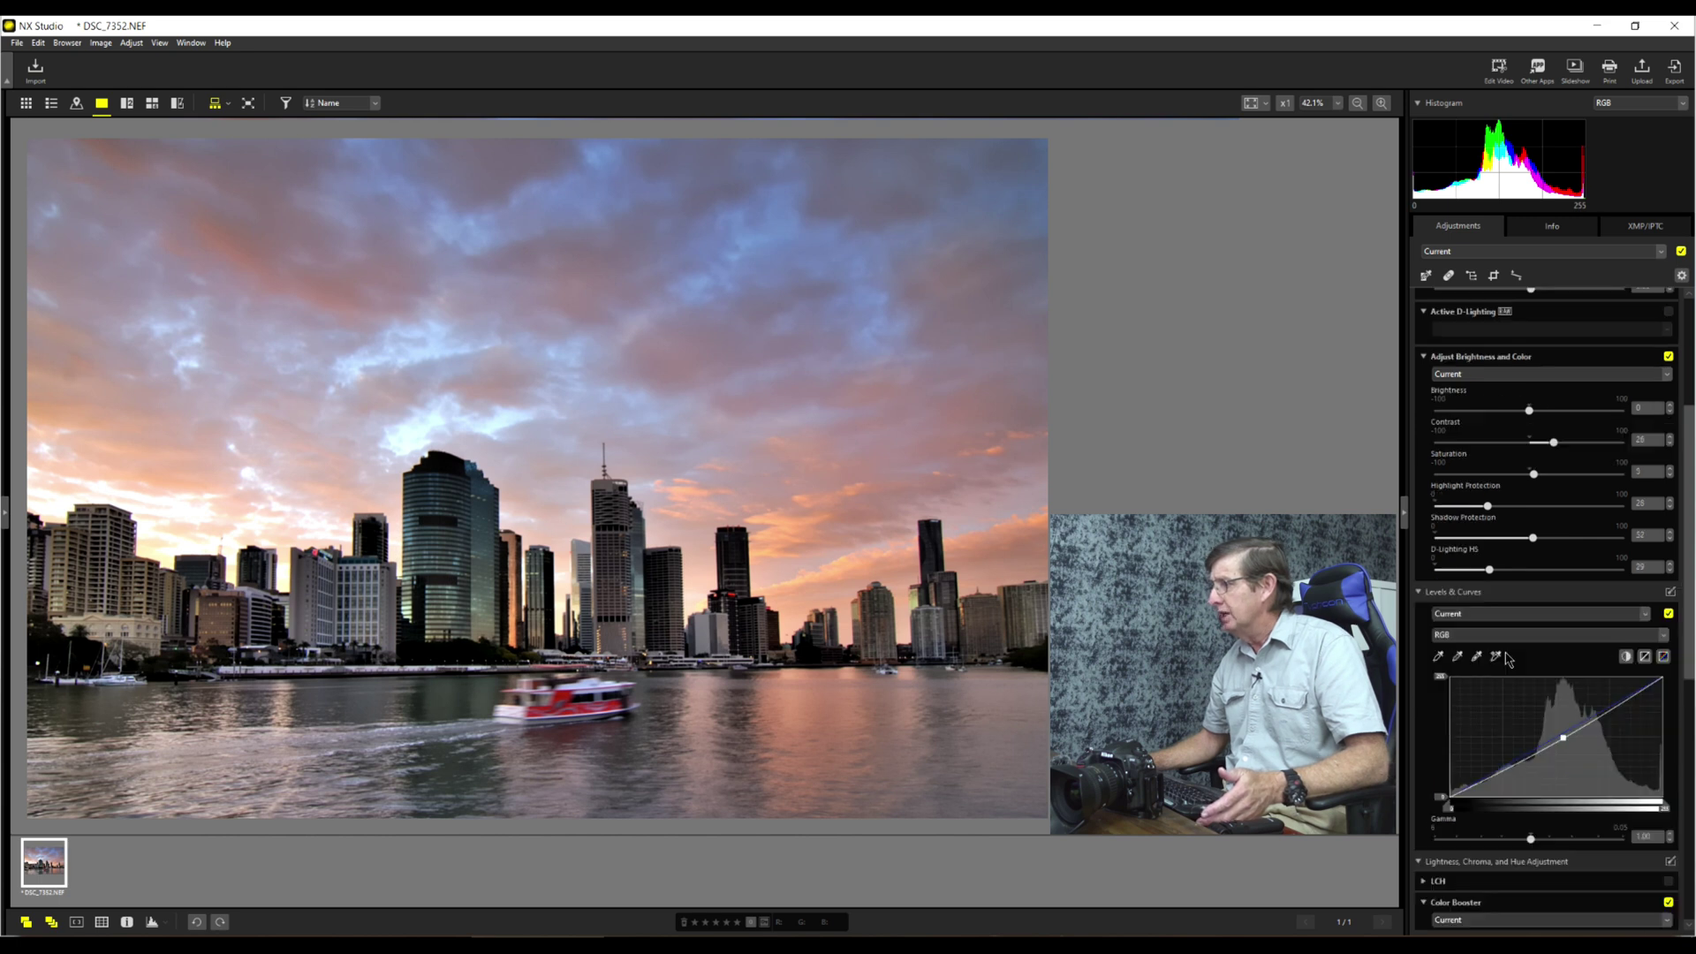
{"action": "left_click", "coordinate": [1492, 636]}
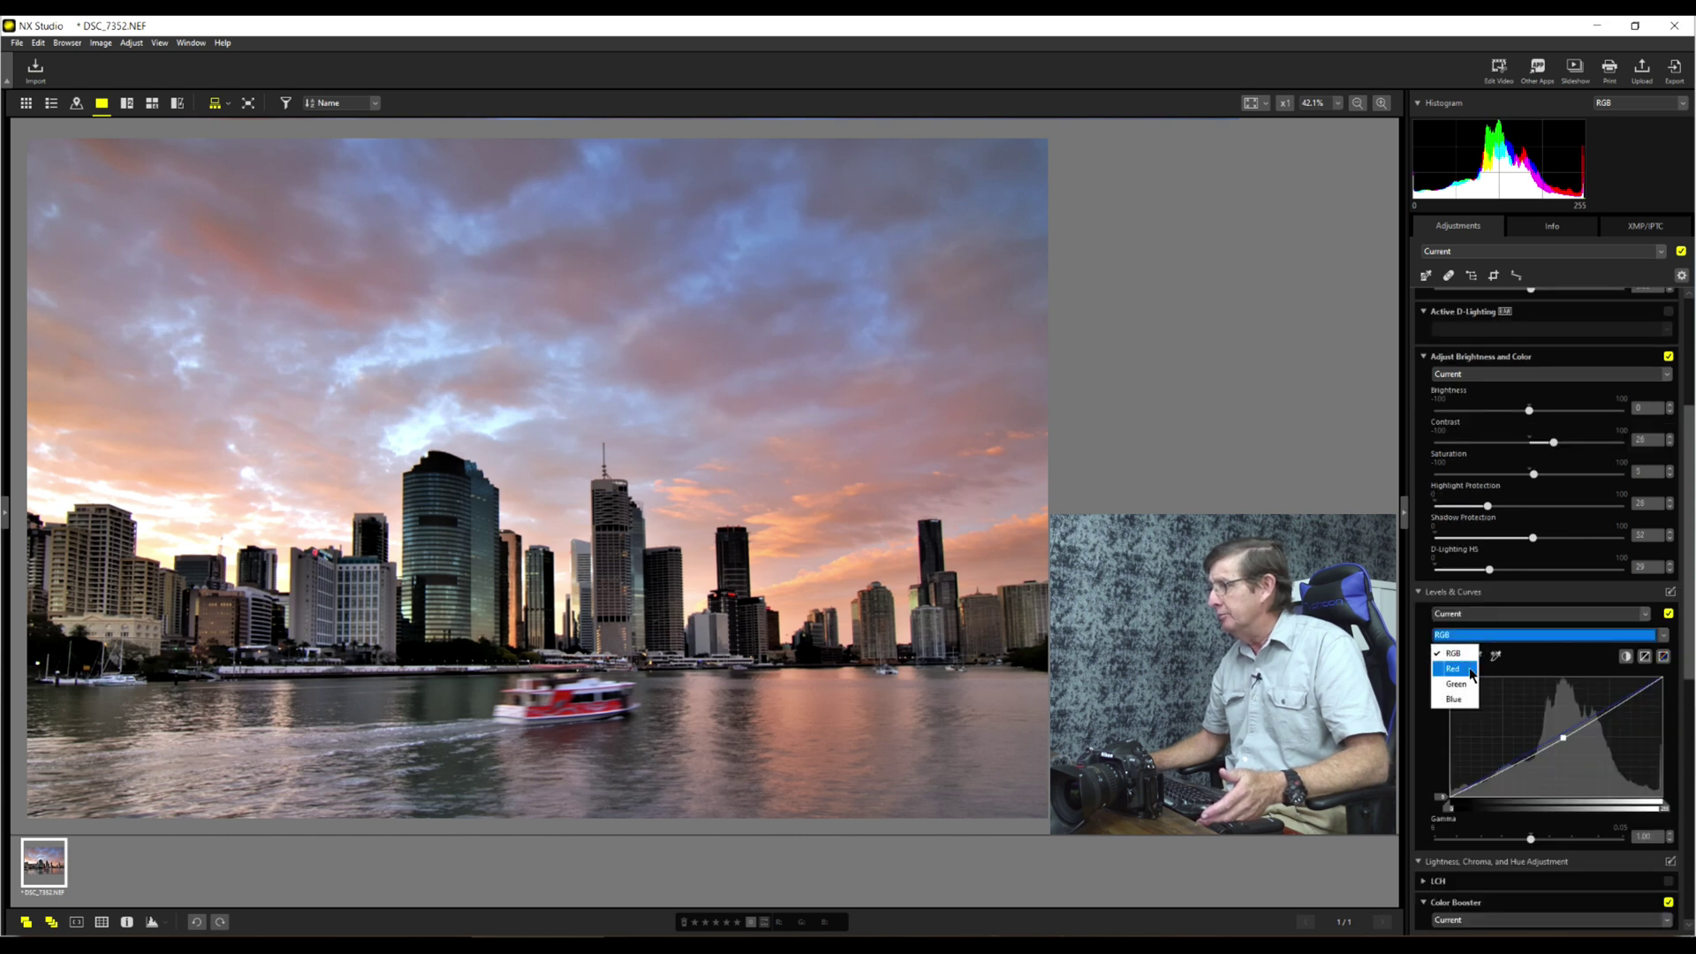
{"action": "left_click", "coordinate": [1456, 700]}
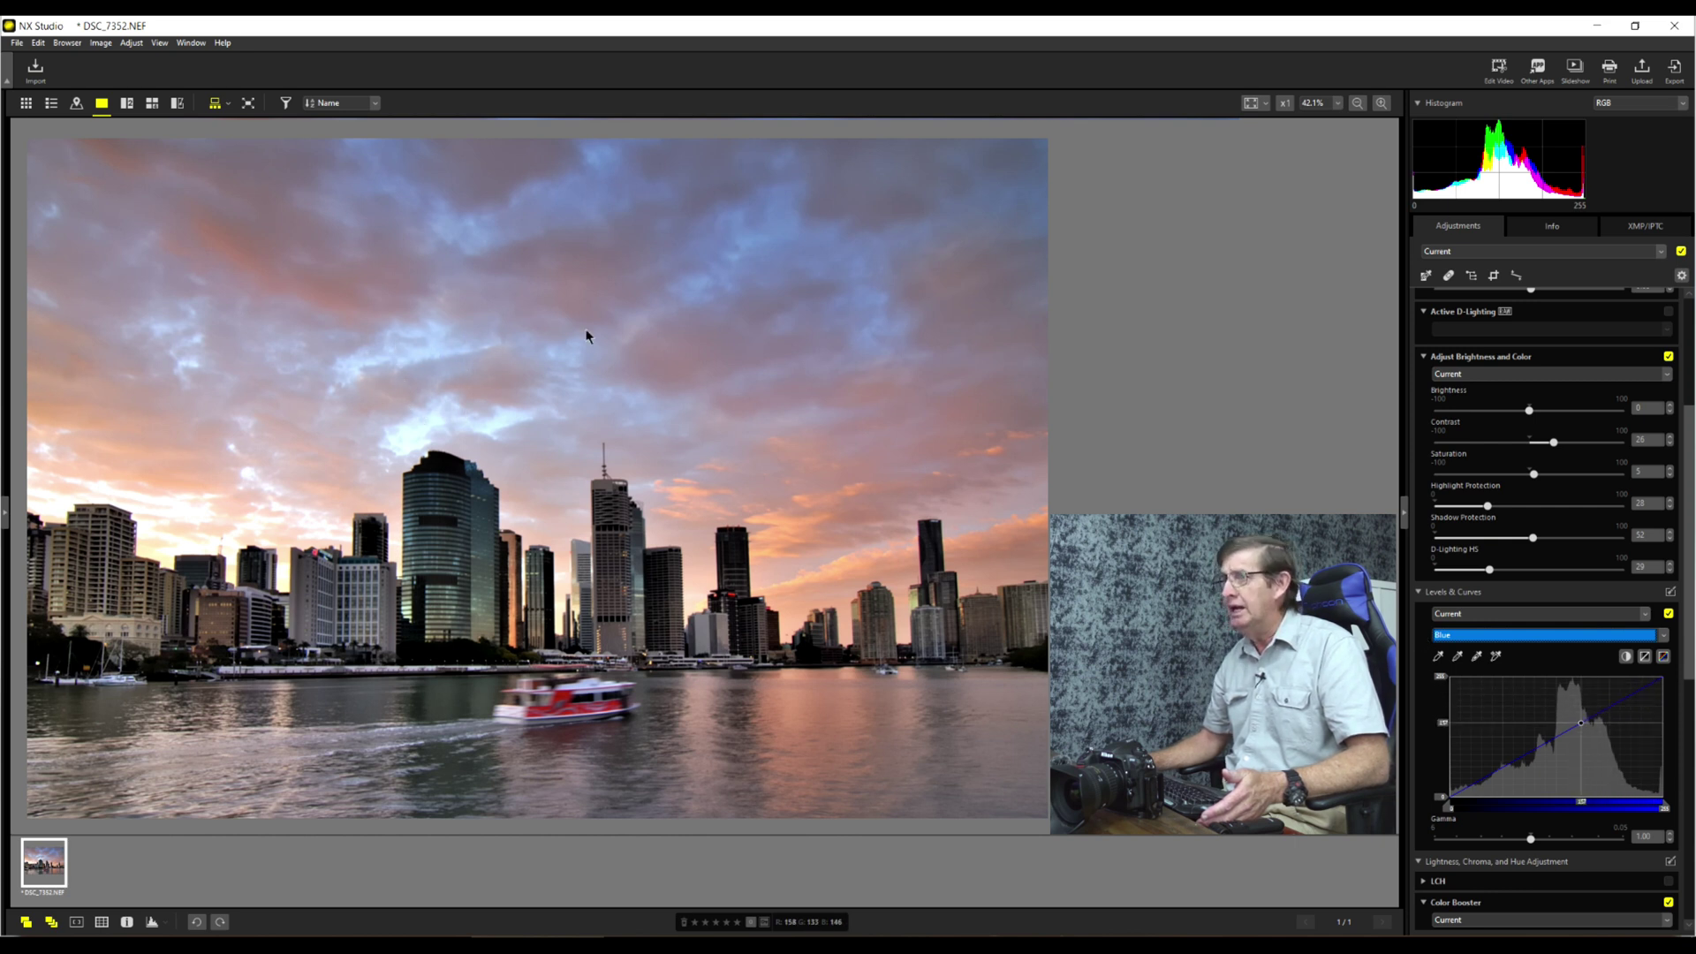
{"action": "left_click", "coordinate": [1560, 736]}
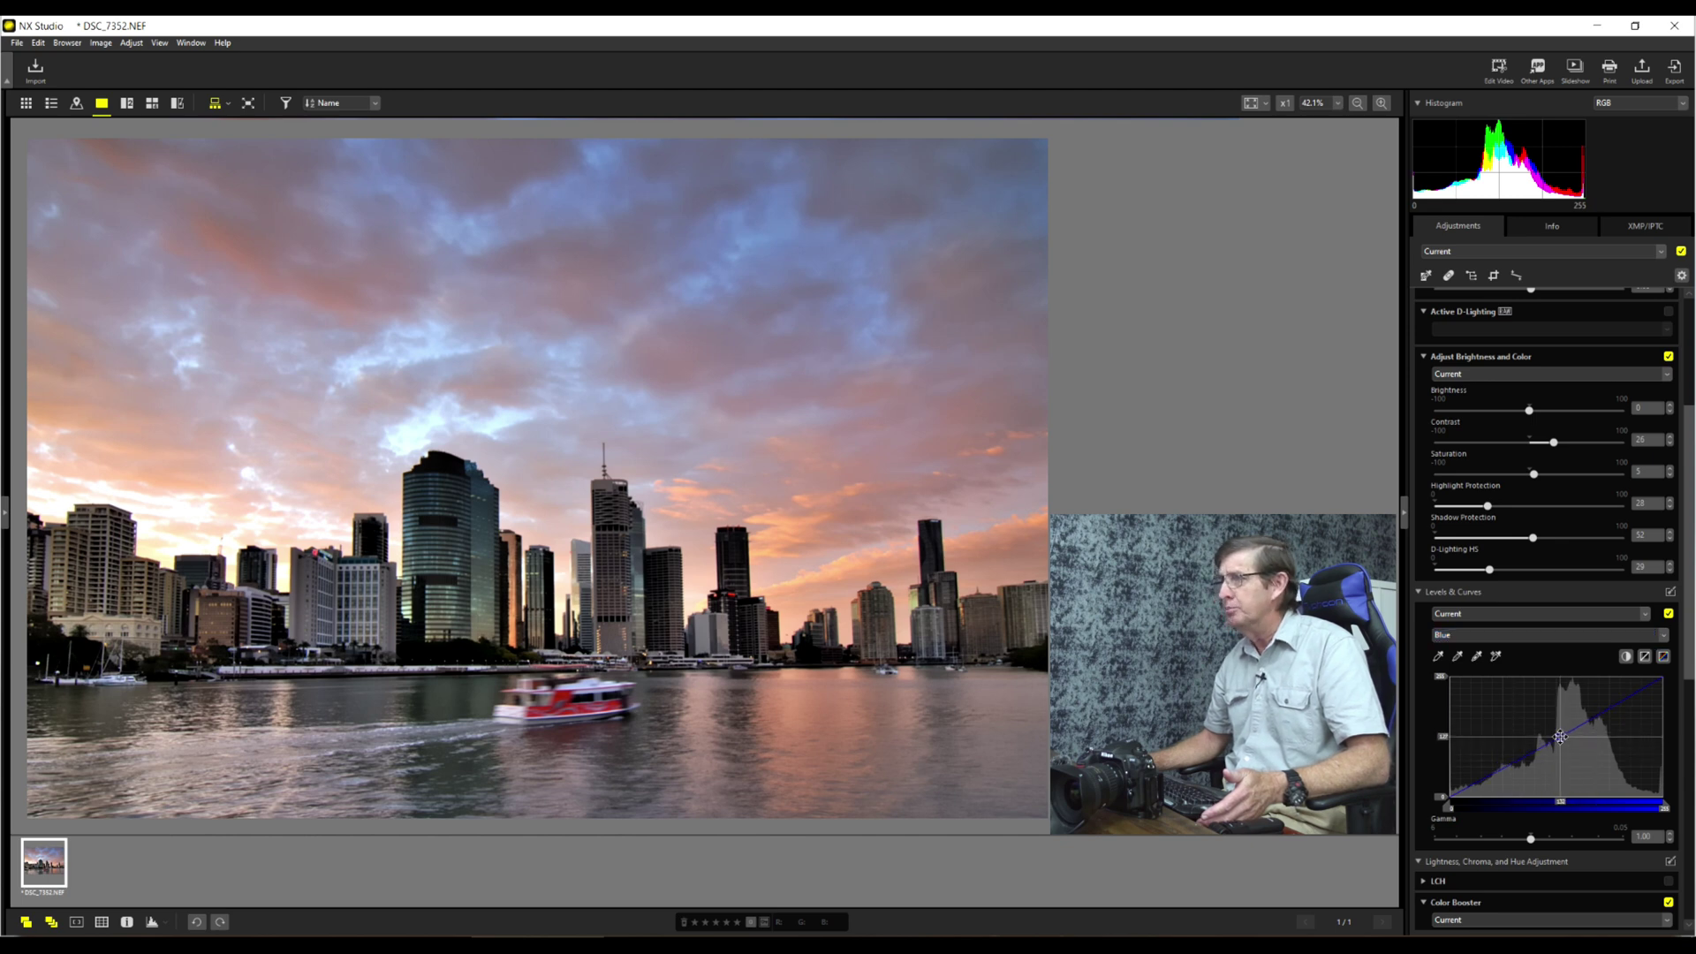
{"action": "left_click_drag", "start_coordinate": [1560, 736], "coordinate": [1563, 724]}
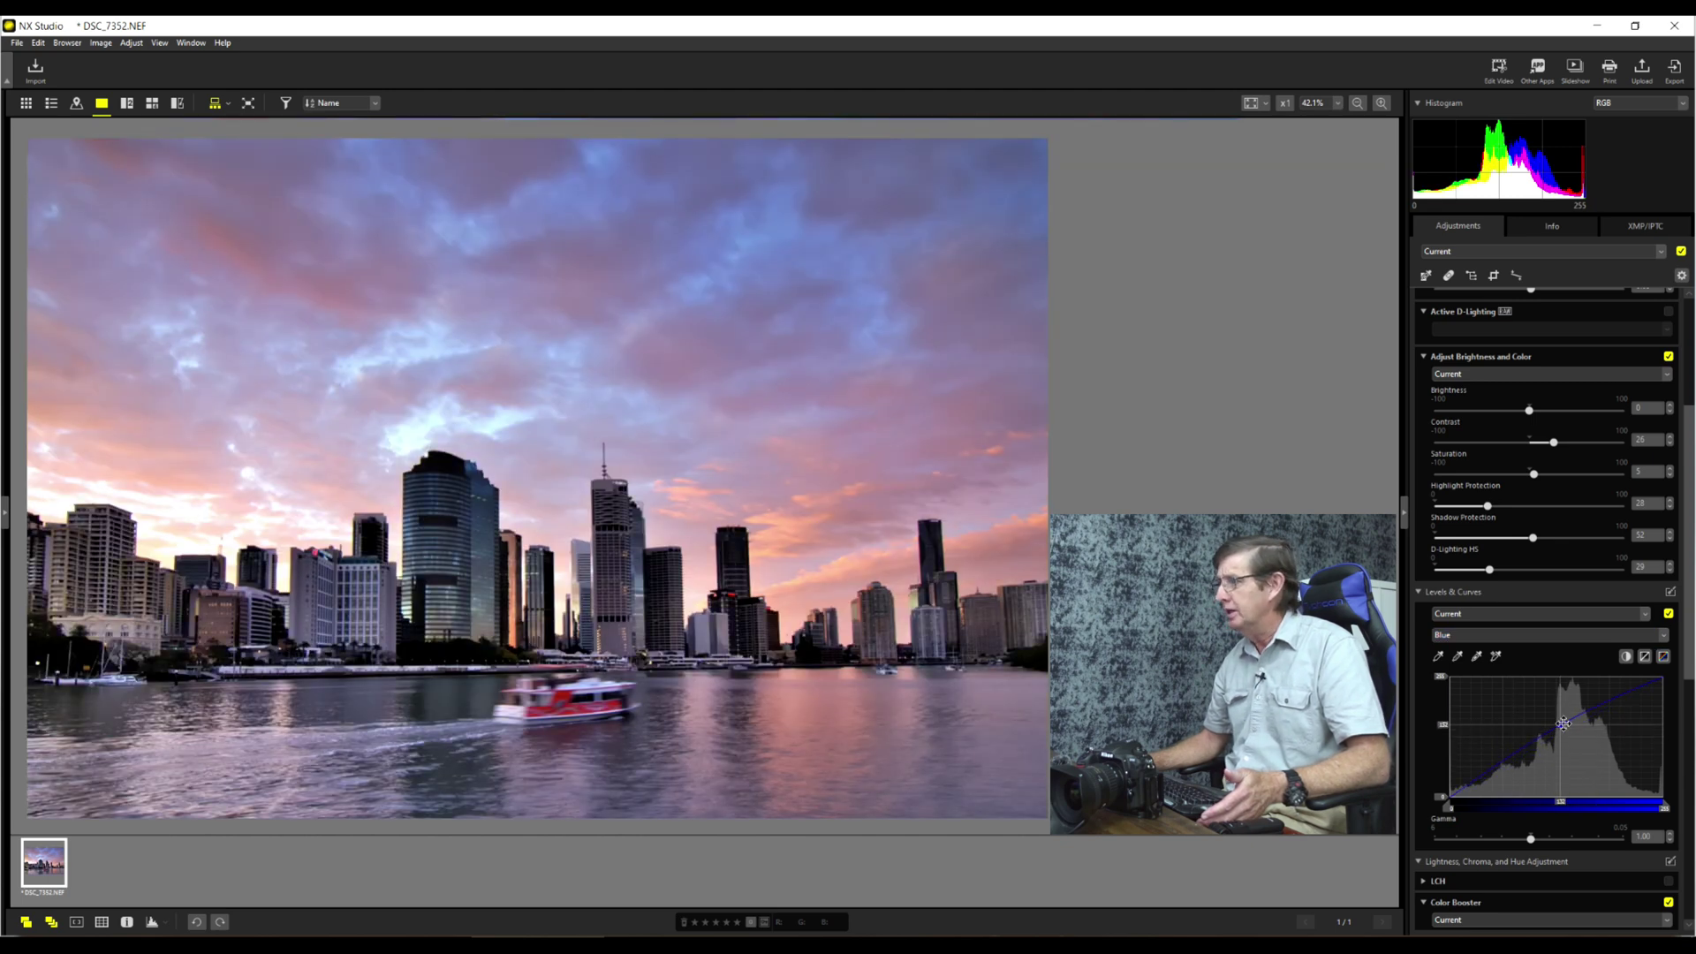
Toggle the curve adjustment off and back on to compare the blue boost.
{"action": "left_click", "coordinate": [1669, 613]}
{"action": "left_click", "coordinate": [1669, 614]}
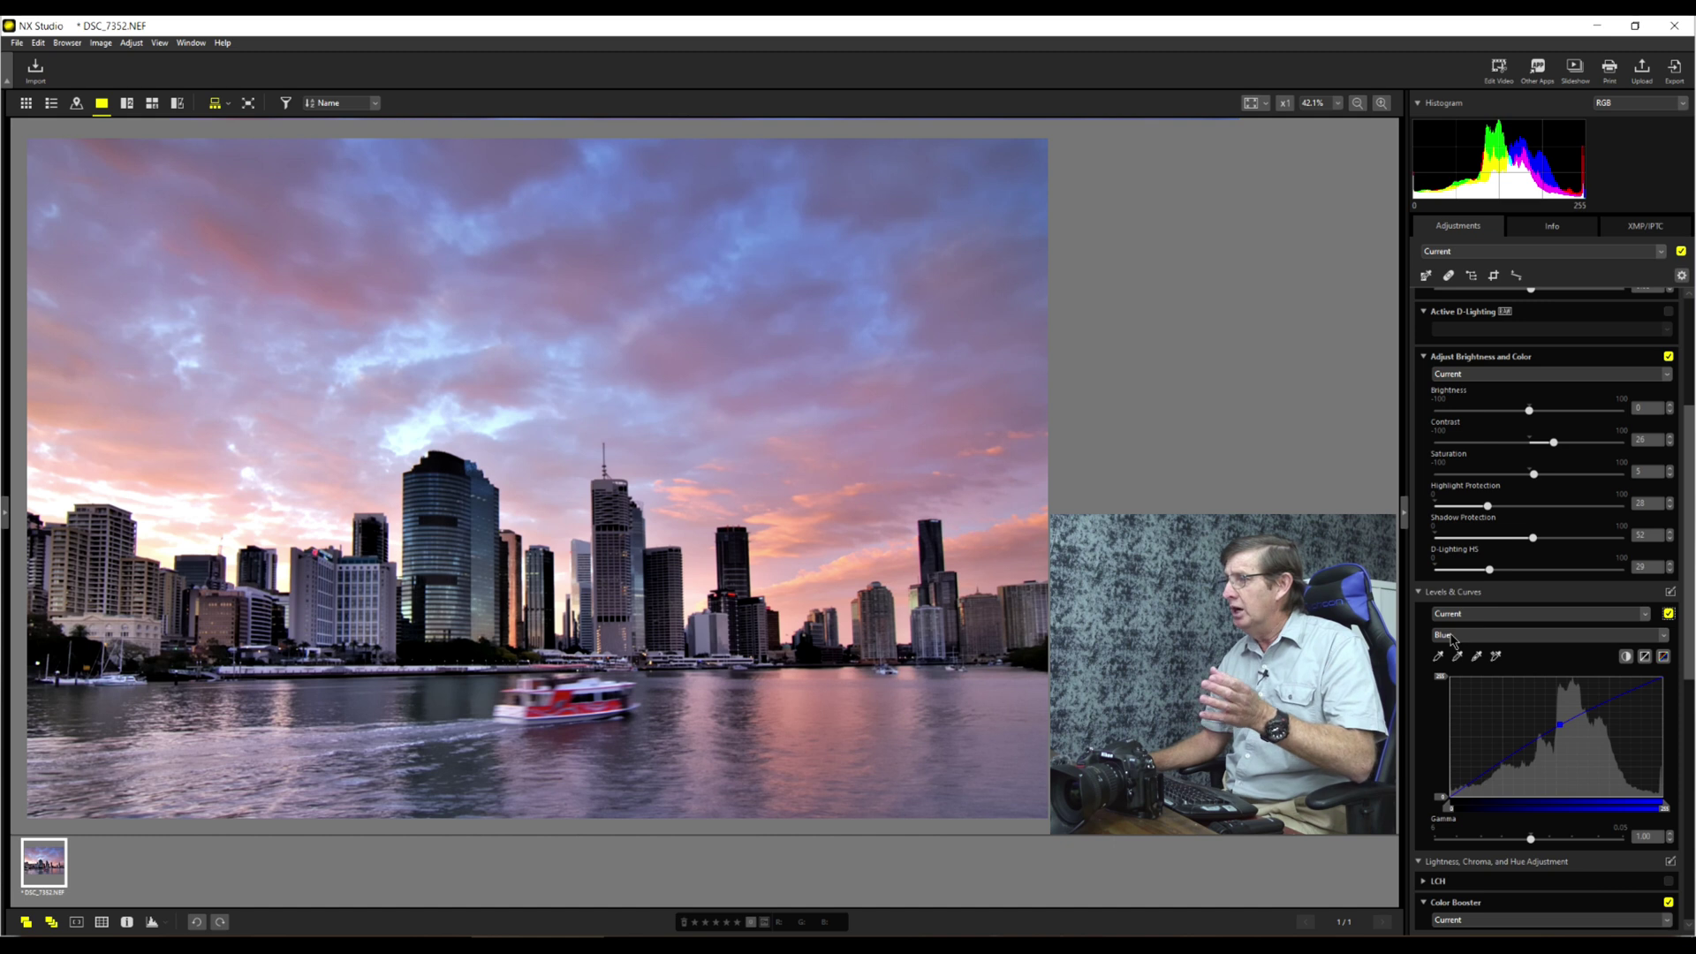
{"action": "left_click", "coordinate": [1453, 637]}
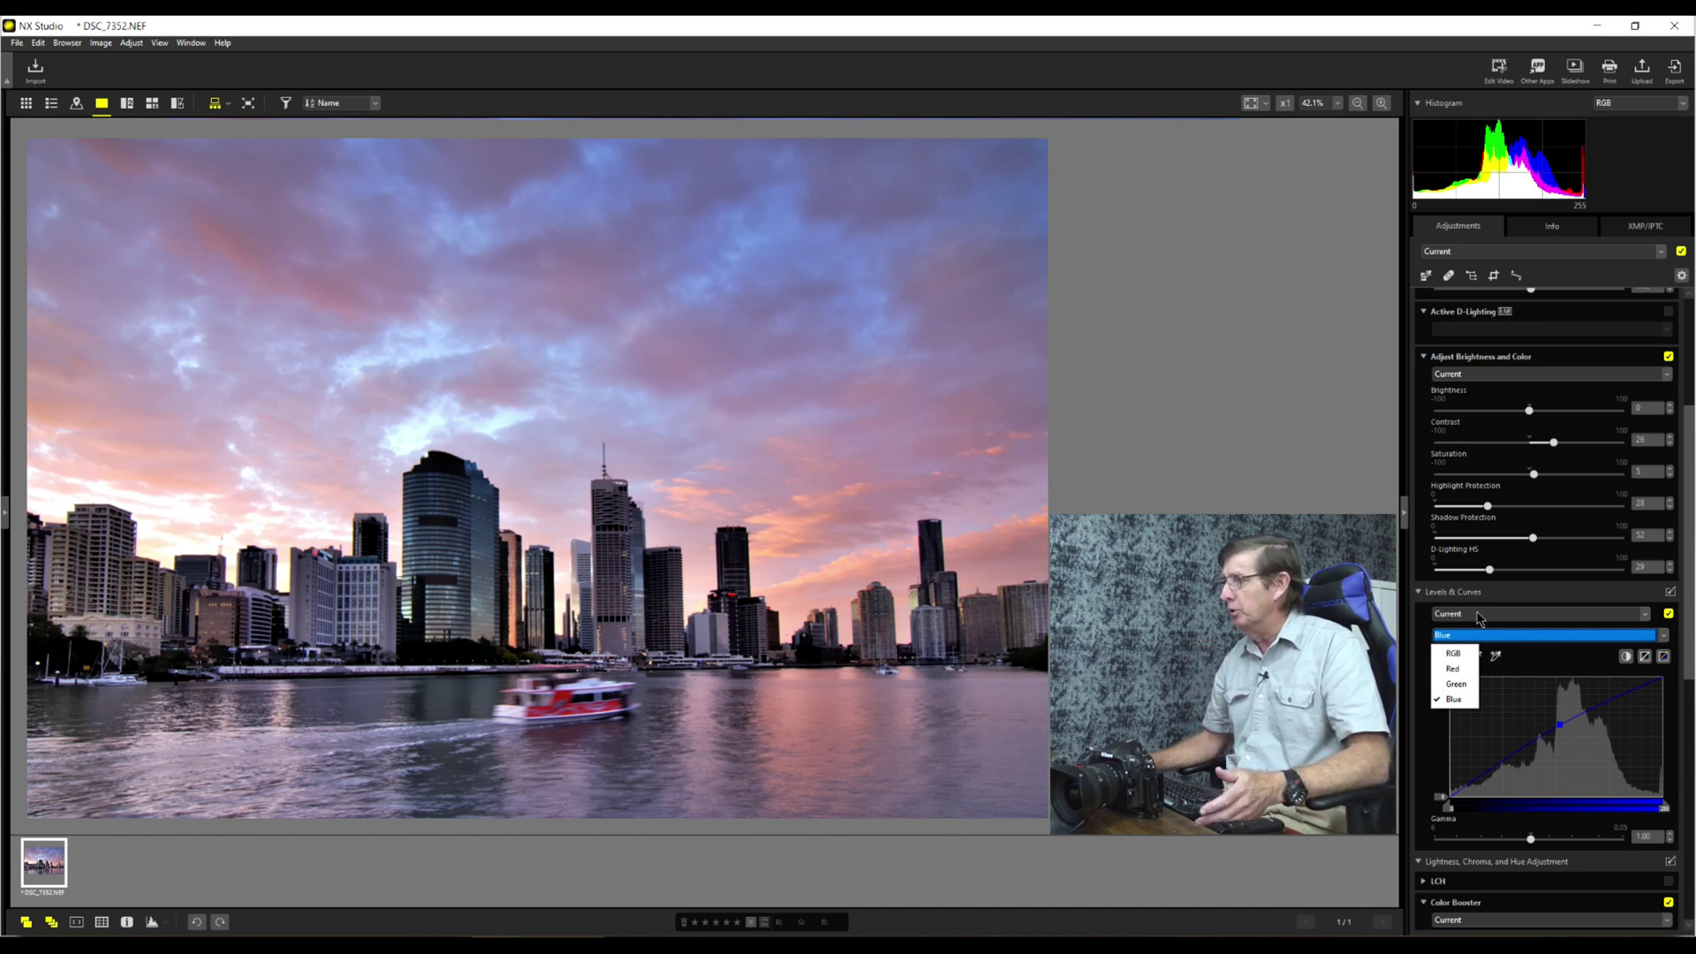
{"action": "scroll", "coordinate": [1481, 616], "scroll_direction": "down", "scroll_amount": 6}
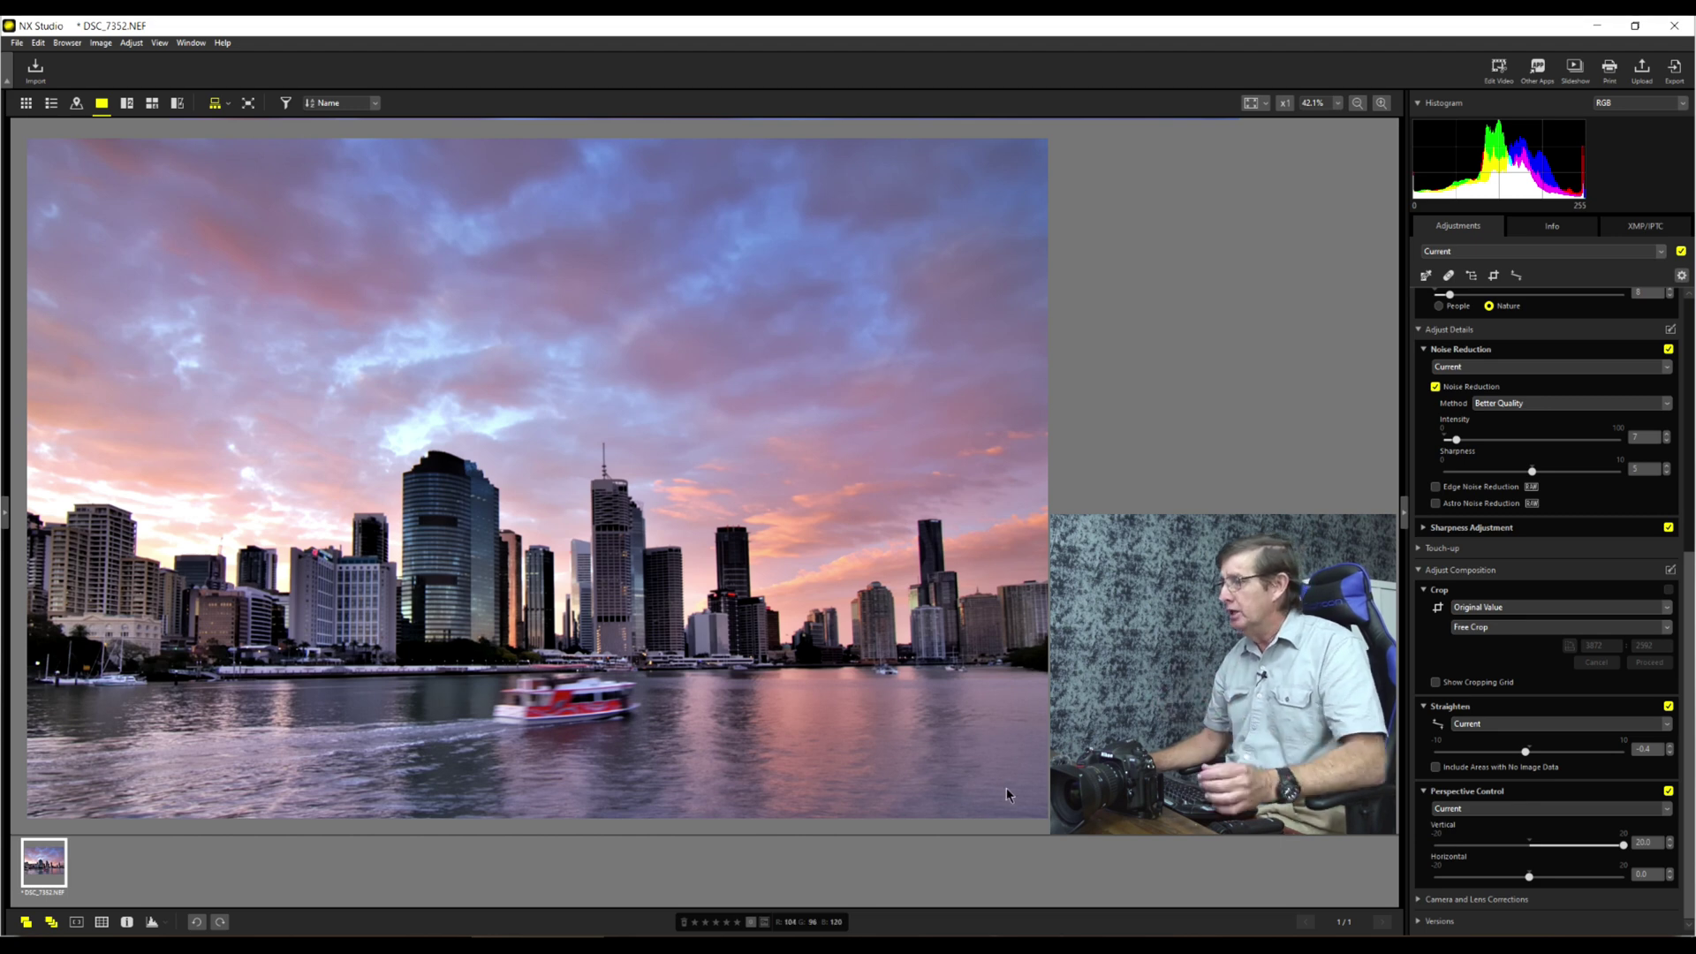
Draw a Free Crop frame across the photo, nudging its top edge to trim sky.
{"action": "left_click", "coordinate": [1495, 277]}
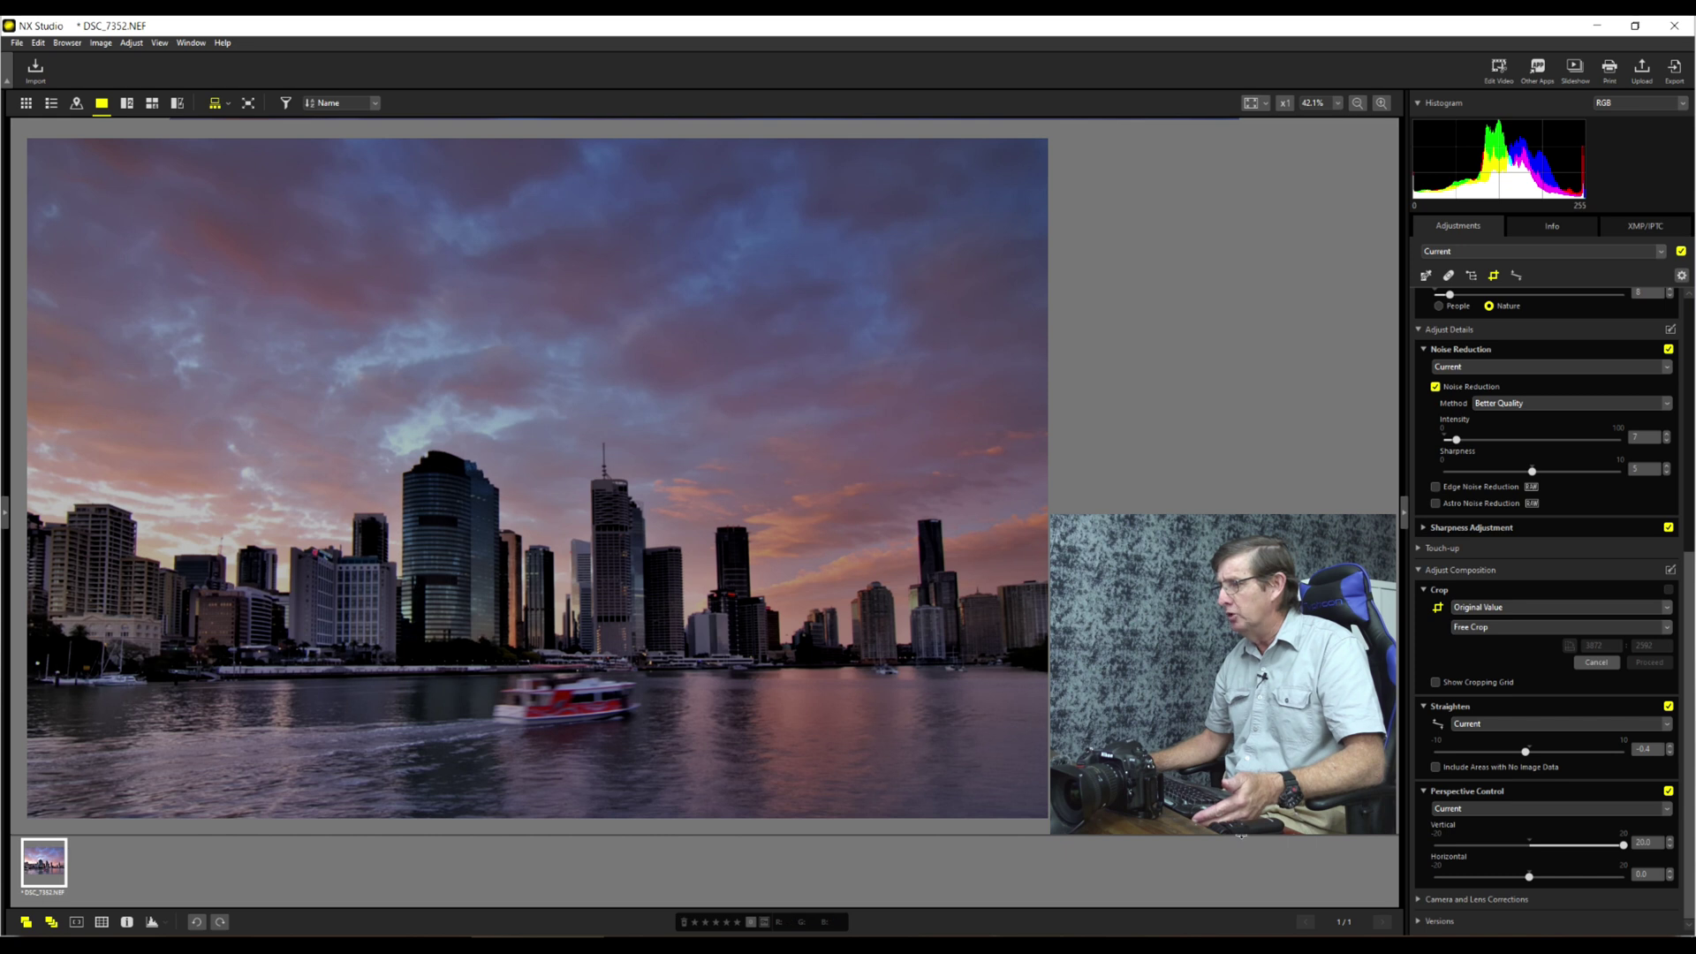
{"action": "left_click_drag", "start_coordinate": [1048, 818], "coordinate": [44, 187]}
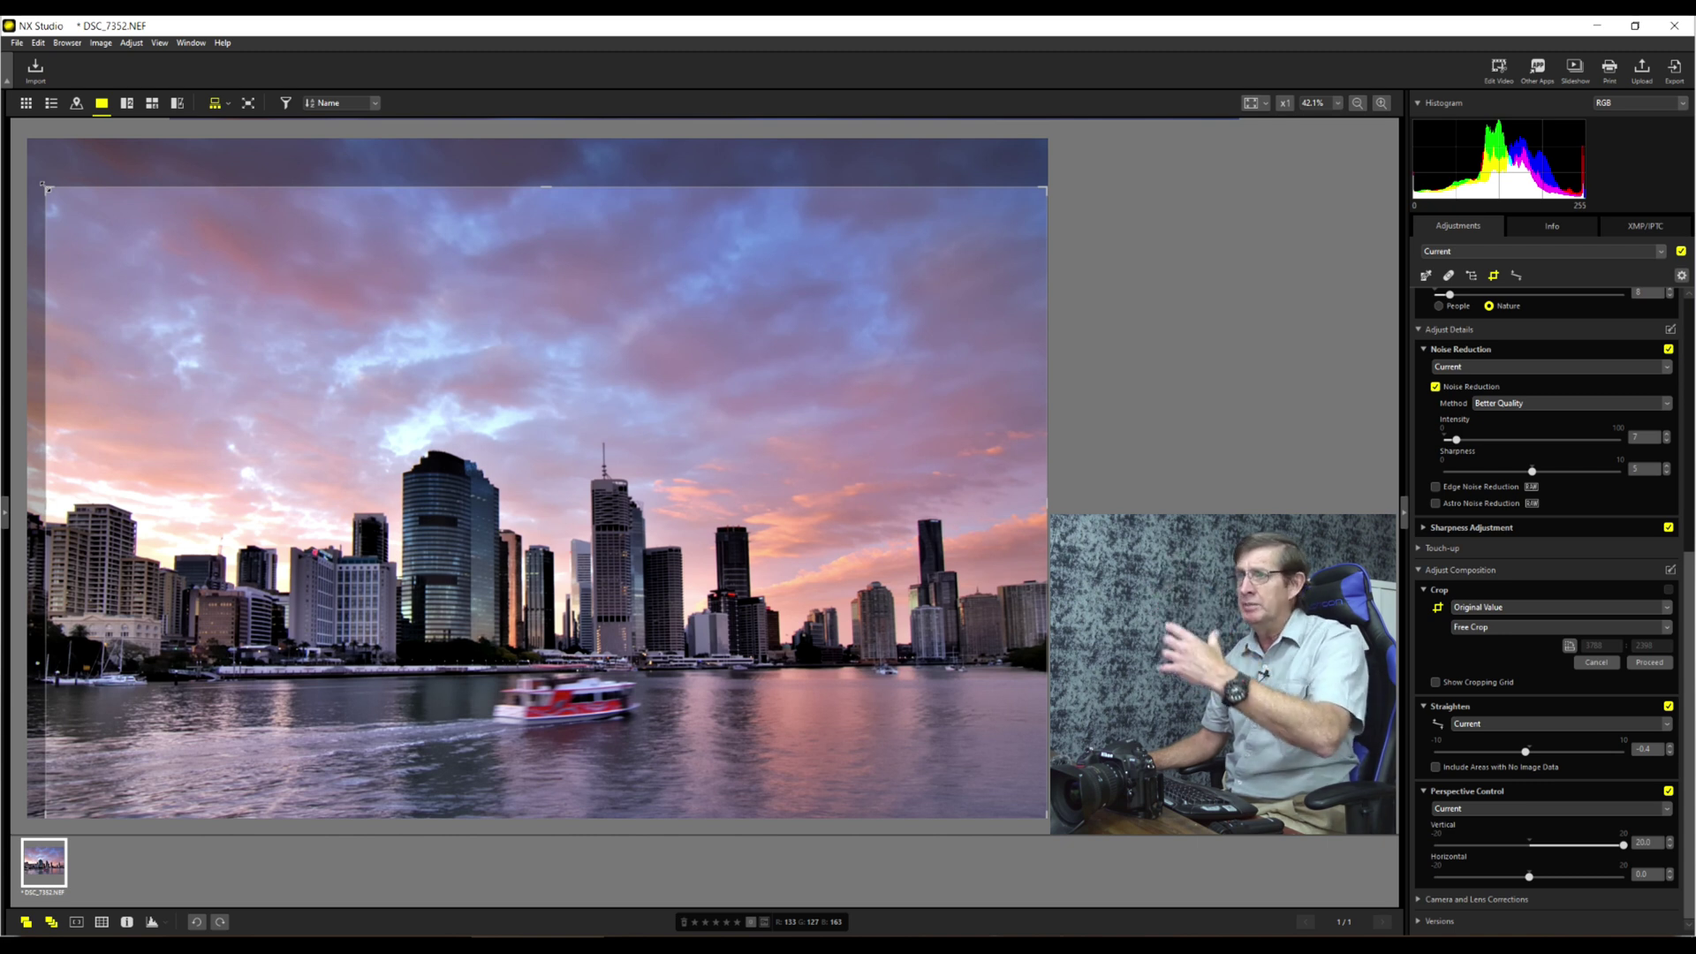
{"action": "mouse_move", "coordinate": [46, 187]}
{"action": "left_mouse_down"}
{"action": "mouse_move", "coordinate": [49, 165]}
{"action": "mouse_move", "coordinate": [40, 184]}
{"action": "left_mouse_up"}
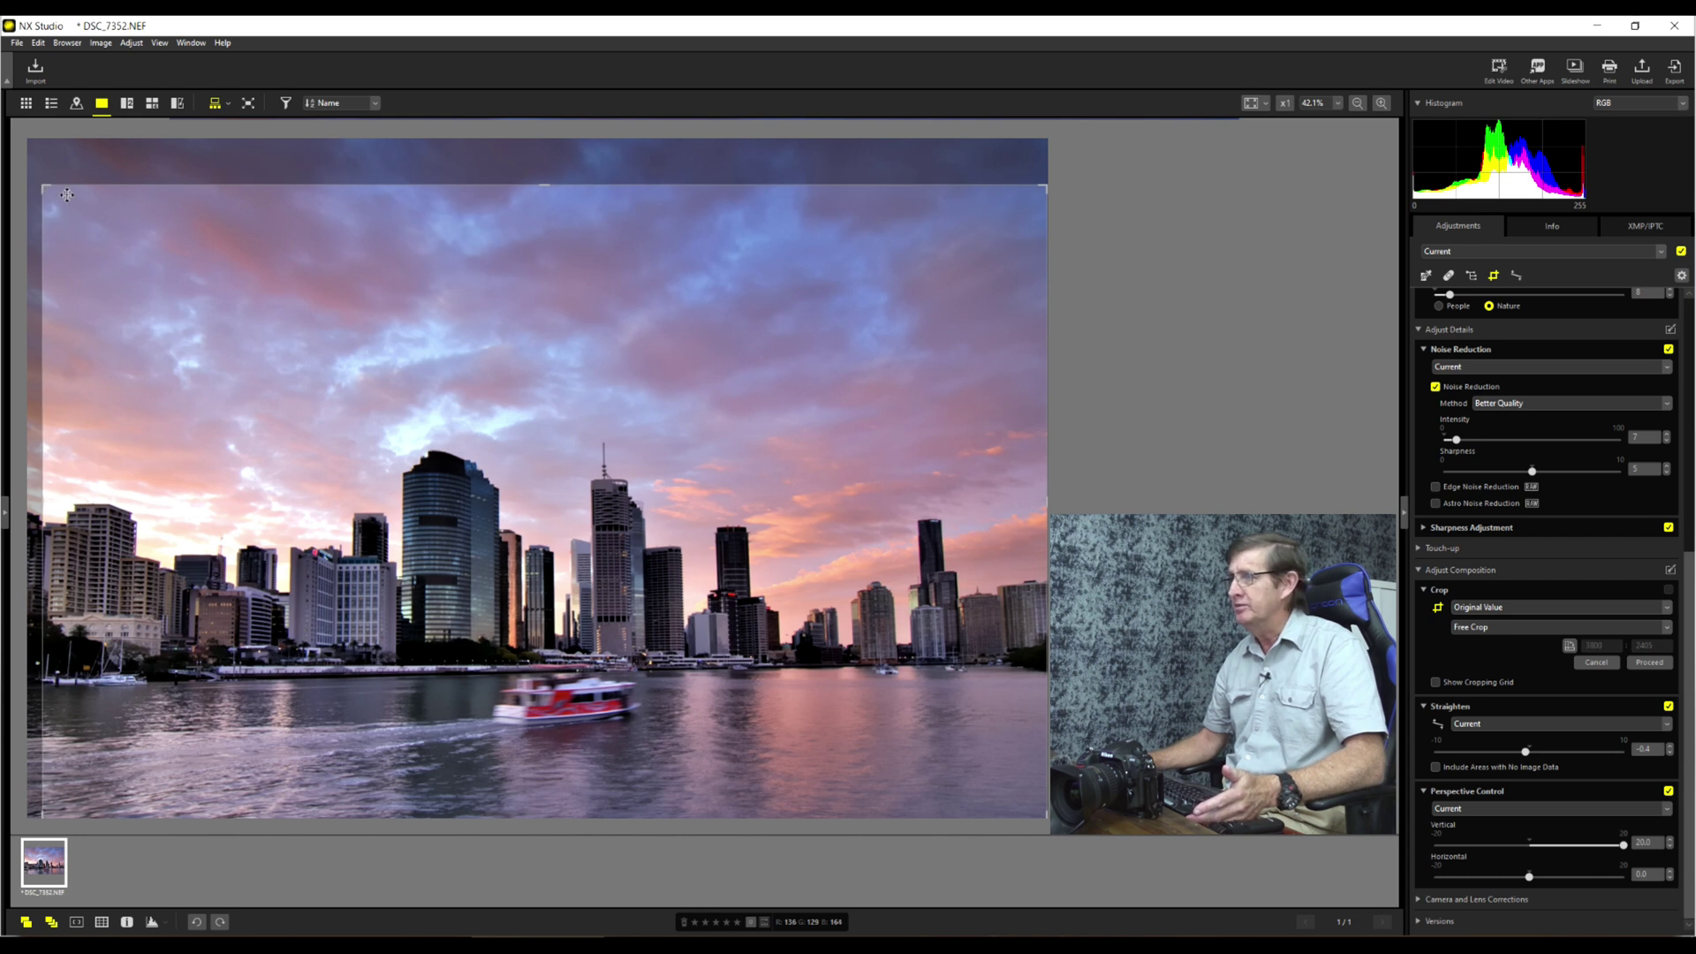
Apply the Free Crop so the skyline shows without its top sky band.
{"action": "key", "text": "Return"}
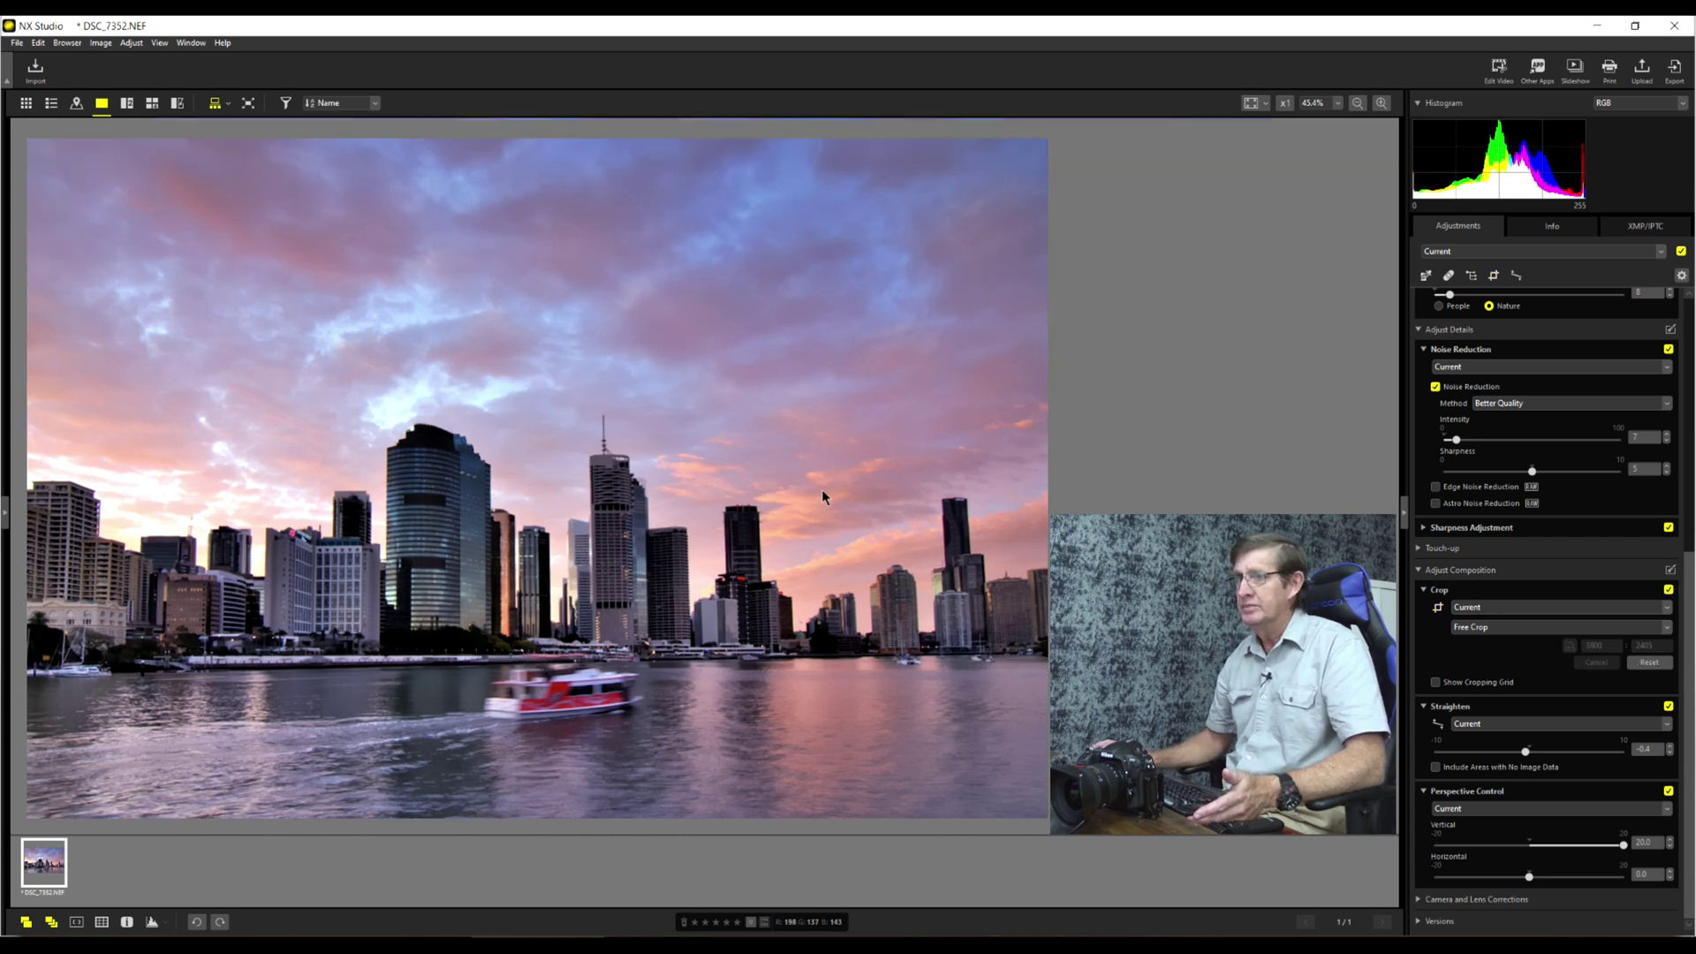